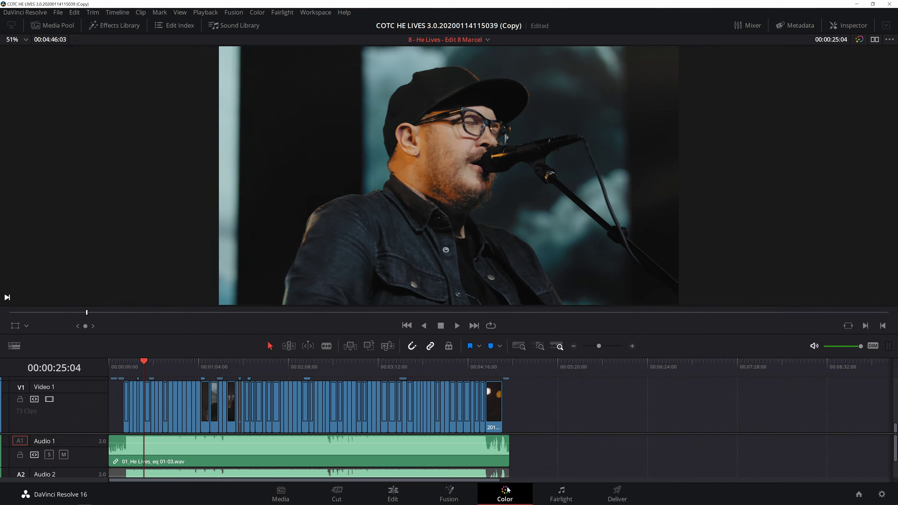
On the Color page, clean up the singer close-up's node graph, move nodes 10 and 13 beside the tree, and play
click(507, 490)
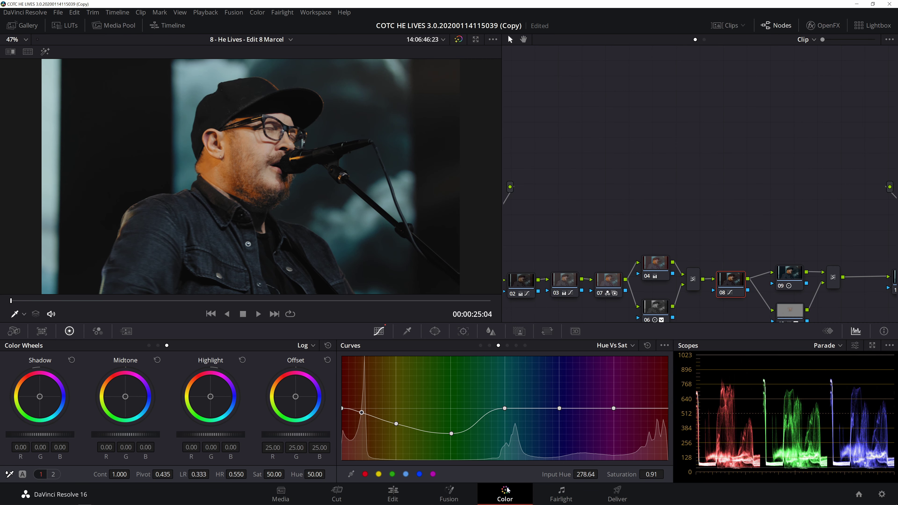
right_click(672, 172)
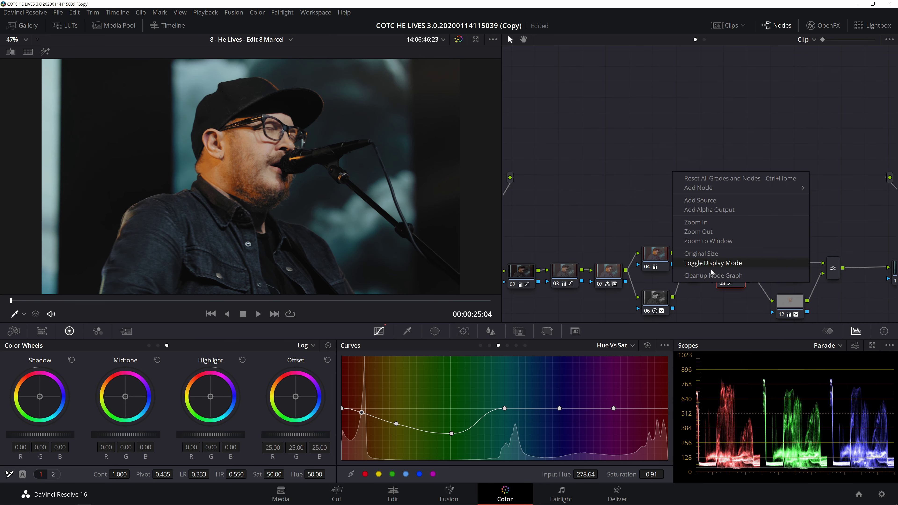
click(711, 279)
drag(600, 302, 880, 257)
key(space)
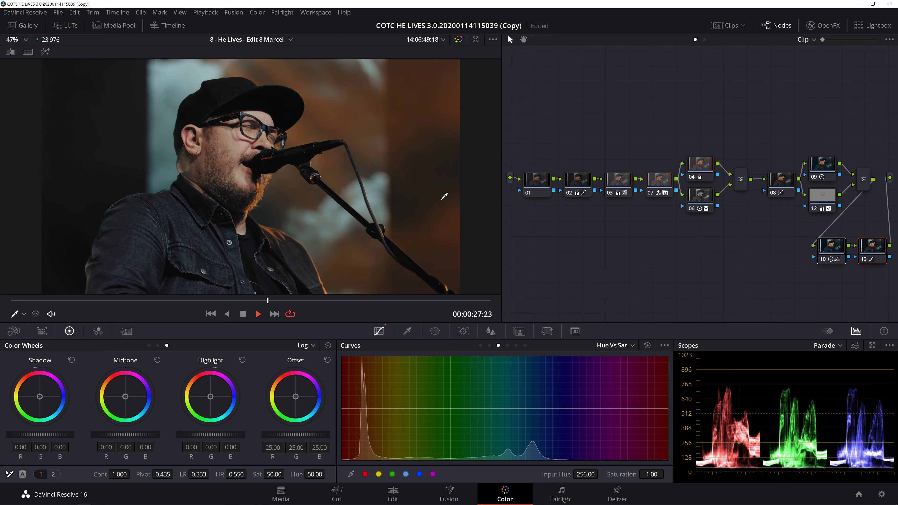
click(459, 39)
key(space)
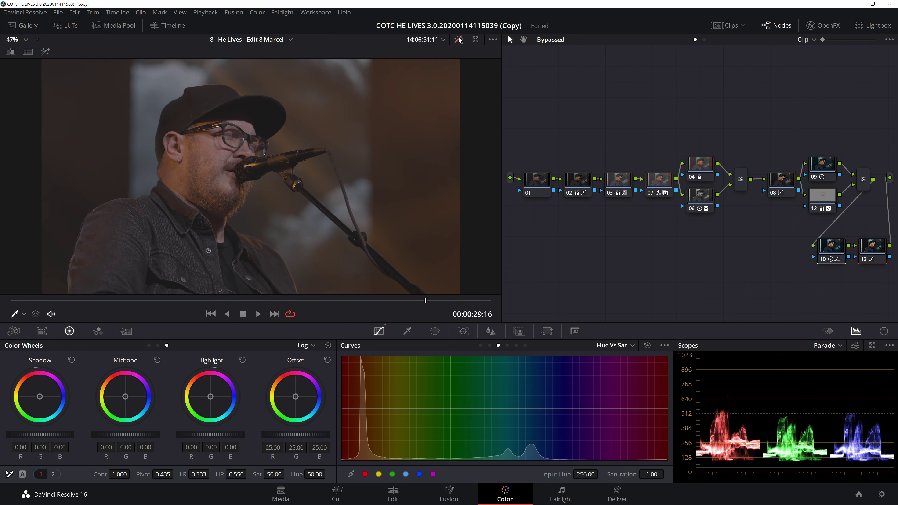
click(459, 38)
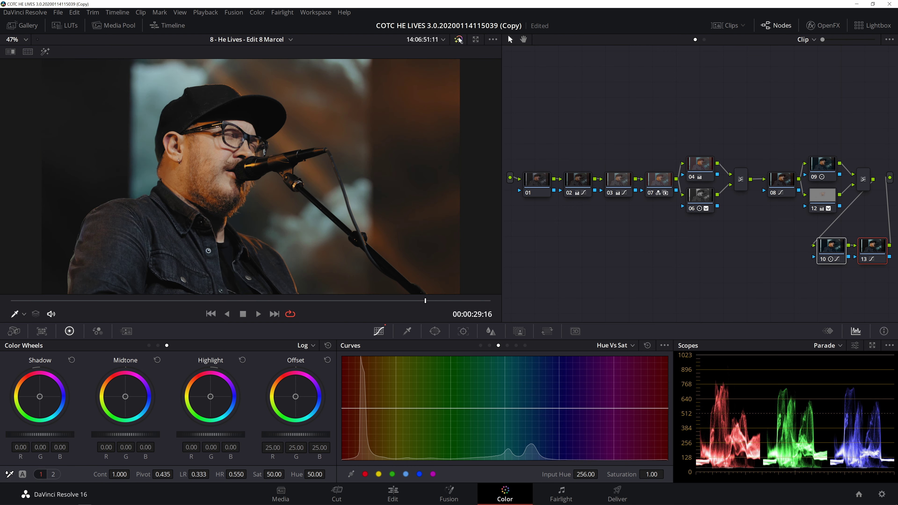
click(459, 38)
click(459, 39)
drag(749, 140, 672, 242)
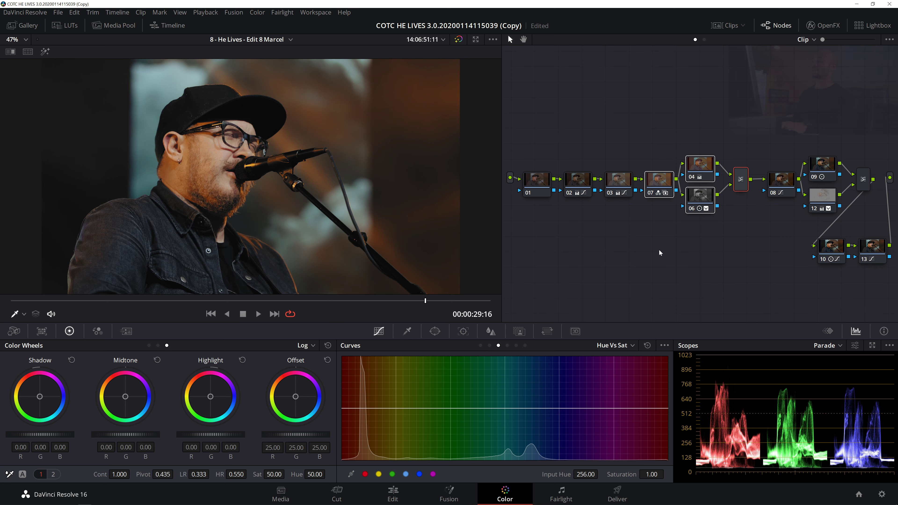
key(ctrl+d)
key(ctrl+d)
key(ctrl+d)
key(ctrl+d)
key(ctrl+d)
key(ctrl+d)
click(823, 197)
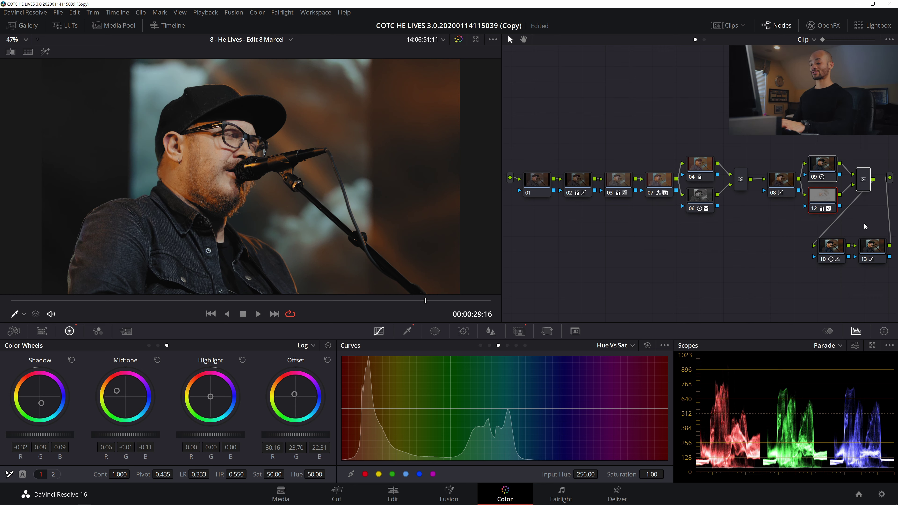
key(ctrl+d)
key(ctrl+d)
key(ctrl+d)
key(ctrl+d)
key(ctrl+d)
key(ctrl+d)
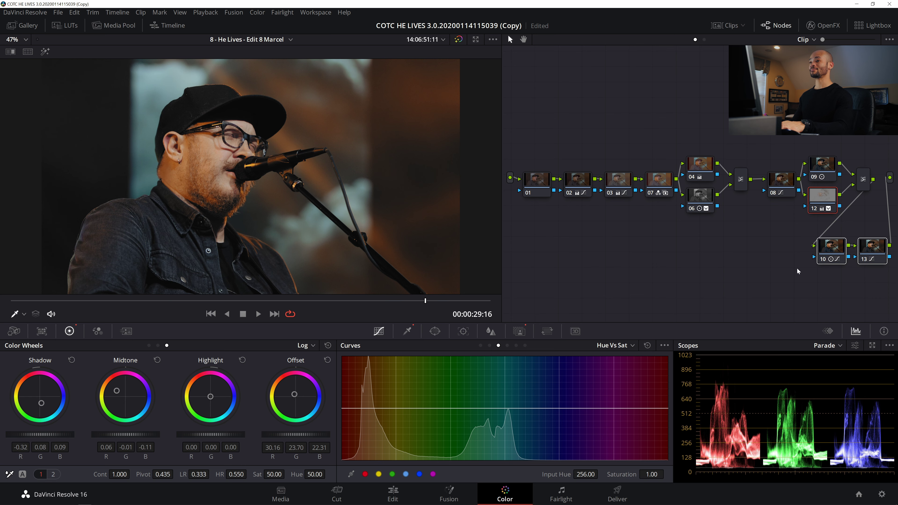
click(788, 191)
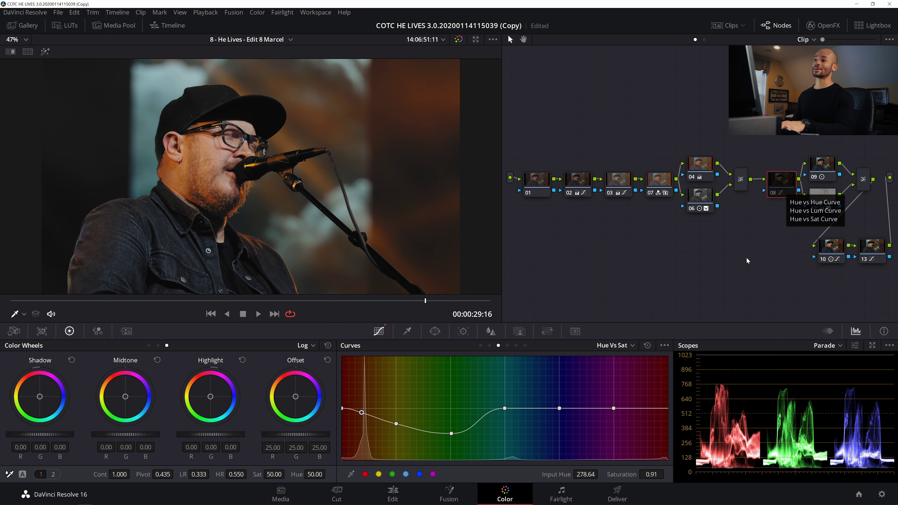
scroll(200, 199, up, 3)
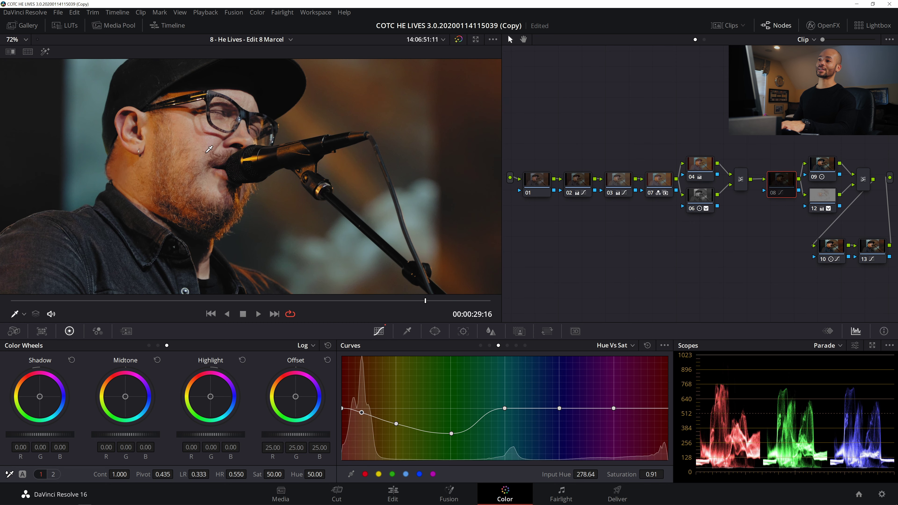
scroll(202, 158, down, 3)
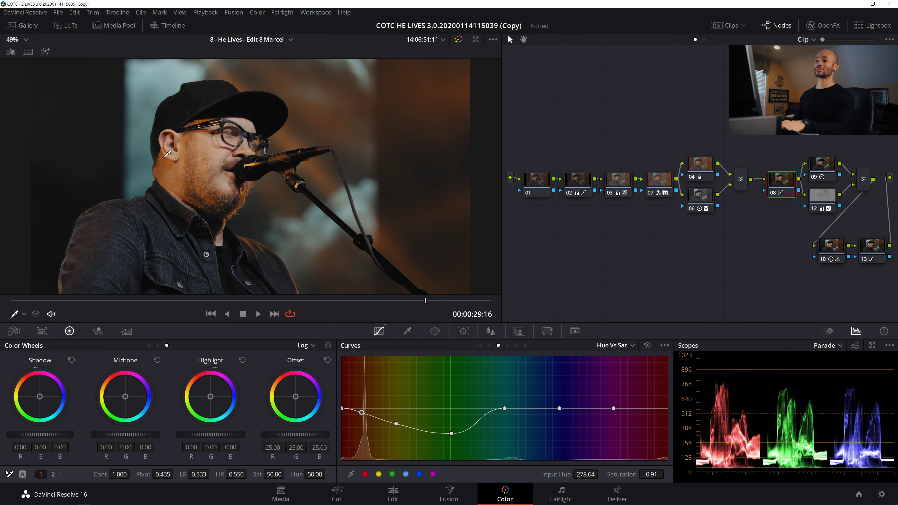
drag(167, 153, 171, 153)
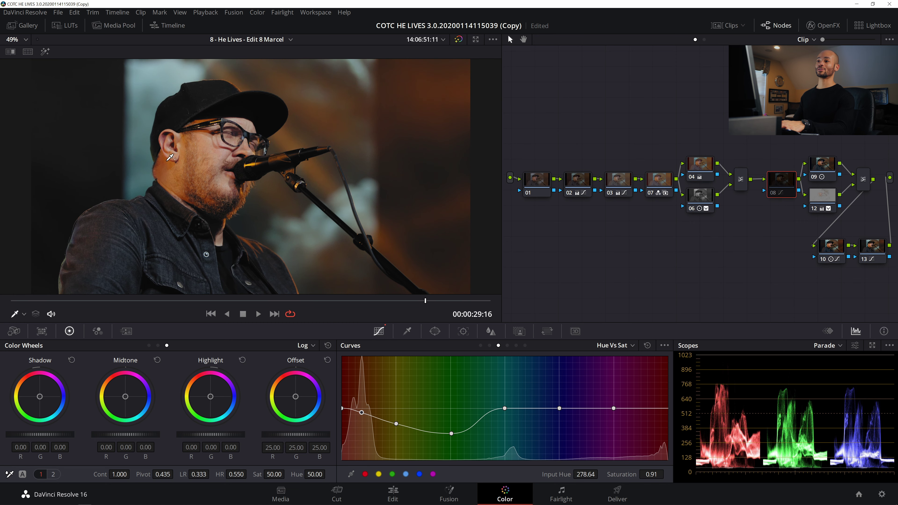
scroll(199, 236, down, 2)
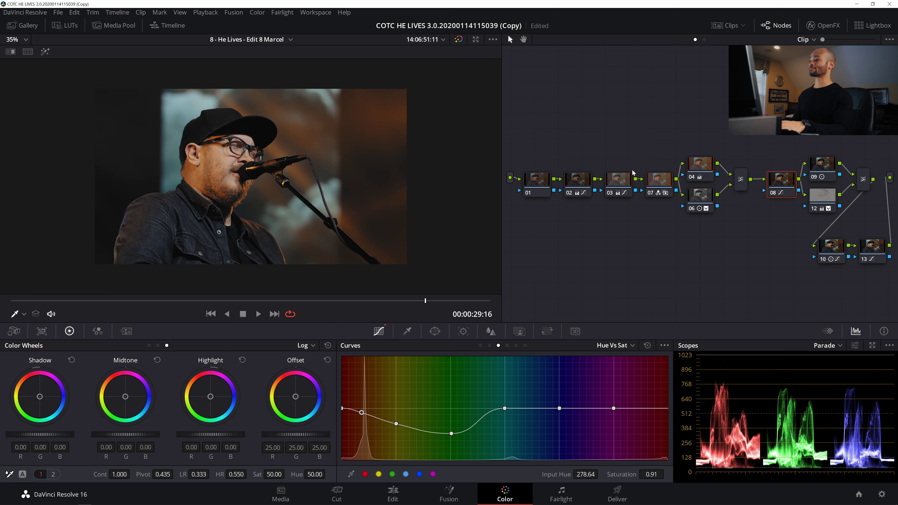
right_click(641, 130)
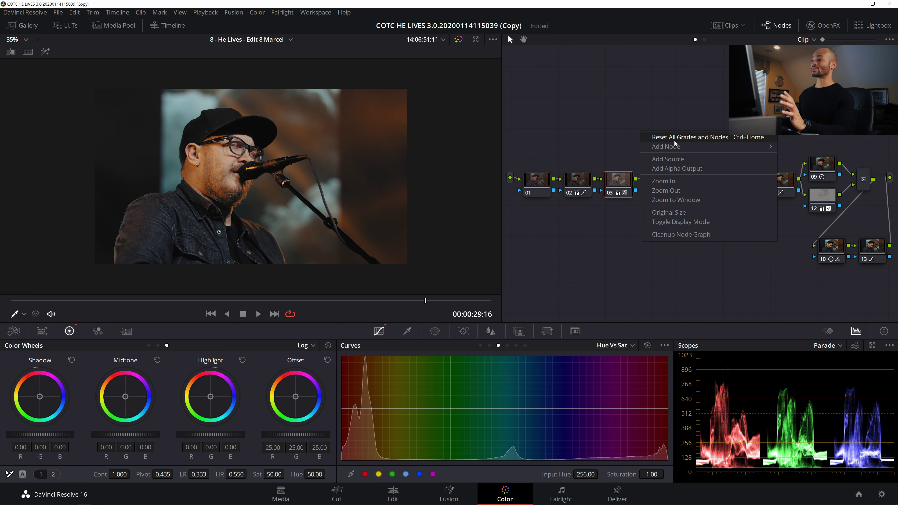
Reset all grades and nodes on the singer close-up, then switch to clip 10, the wide stage shot
click(674, 137)
click(725, 25)
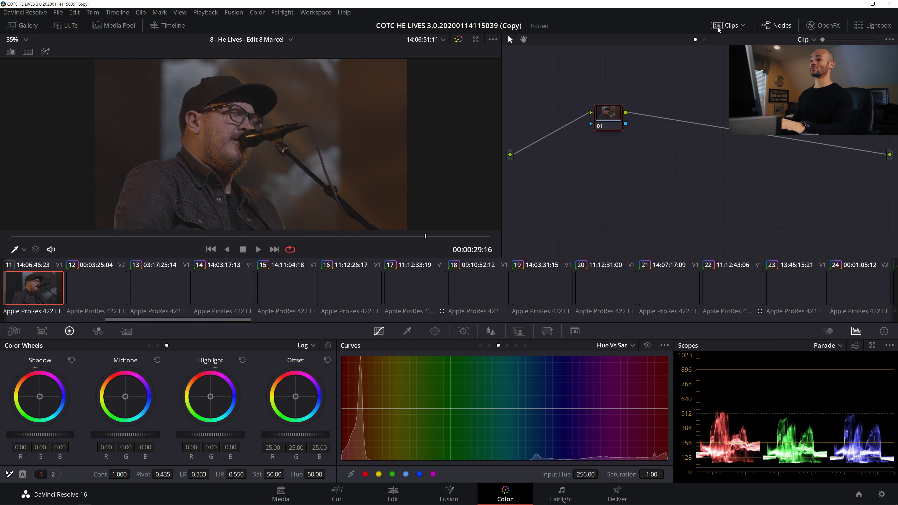
scroll(149, 323, up, 3)
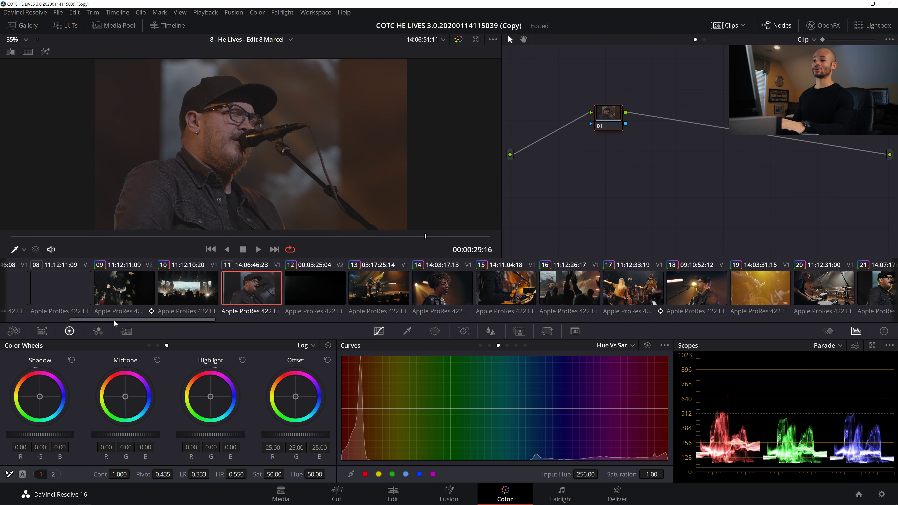
click(185, 299)
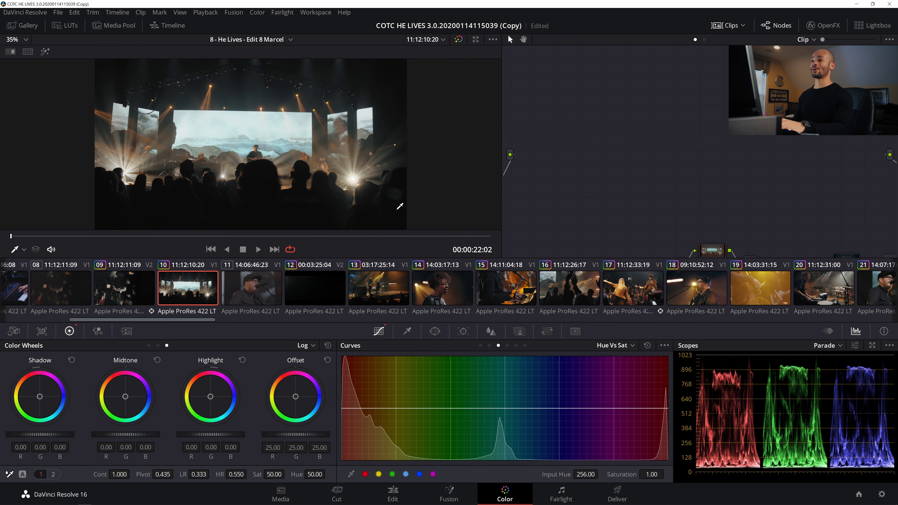
Clean up clip 10's node graph, move nodes 10 and 13 up beside the tree, and play it
right_click(755, 136)
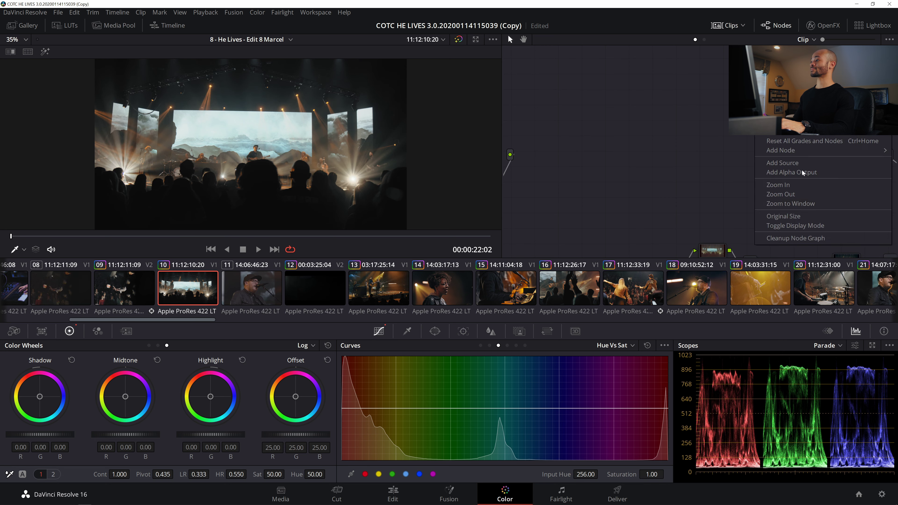
click(797, 238)
click(730, 26)
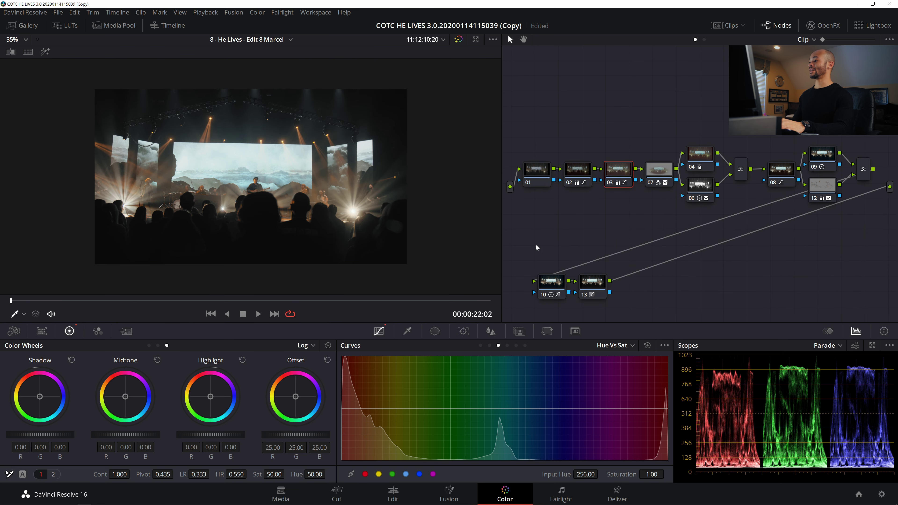
drag(602, 290, 860, 243)
scroll(210, 205, up, 3)
scroll(210, 205, down, 1)
key(space)
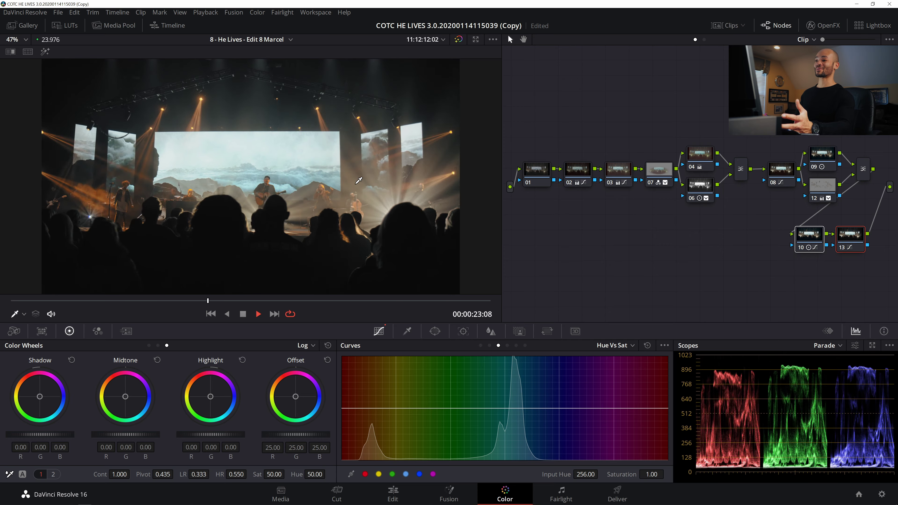
key(space)
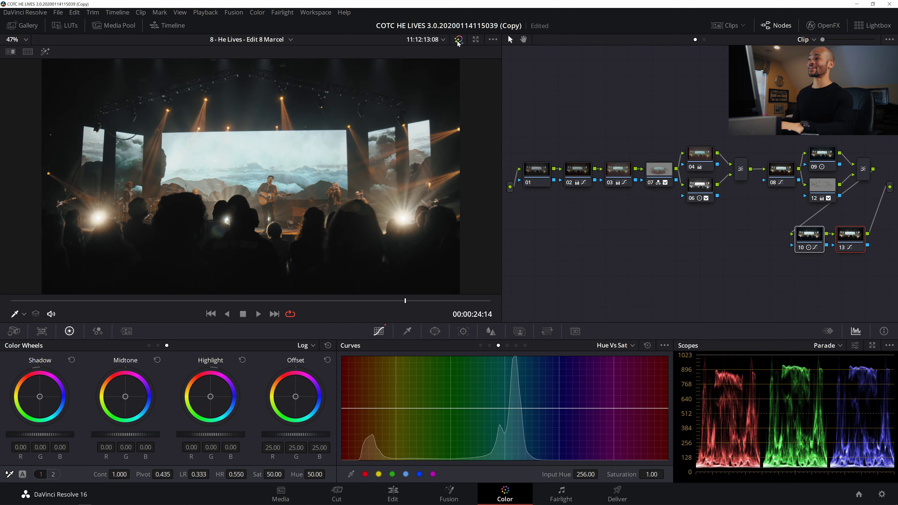
click(458, 41)
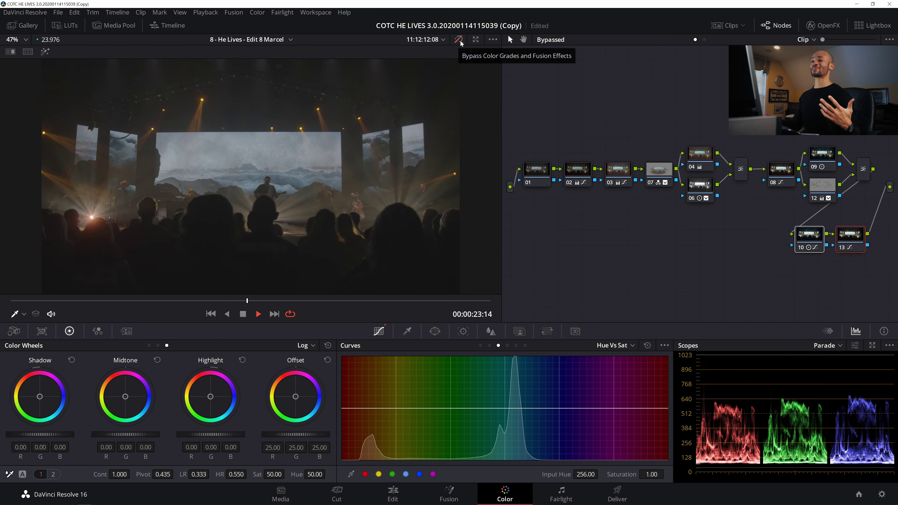
key(space)
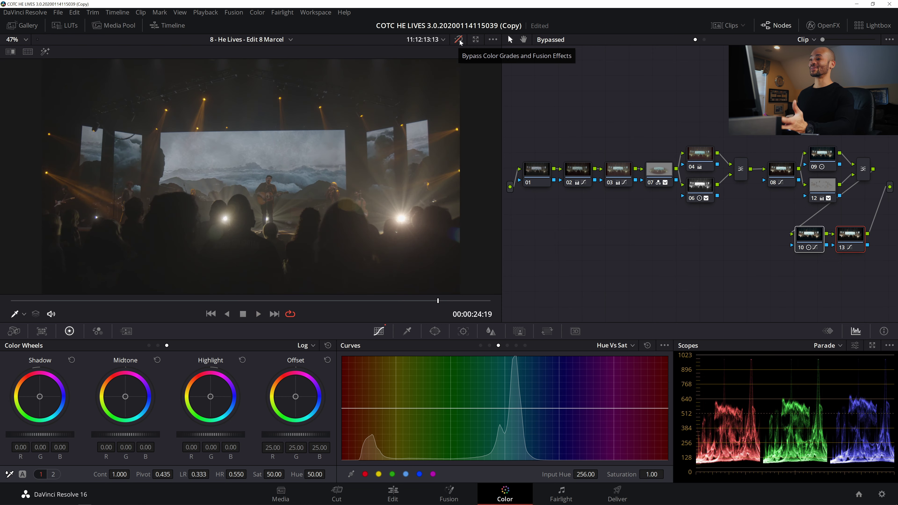
click(459, 40)
click(459, 40)
click(459, 40)
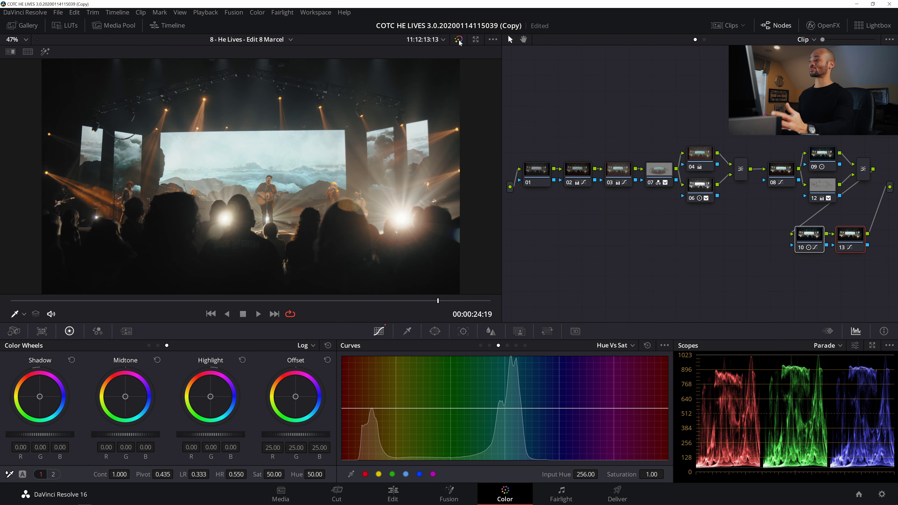
click(770, 231)
drag(807, 136, 869, 203)
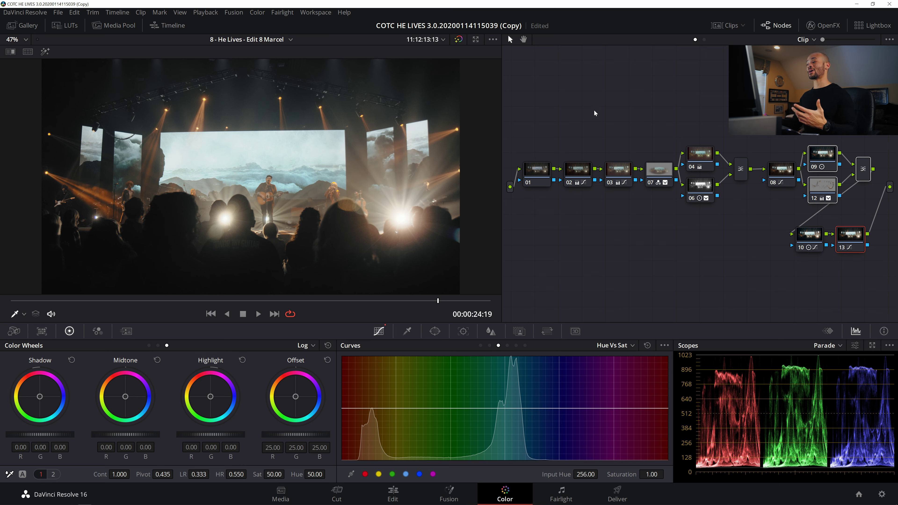
click(783, 172)
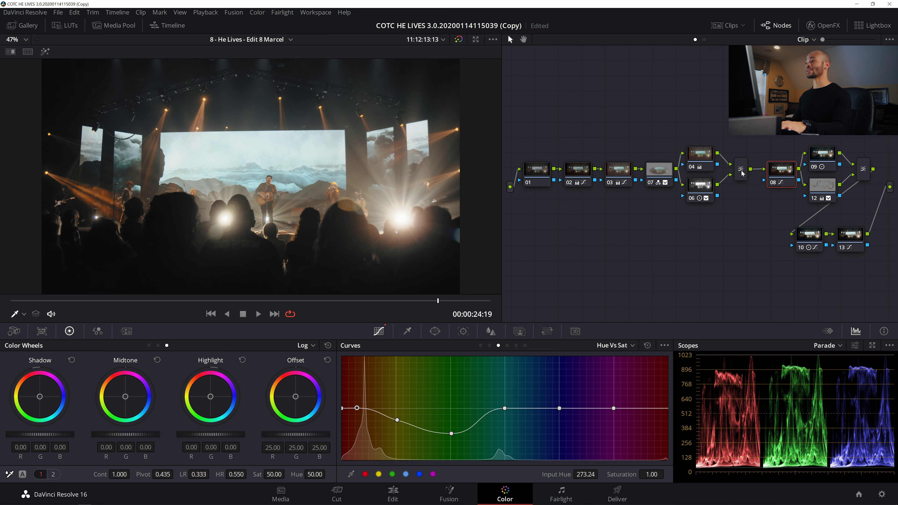
click(590, 179)
drag(564, 146, 638, 194)
click(593, 198)
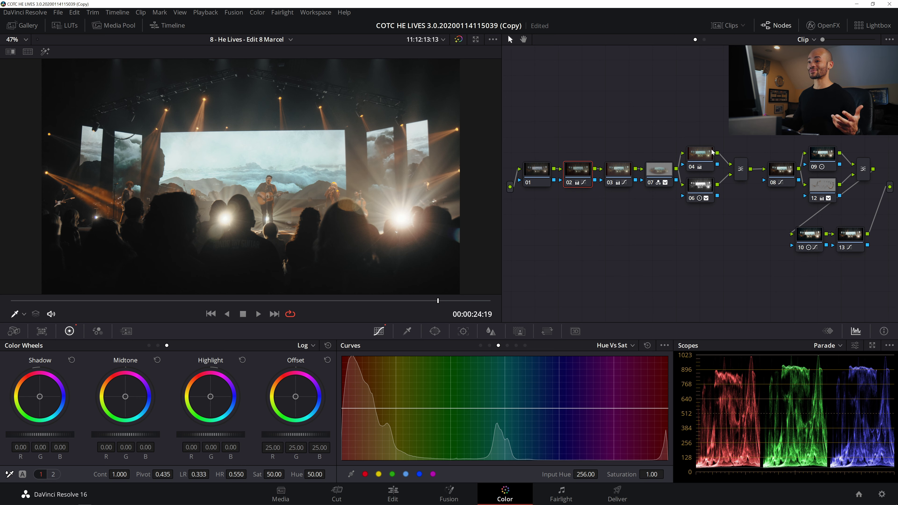
Clear all grades and nodes from clip 10 and show the clip thumbnail strip
right_click(624, 213)
click(655, 220)
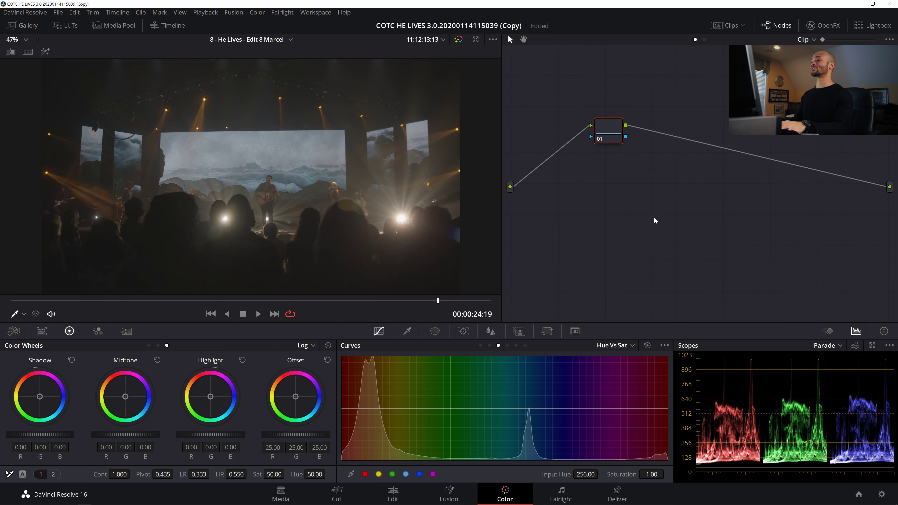
click(729, 25)
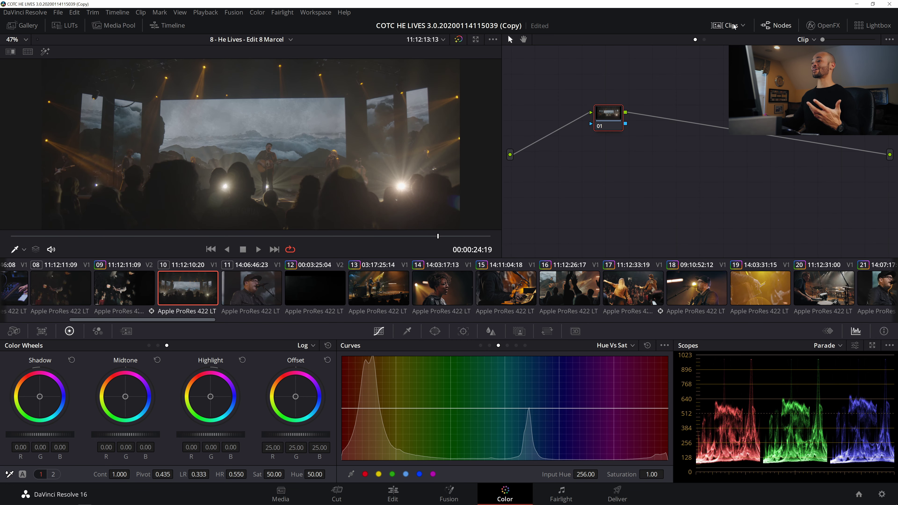
Compare clip 10's stage shot with clip 11's singer close-up by switching between them
click(244, 288)
click(213, 288)
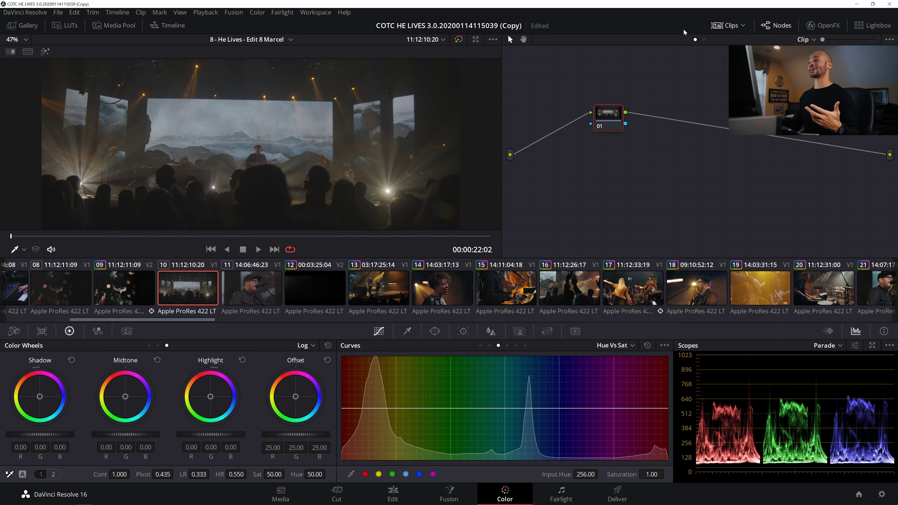
click(259, 299)
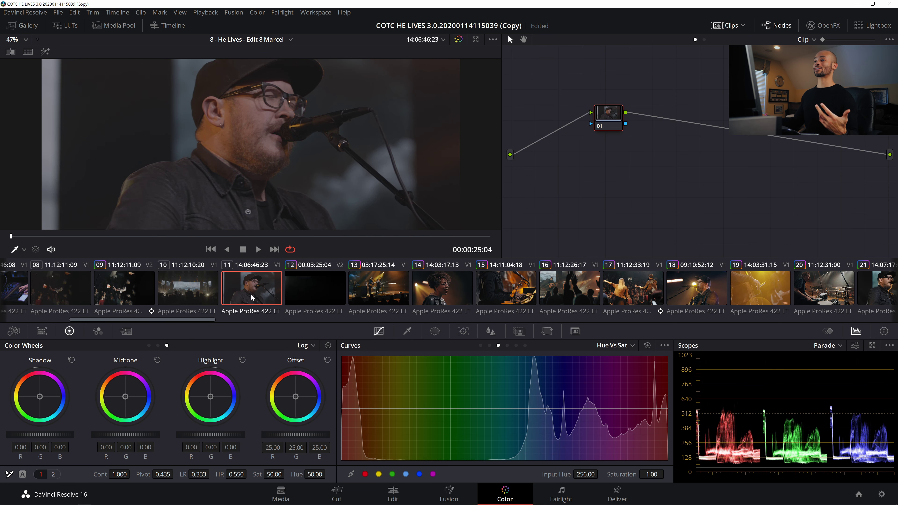
click(206, 292)
click(242, 290)
click(188, 292)
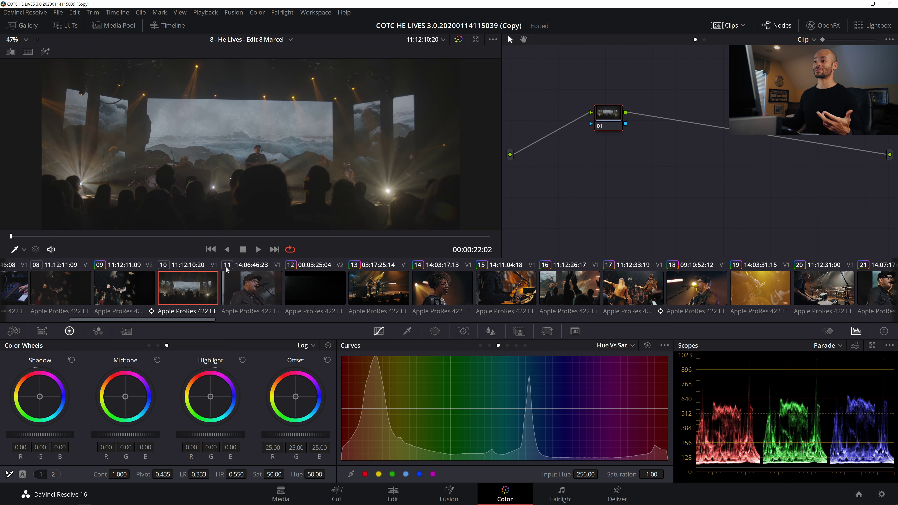
key(Down)
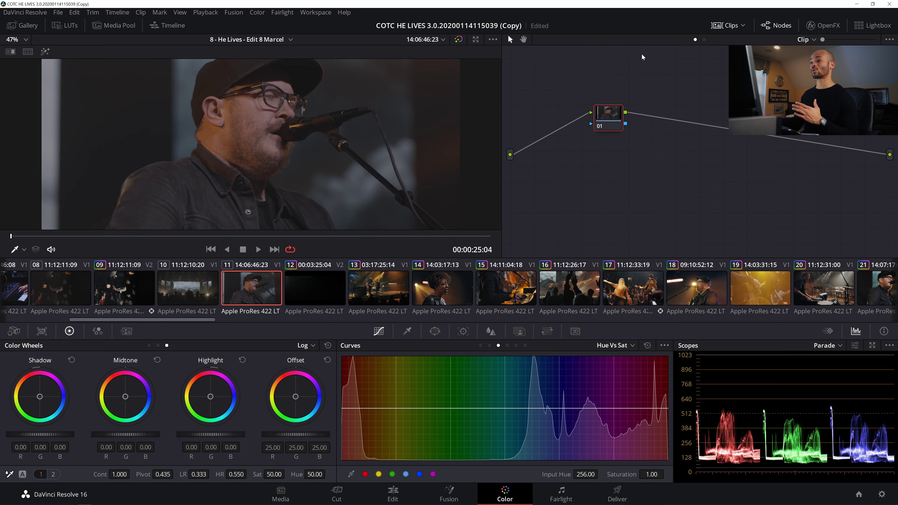
Back on the wide shot, hide the clip strip, line node 01 up between input and output, and play
click(727, 25)
click(728, 25)
key(Up)
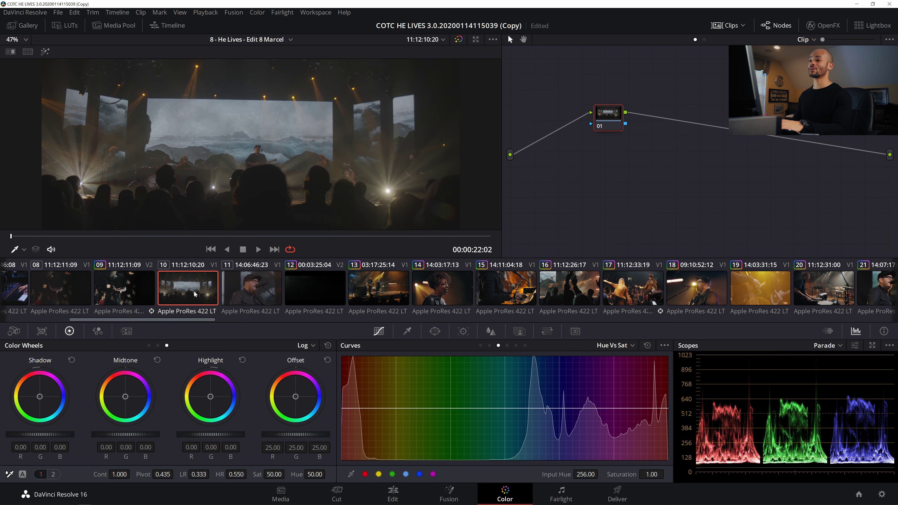
click(728, 25)
drag(610, 131, 558, 191)
key(space)
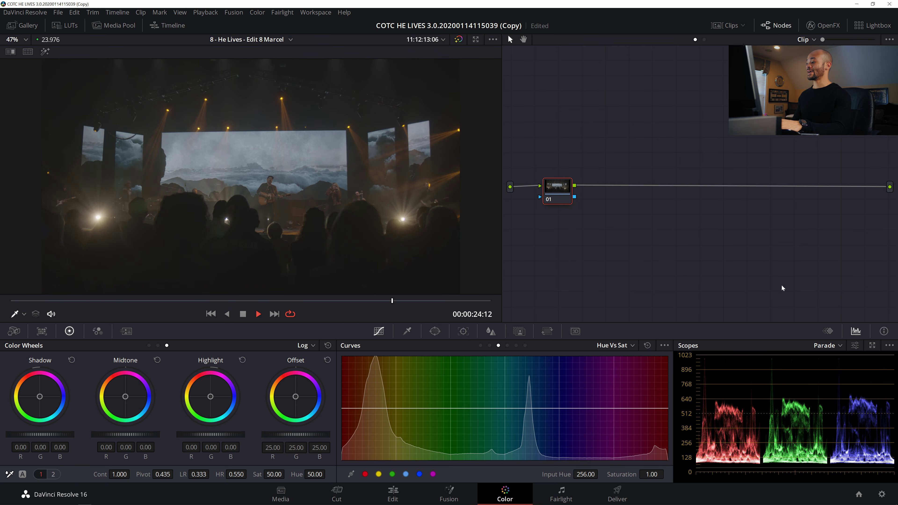
key(space)
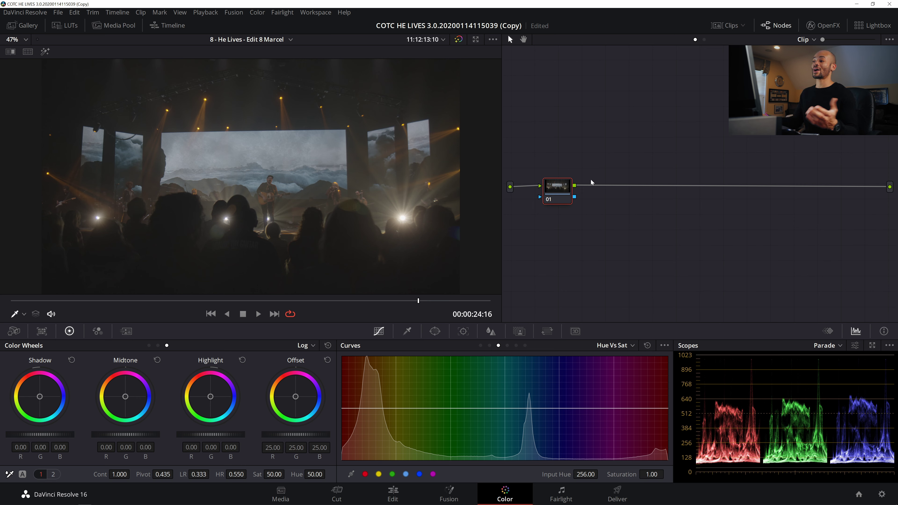
drag(558, 188, 561, 190)
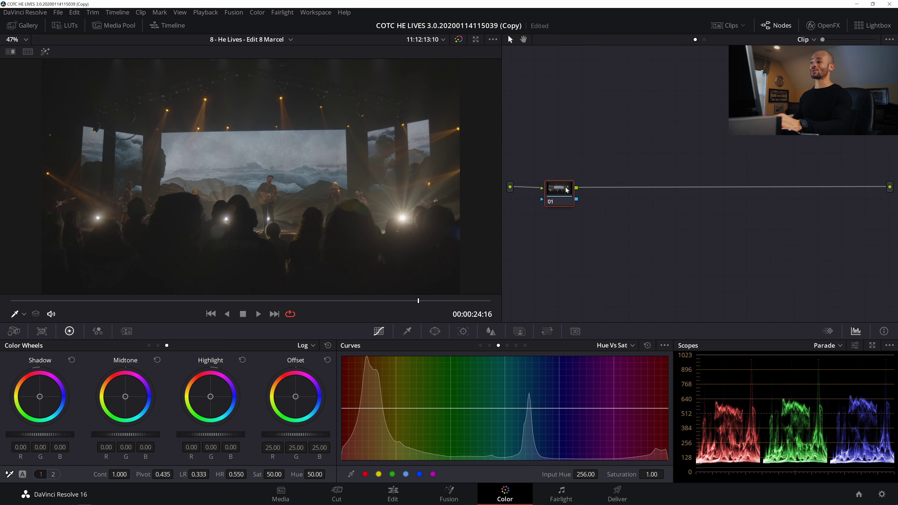
drag(132, 474, 132, 475)
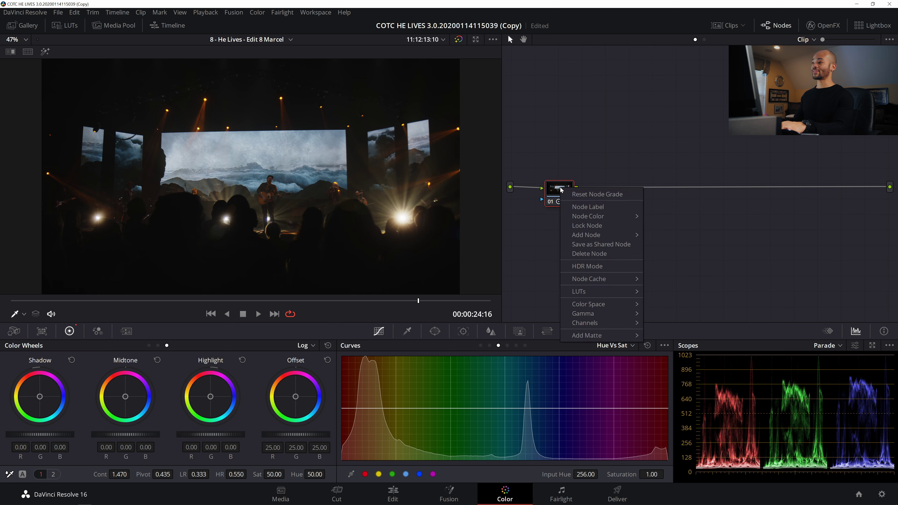
key(shift+Home)
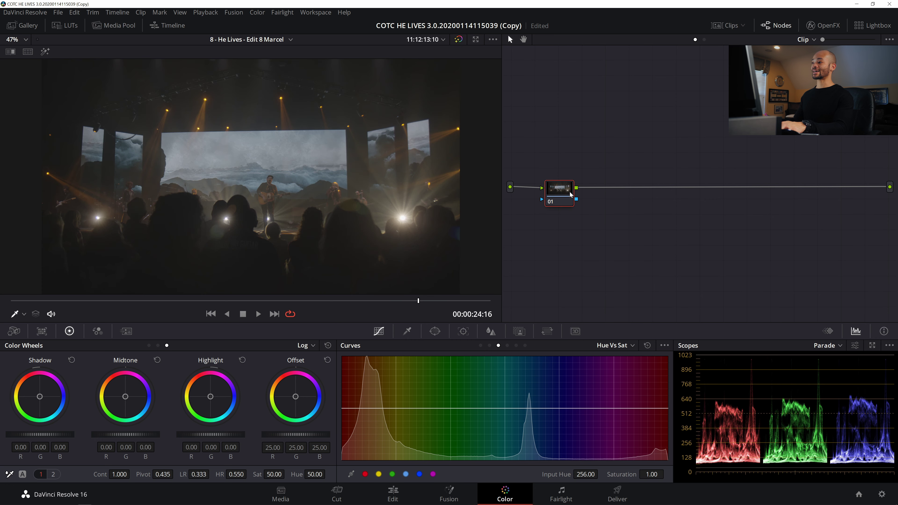
click(856, 346)
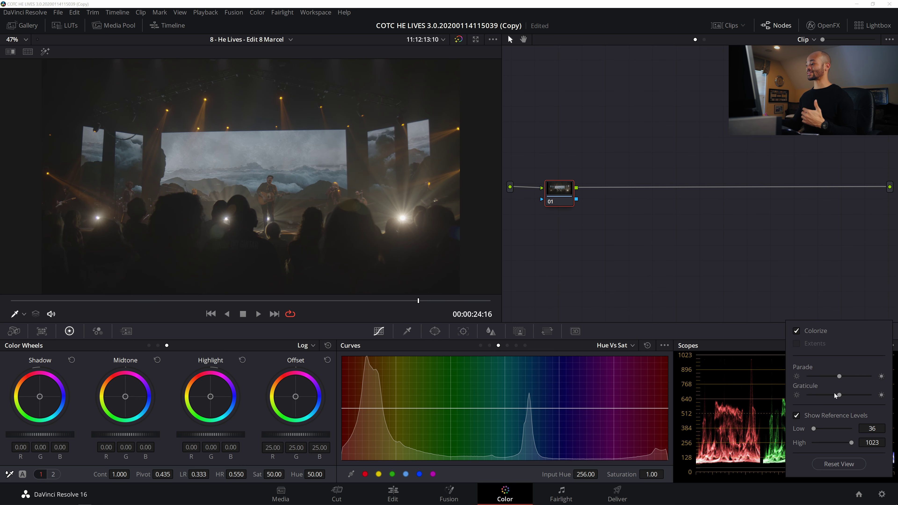
click(797, 416)
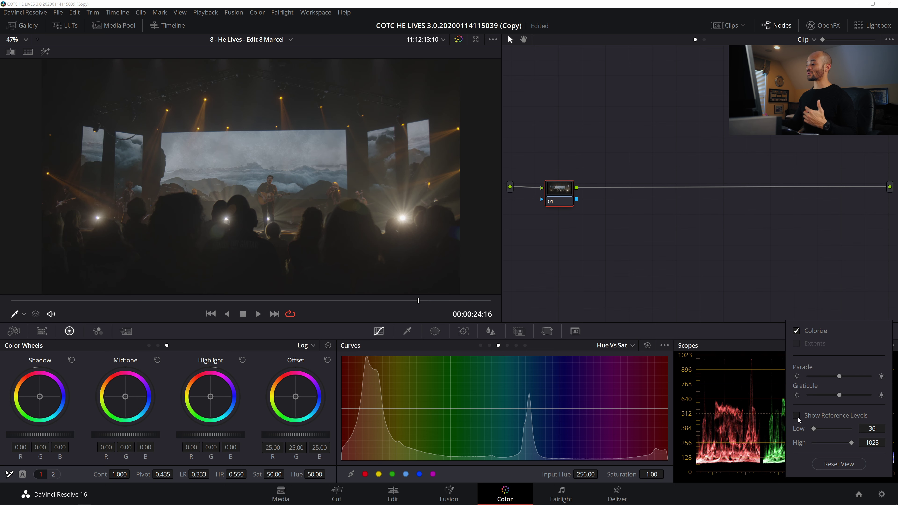
click(798, 416)
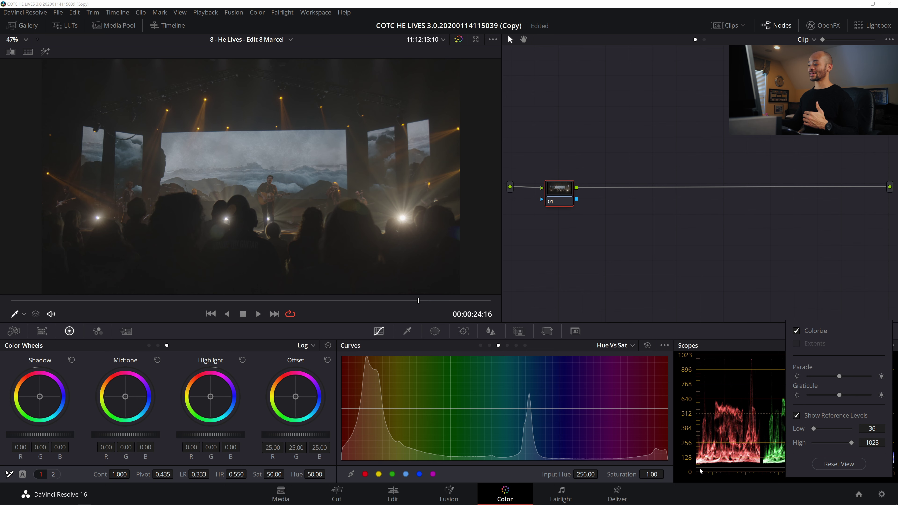
click(783, 286)
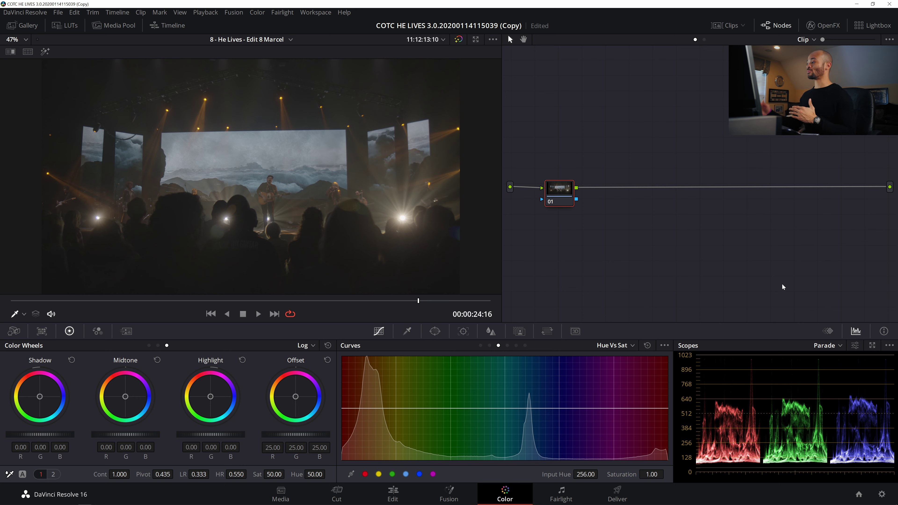
Nudge node 01 and scrub the wide shot back to about 00:00:23:04
drag(561, 192, 560, 190)
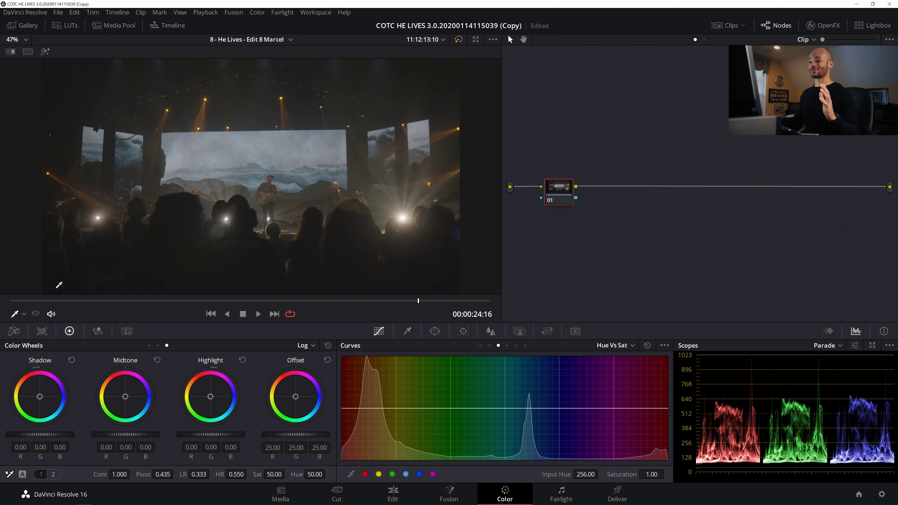
drag(40, 302, 179, 312)
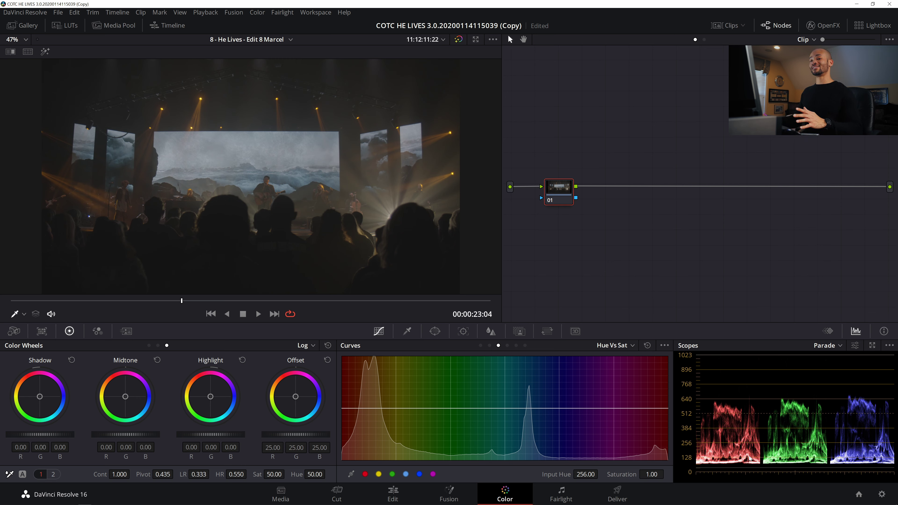
drag(555, 184, 555, 184)
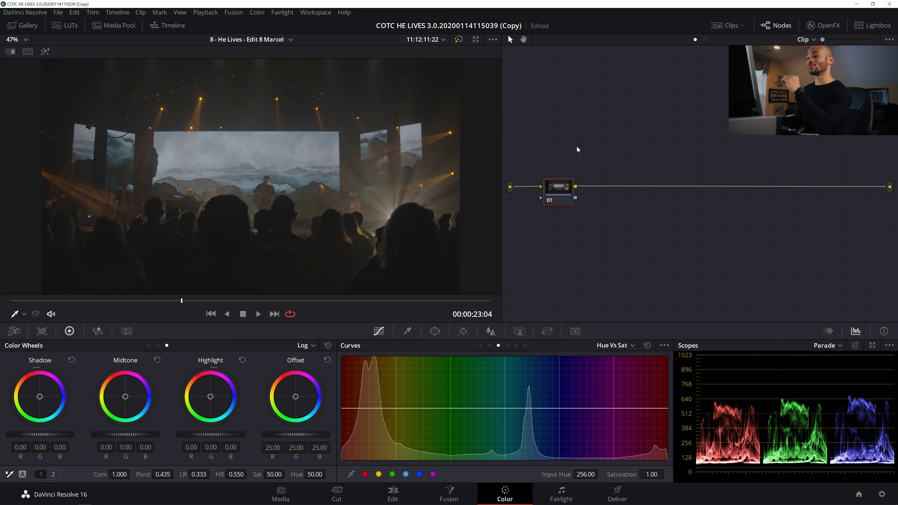
click(56, 476)
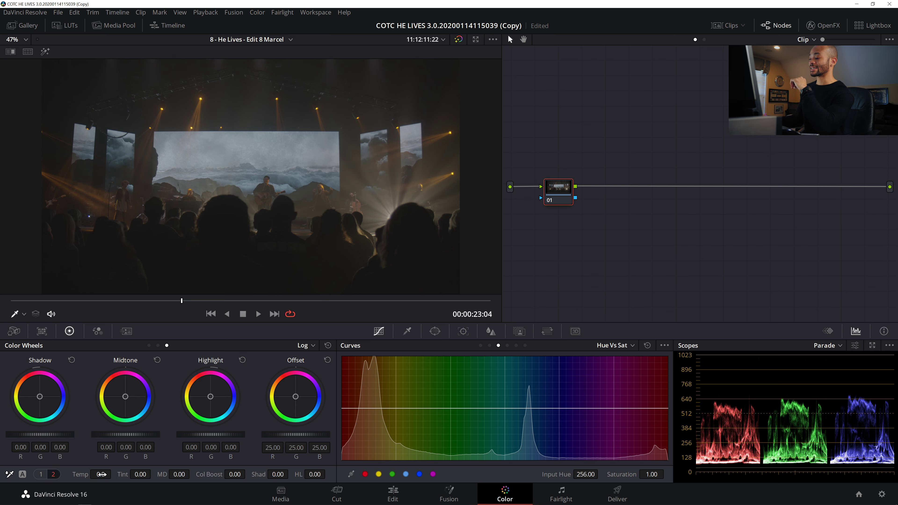
Warm node 01 with Temp 290.0 and Tint 8.50, toggling the node to compare before and after
drag(102, 474, 114, 474)
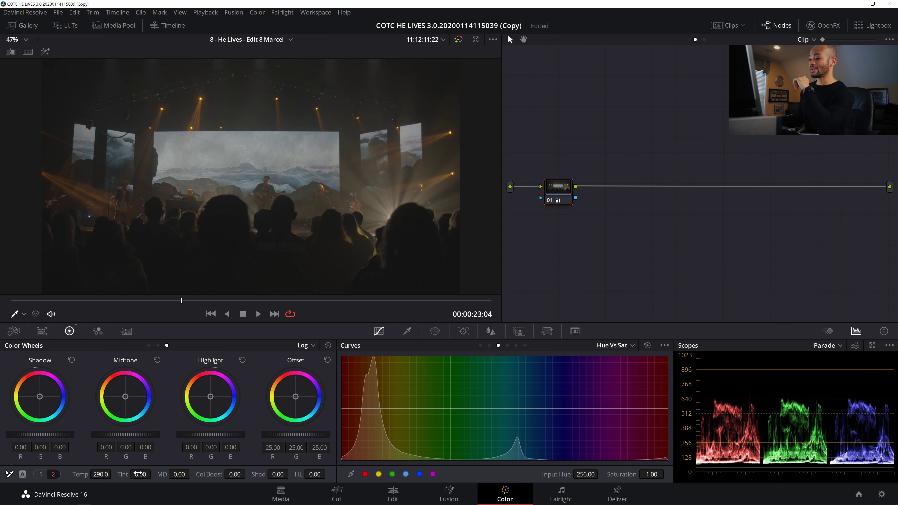
drag(154, 473, 154, 474)
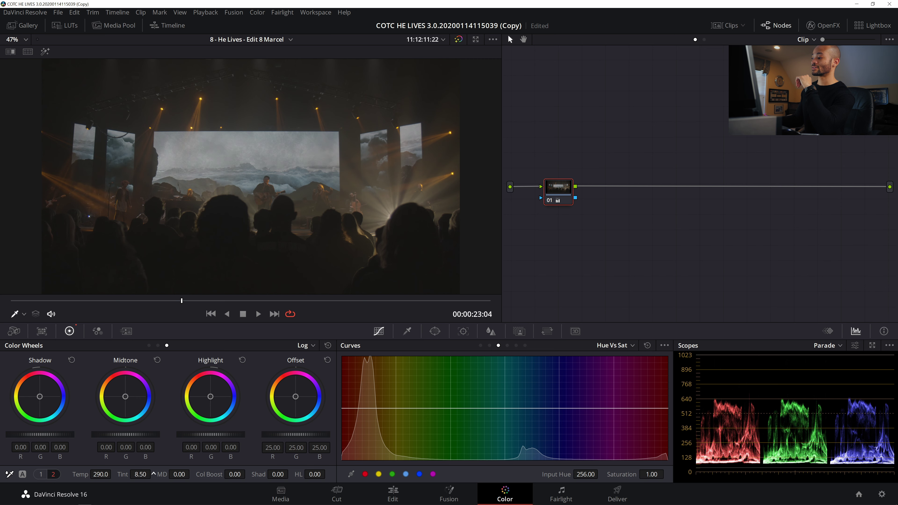
click(550, 200)
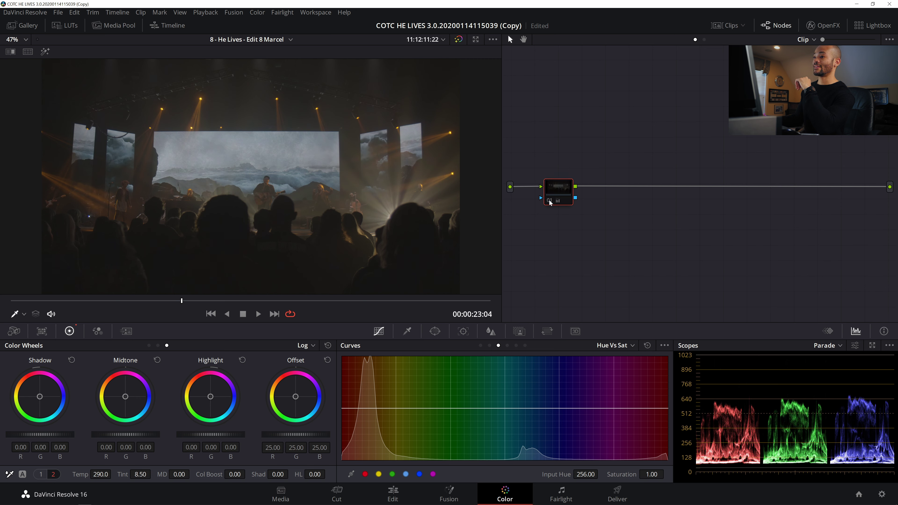
click(549, 201)
click(550, 200)
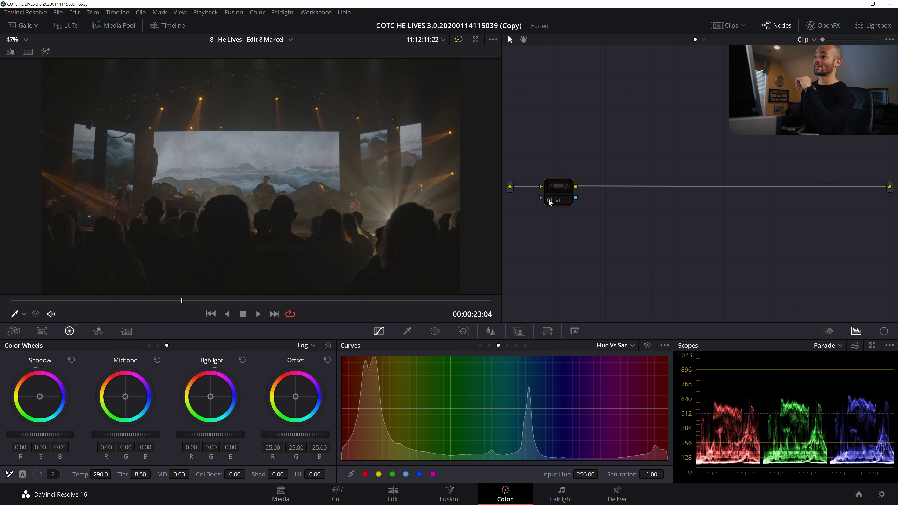
click(549, 200)
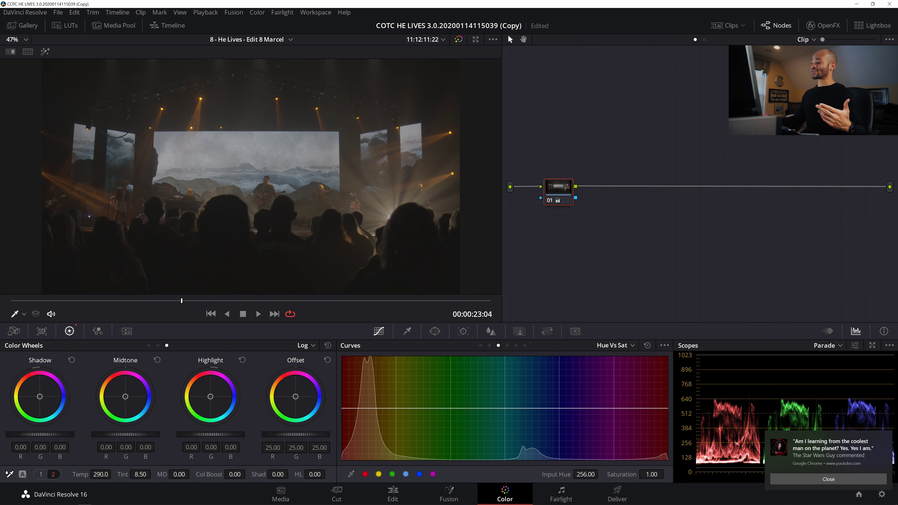
click(887, 500)
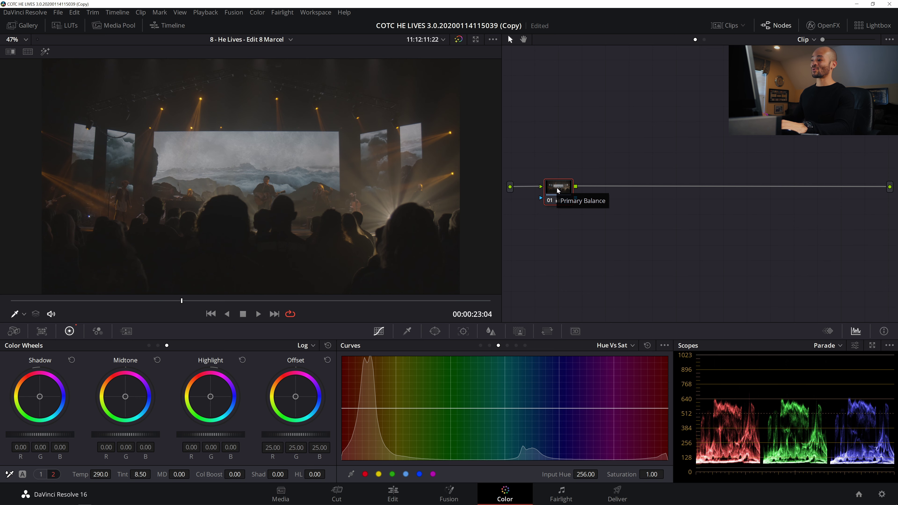
Label node 01 'WB' and add a new serial node 02 named 'Contrast'
drag(558, 191, 545, 190)
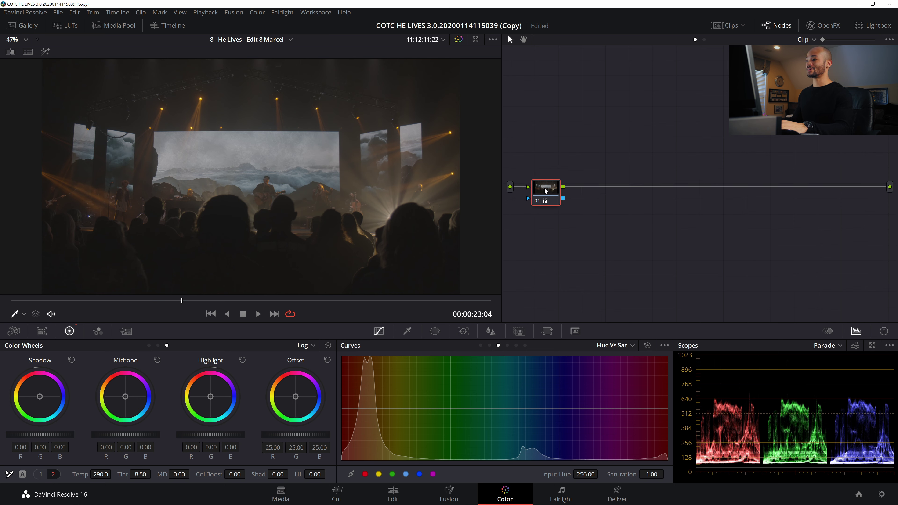
right_click(545, 189)
click(583, 207)
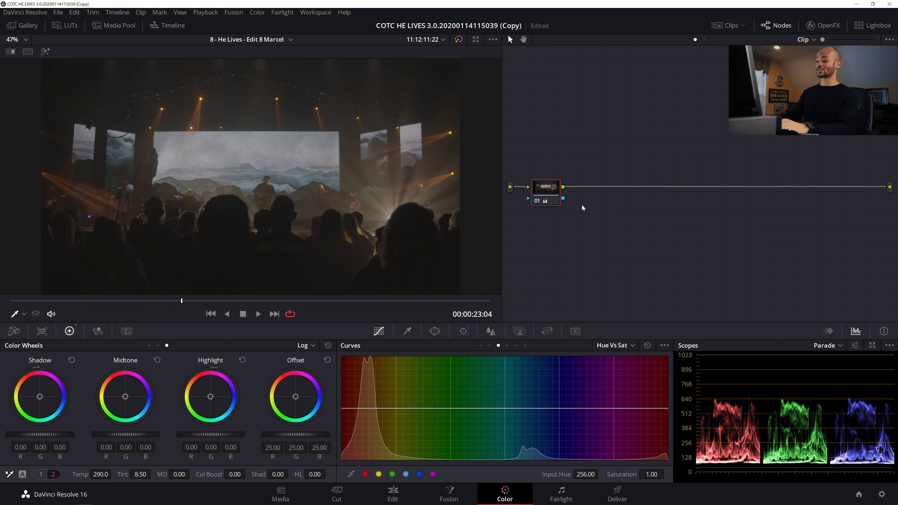
click(552, 188)
key(alt+s)
right_click(587, 195)
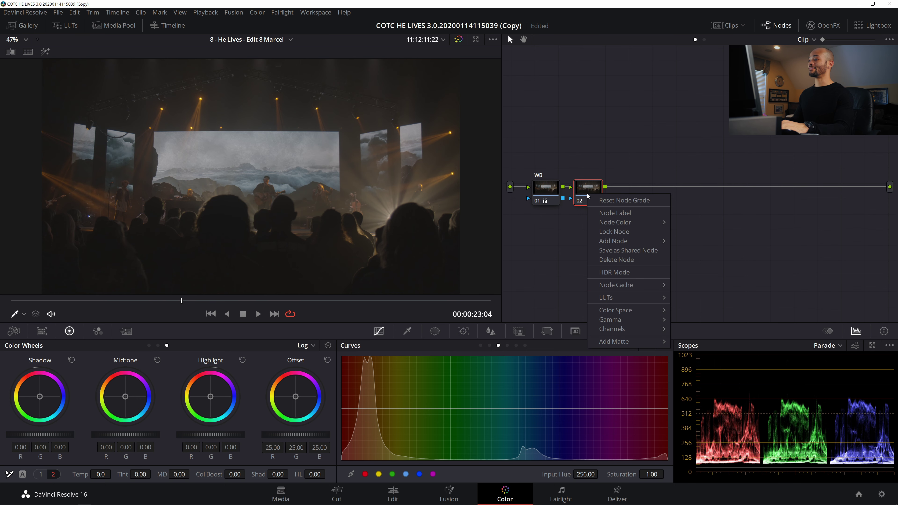
click(625, 213)
text(Contrast)
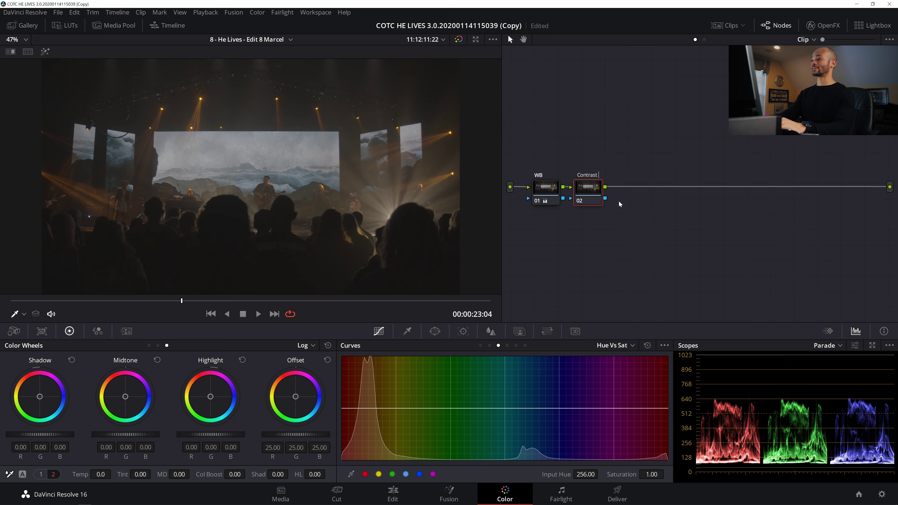
key(Return)
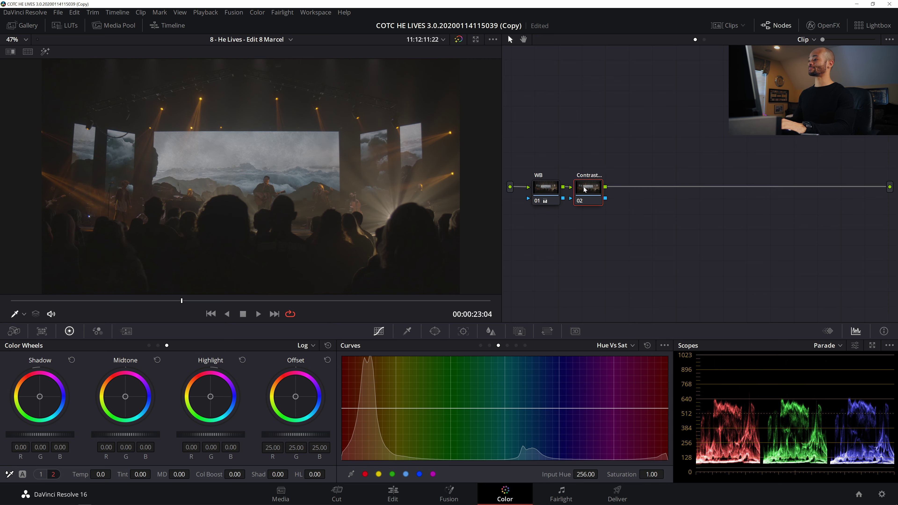
On the Contrast node, lift the shadows and slightly raise the custom curve's black point, then compare
click(481, 346)
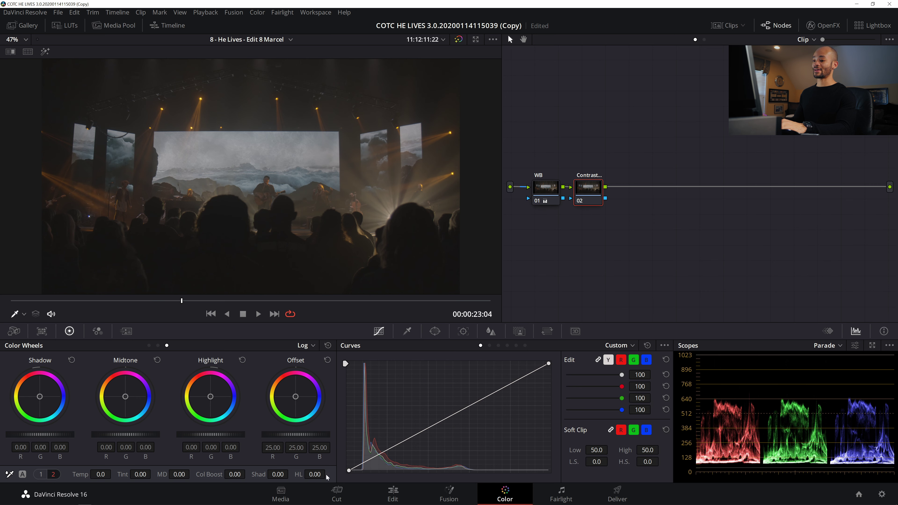
click(278, 475)
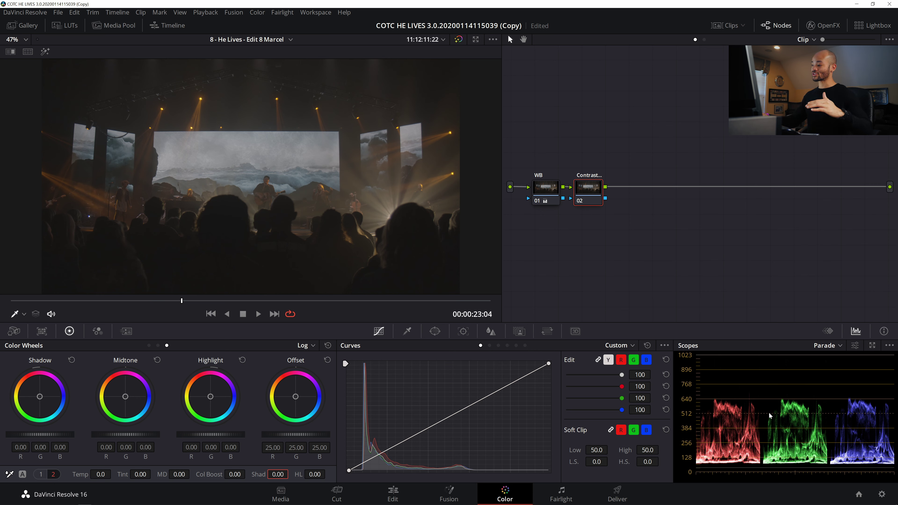
drag(278, 474, 291, 474)
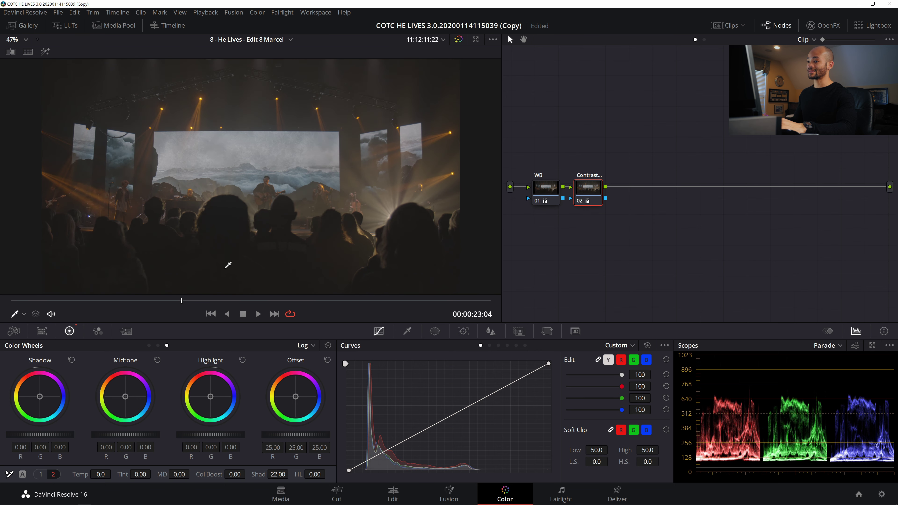
scroll(202, 268, up, 2)
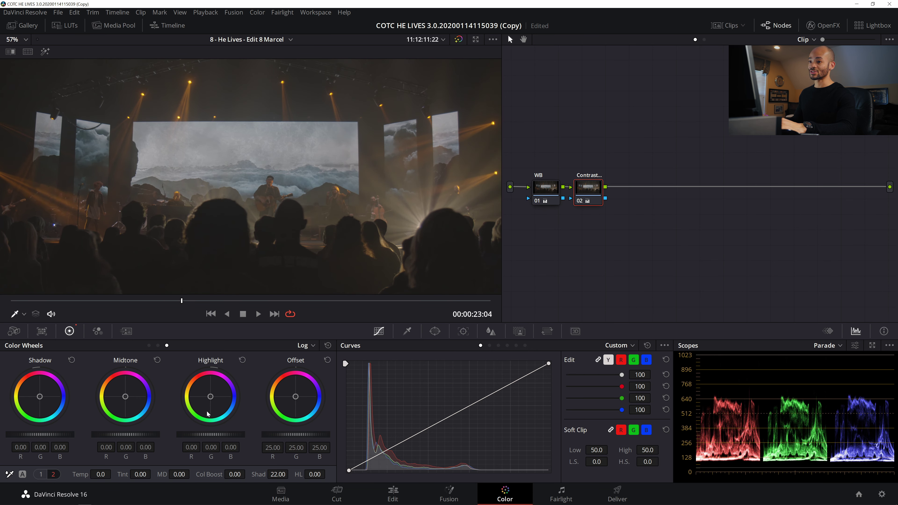
drag(280, 475, 291, 475)
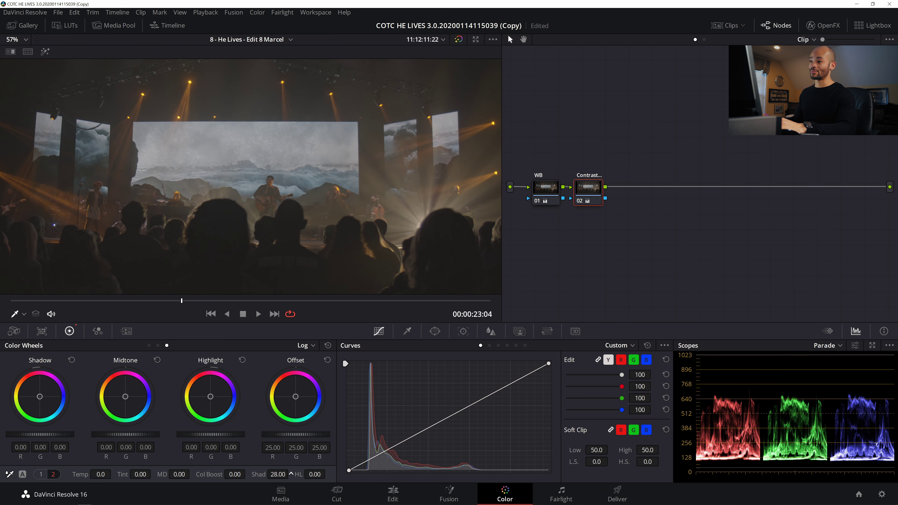
scroll(321, 176, down, 5)
scroll(321, 176, up, 2)
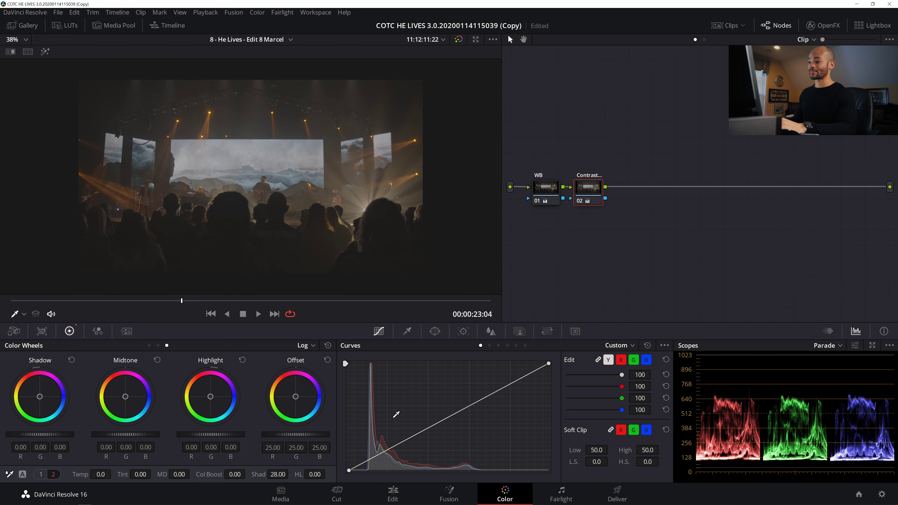
drag(349, 473, 350, 471)
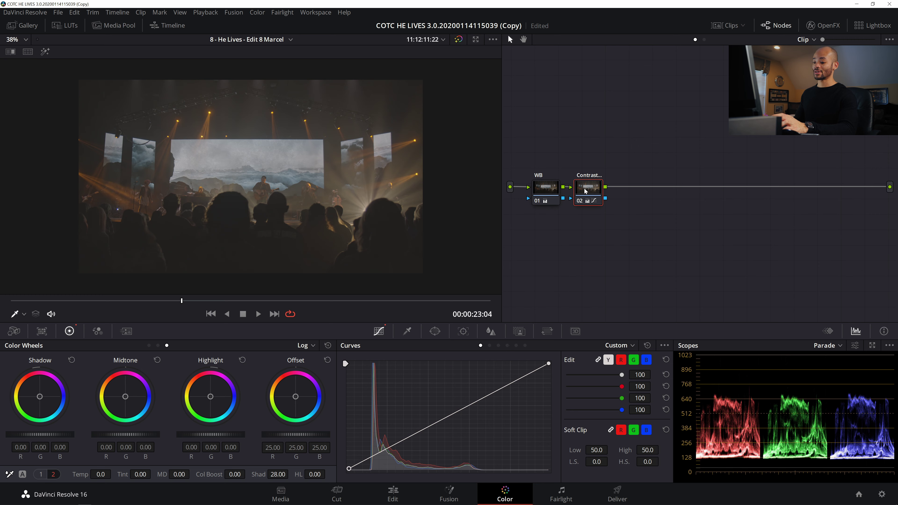
key(ctrl+d)
key(ctrl+d)
key(ctrl+d)
key(ctrl+d)
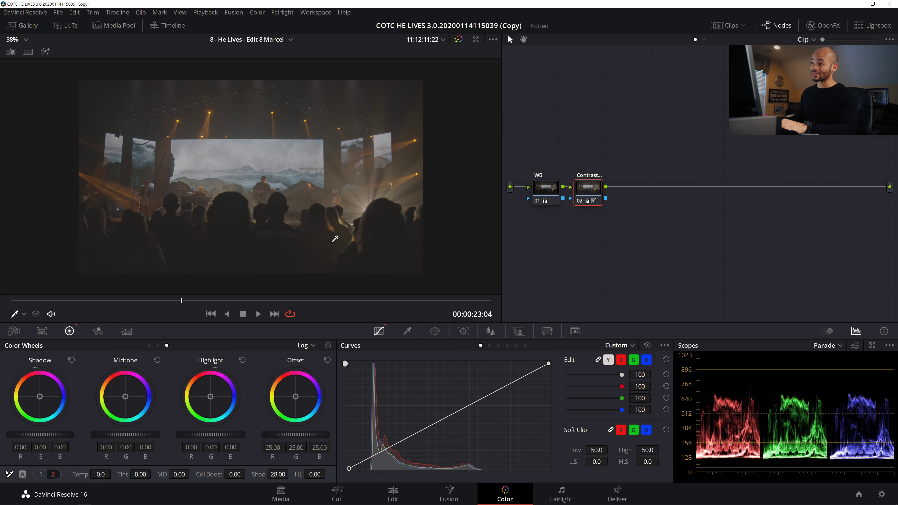
key(ctrl+d)
key(ctrl+d)
key(ctrl+d)
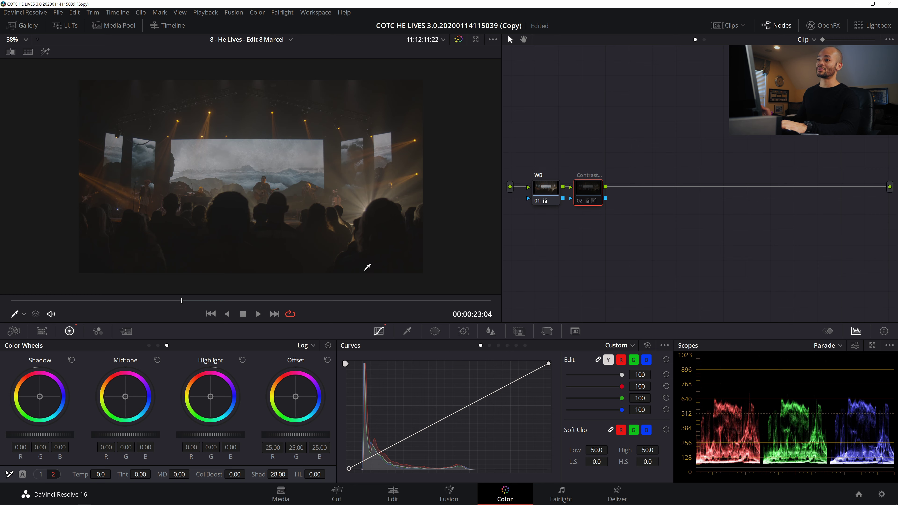
key(ctrl+d)
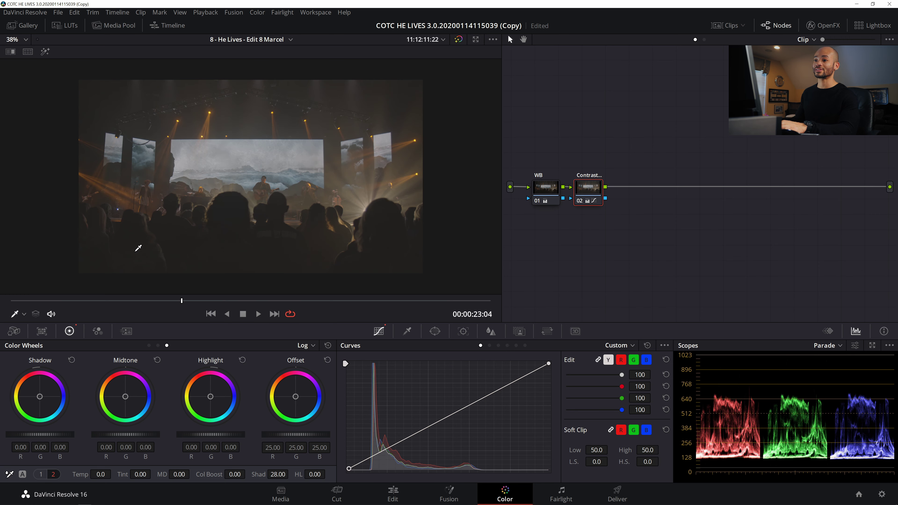
key(ctrl+d)
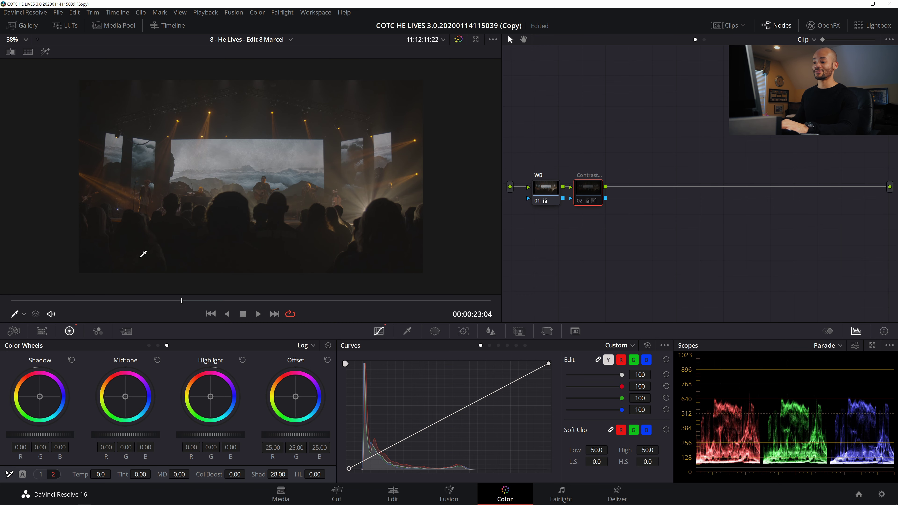
click(112, 264)
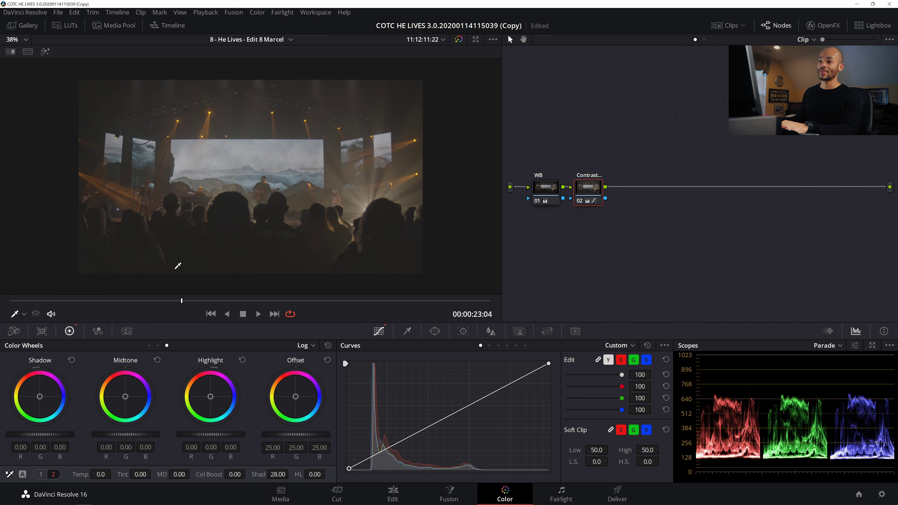
Move the playhead forward to about 00:00:23:19, where a bright light flares at the left
scroll(181, 266, up, 5)
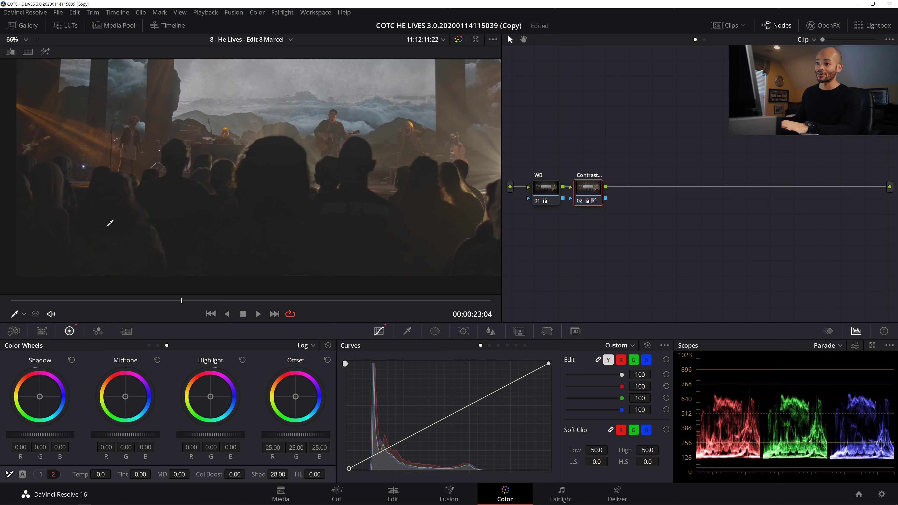
scroll(117, 265, down, 4)
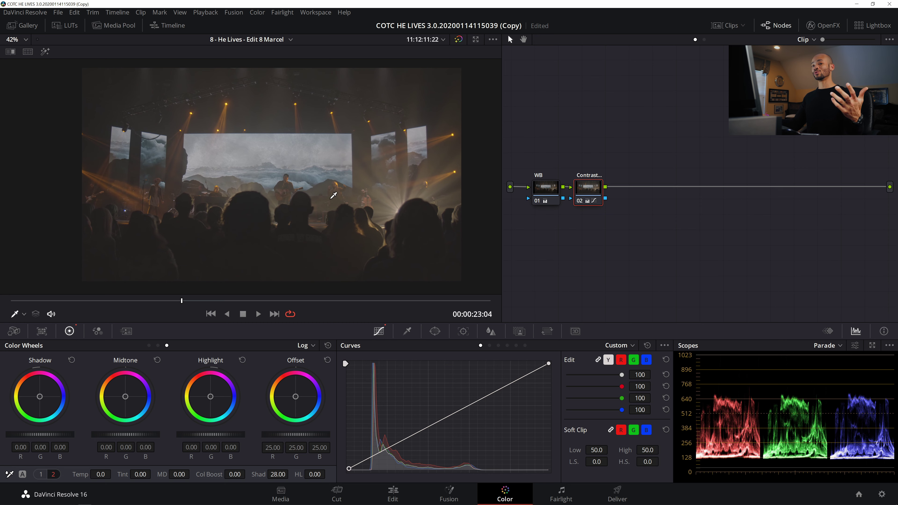
scroll(325, 187, down, 1)
scroll(325, 186, up, 2)
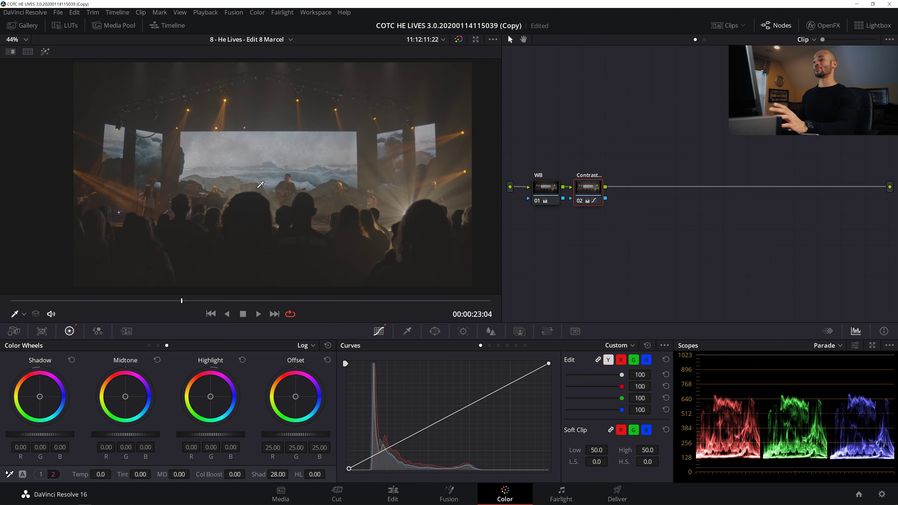
scroll(275, 174, up, 3)
scroll(243, 124, up, 2)
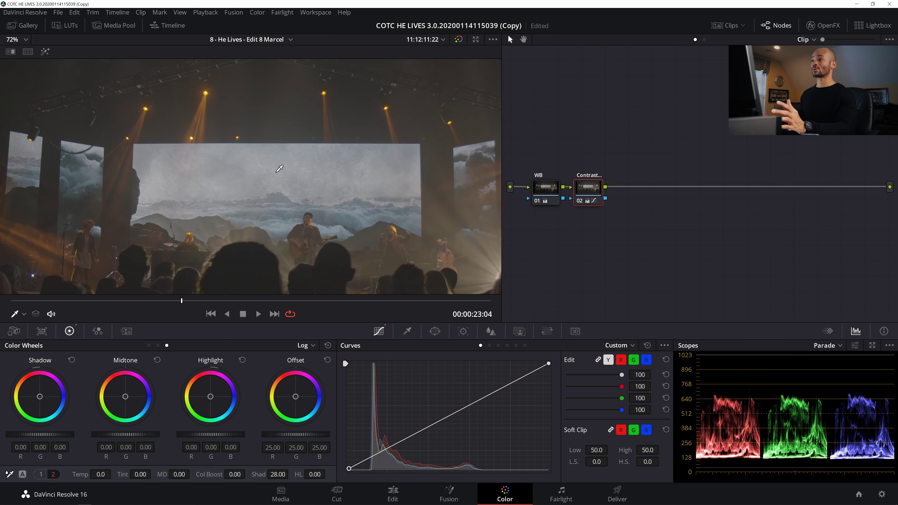
scroll(267, 116, down, 4)
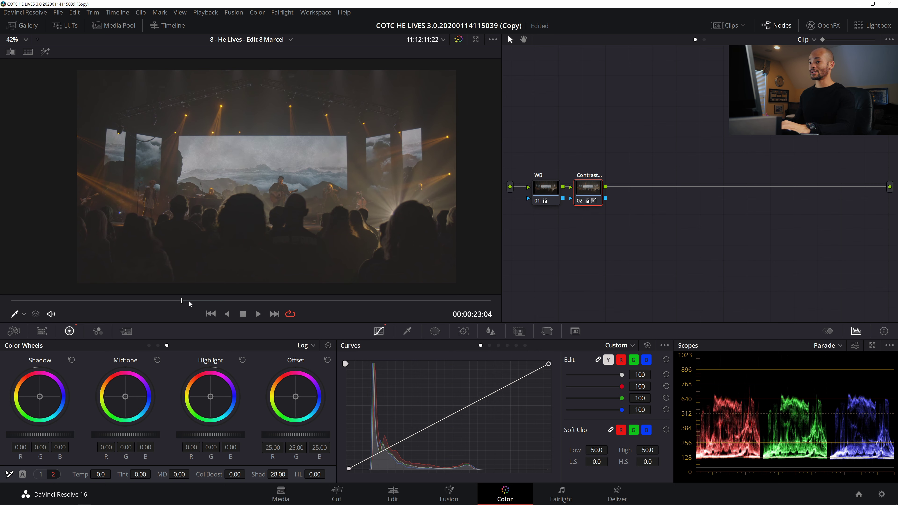
drag(182, 301, 278, 309)
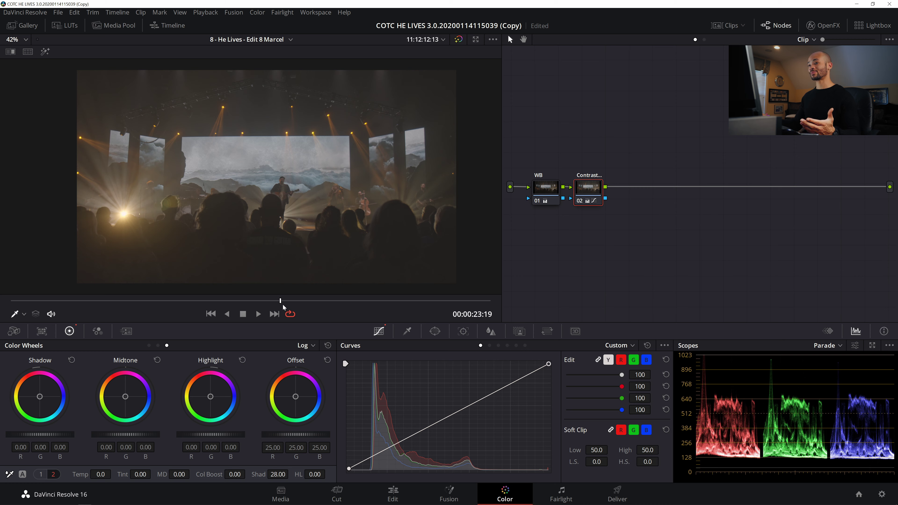
Pull the Contrast curve's top point down, set HL to -19.00, and add serial nodes 03 and 04
drag(281, 300, 184, 291)
mouse_move(274, 308)
mouse_down()
mouse_move(161, 311)
mouse_move(284, 314)
mouse_up()
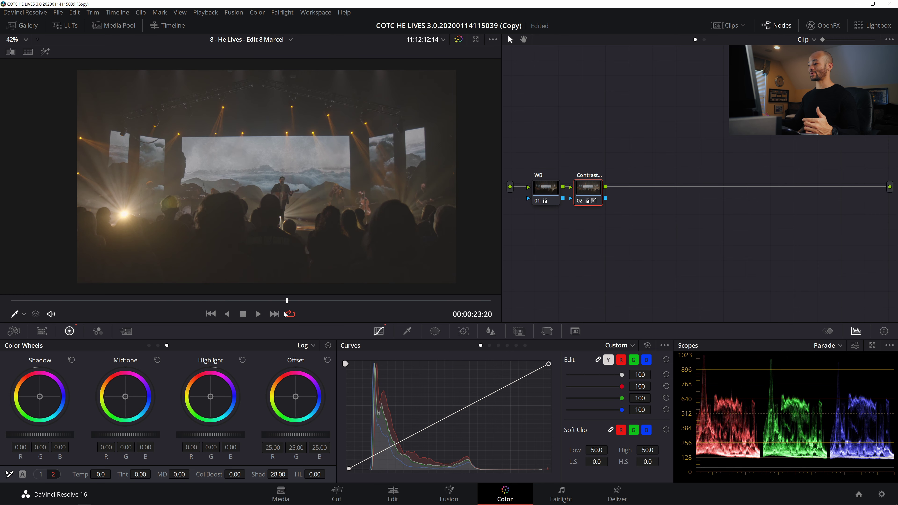
drag(550, 363, 550, 366)
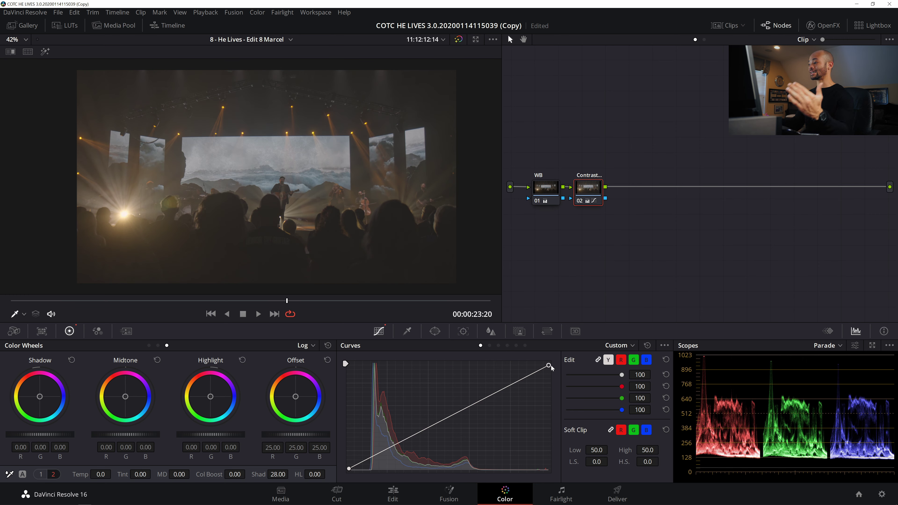
drag(551, 365, 552, 367)
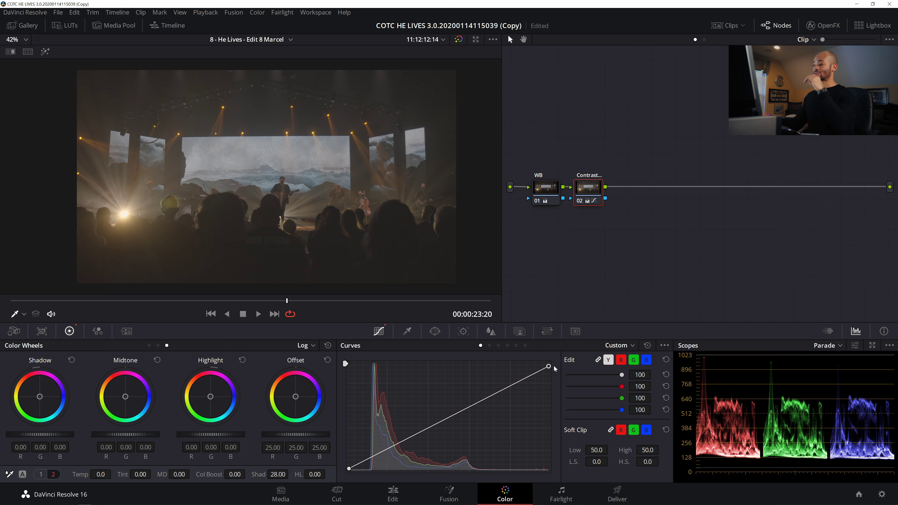
drag(551, 366, 551, 373)
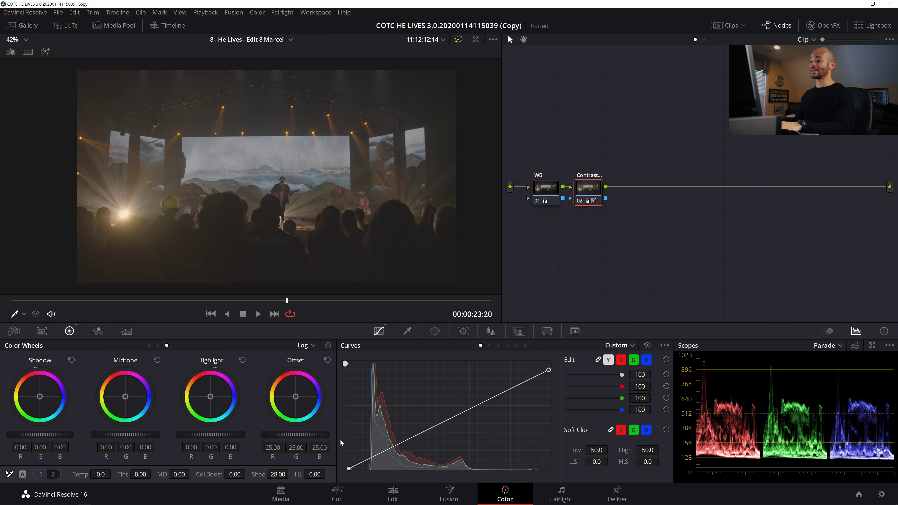
drag(315, 475, 299, 474)
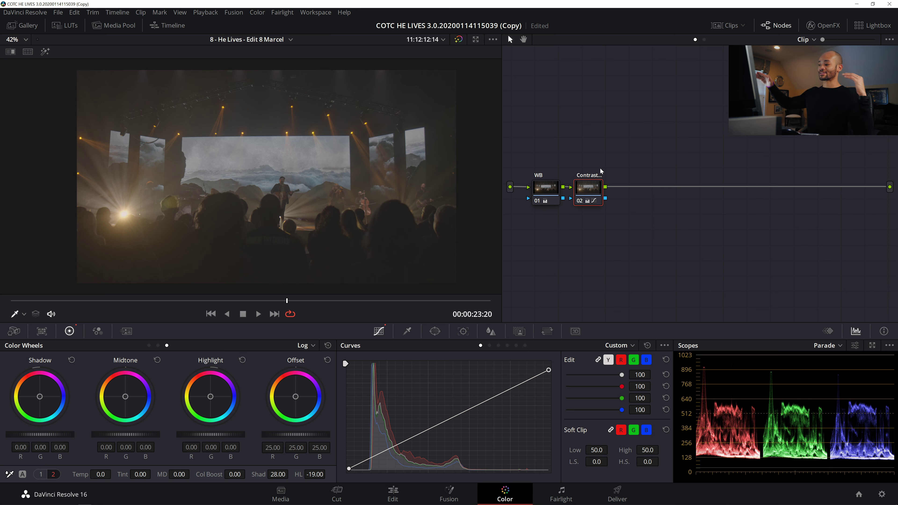
key(ctrl+d)
key(ctrl+d)
key(ctrl+d)
key(ctrl+d)
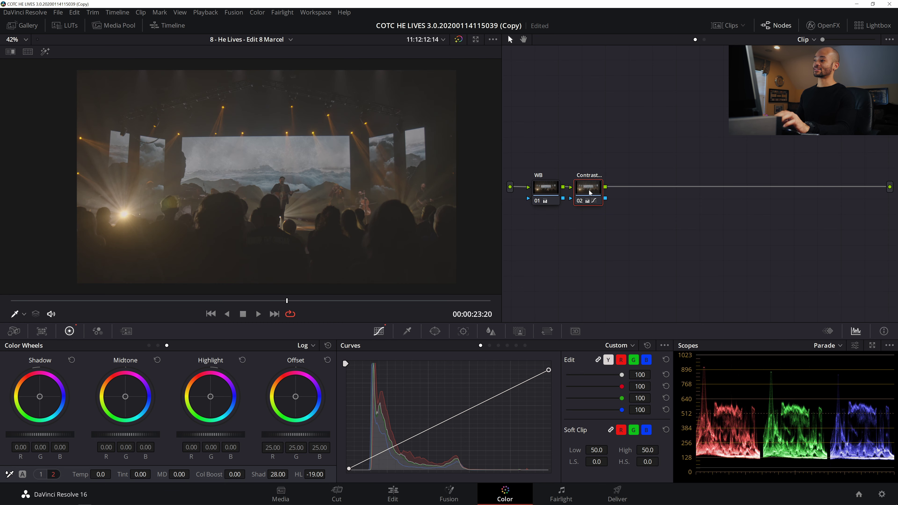
key(alt+s)
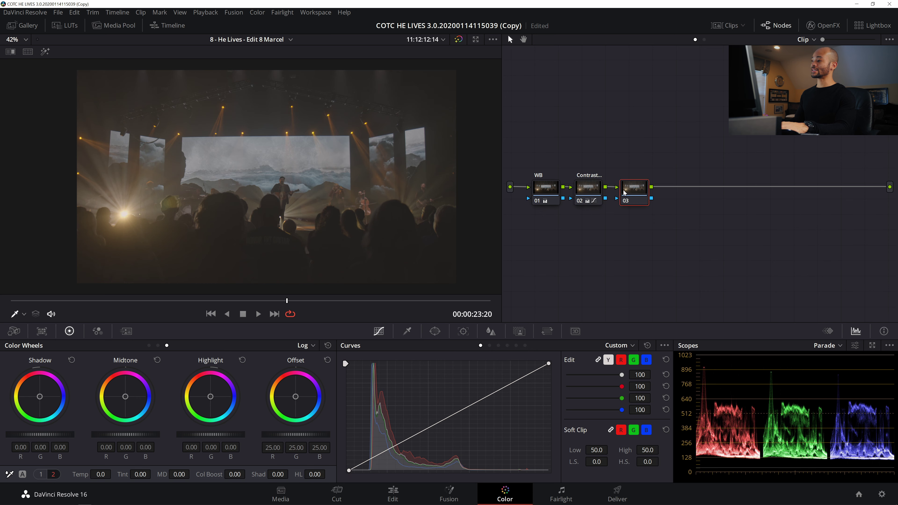
key(alt+s)
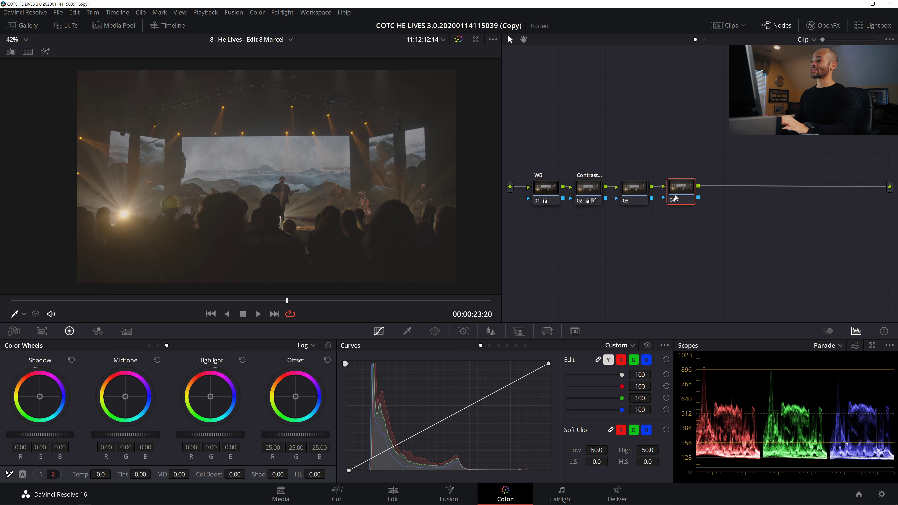
Tidy nodes 03 and 04 in the row and raise node 03's contrast to 1.400
drag(676, 199, 671, 196)
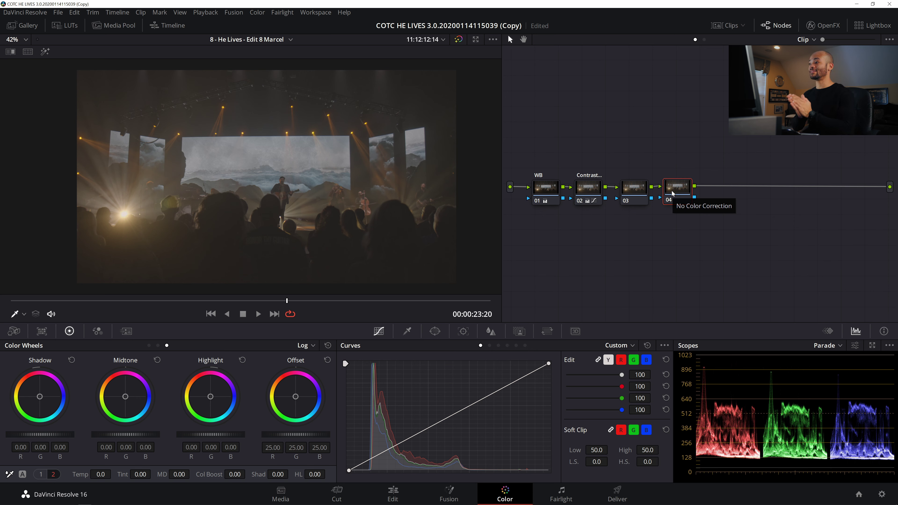
click(640, 193)
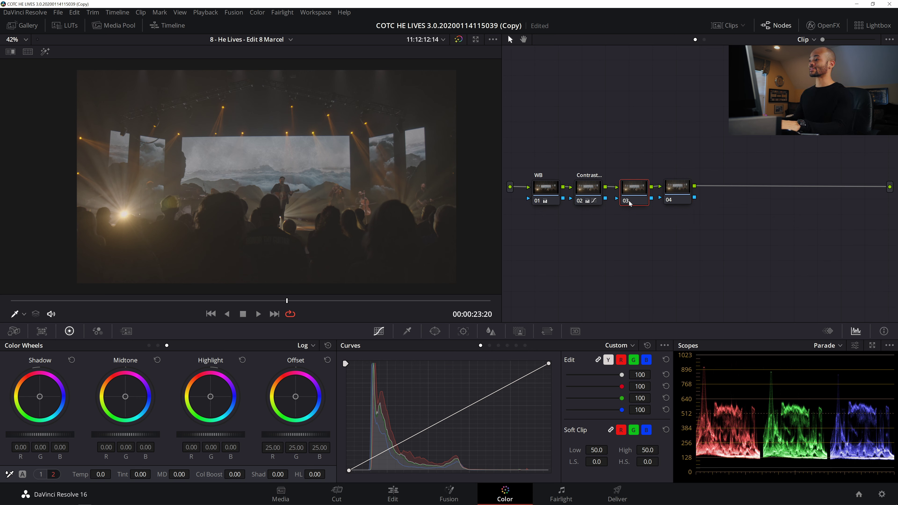
drag(630, 203, 633, 189)
click(40, 474)
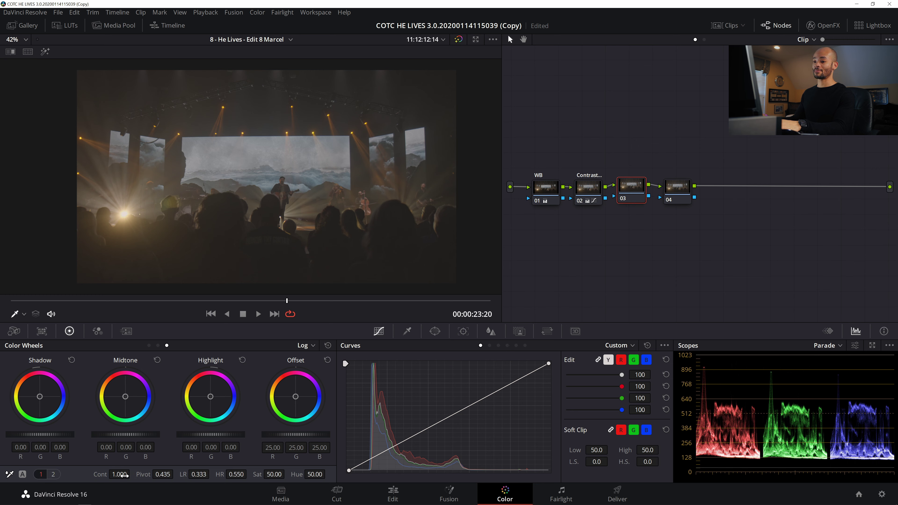
drag(119, 474, 134, 474)
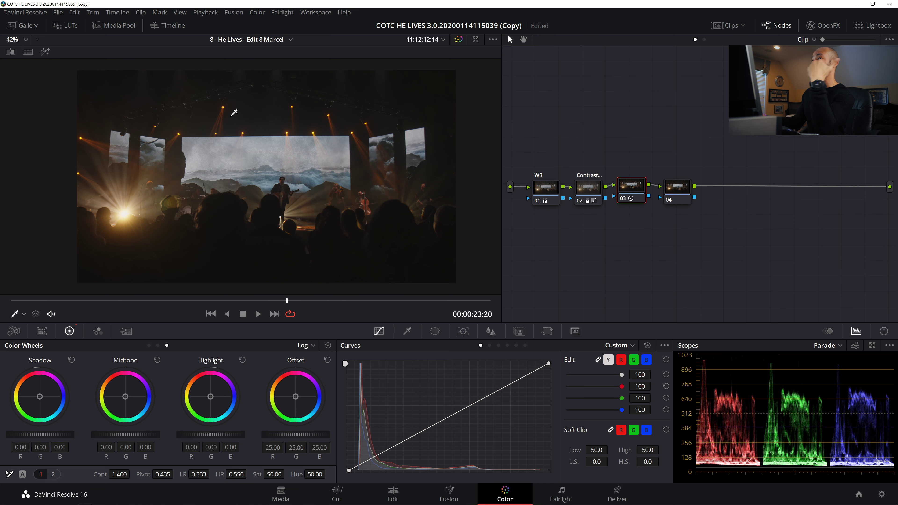
scroll(230, 110, up, 2)
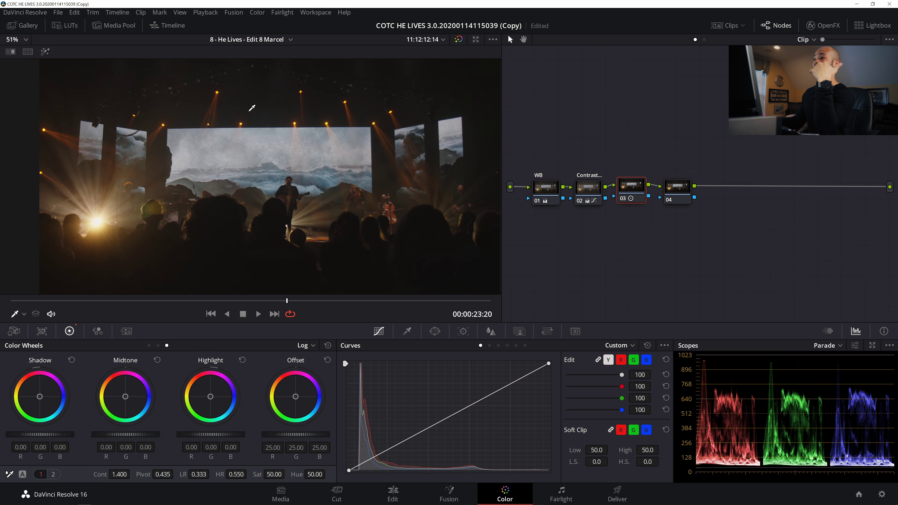
scroll(252, 107, down, 2)
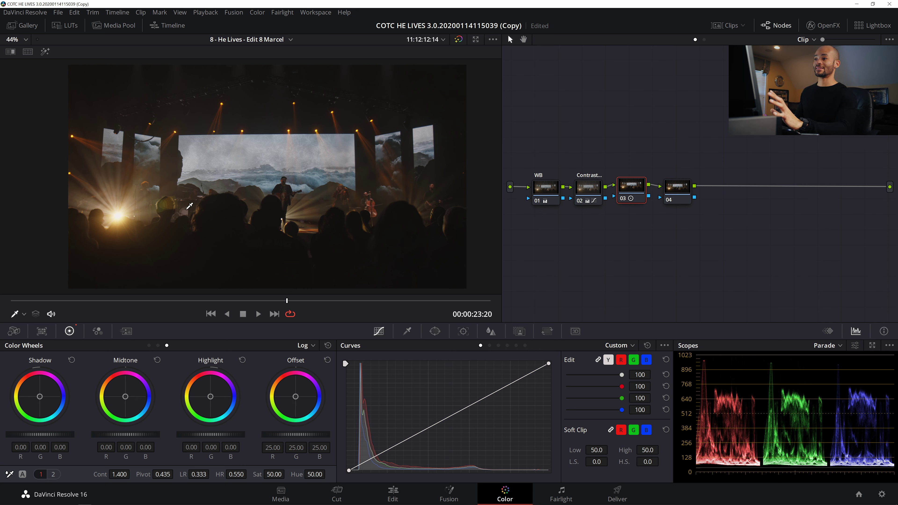
right_click(638, 193)
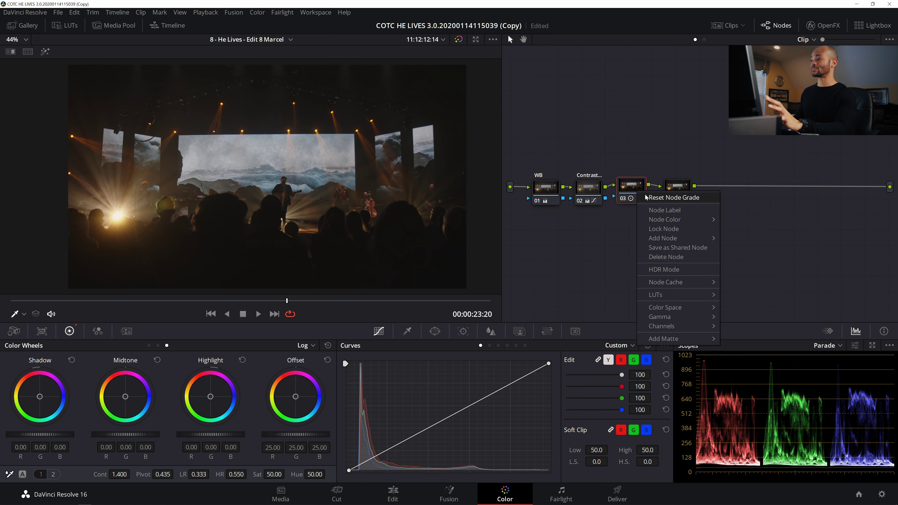
Reset node 03's grade so contrast returns to 1.000, then nudge node 04 into line
click(665, 198)
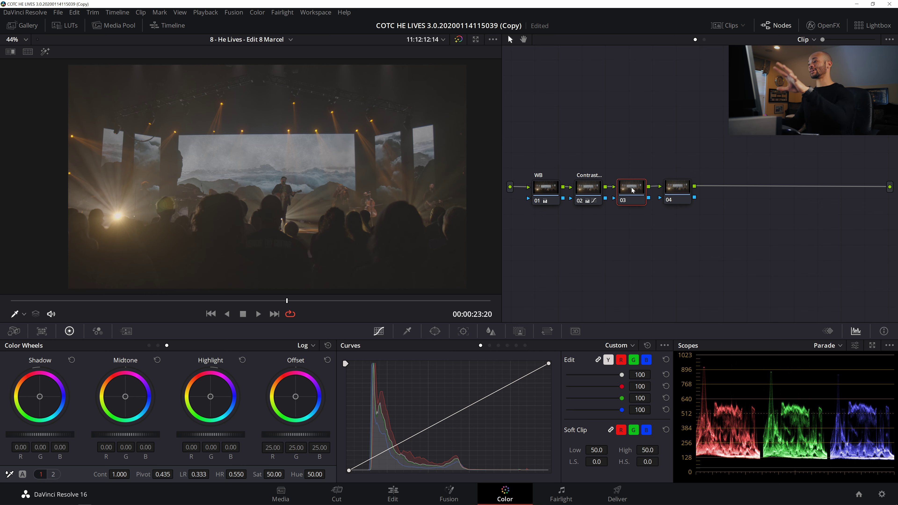
click(673, 197)
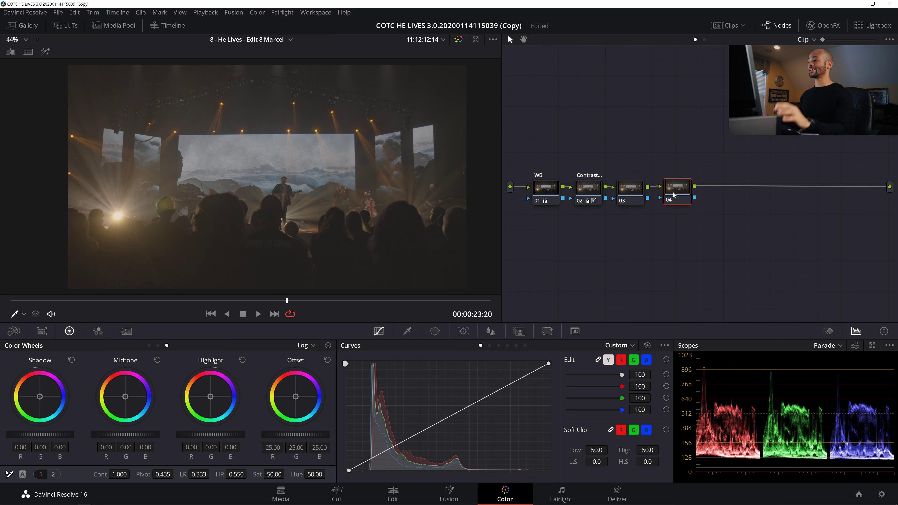
mouse_move(674, 193)
mouse_down()
mouse_move(626, 191)
mouse_move(680, 193)
mouse_up()
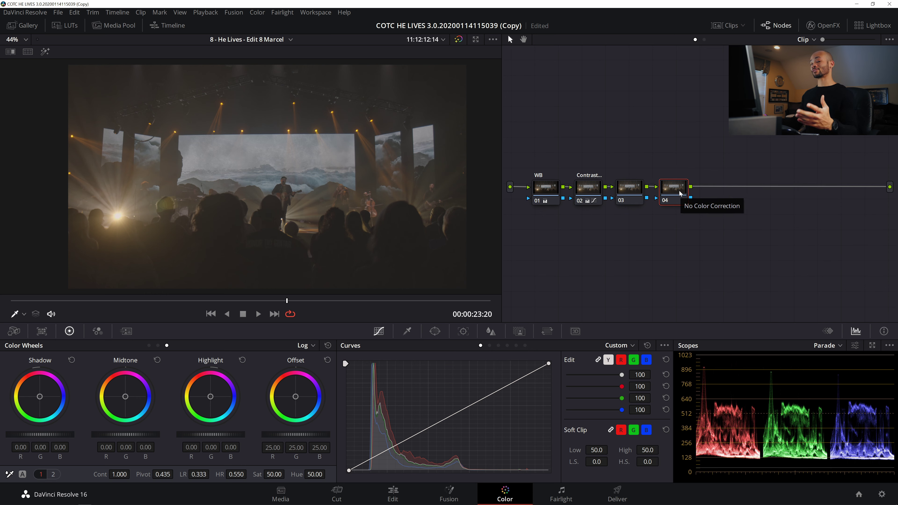
drag(680, 193, 682, 192)
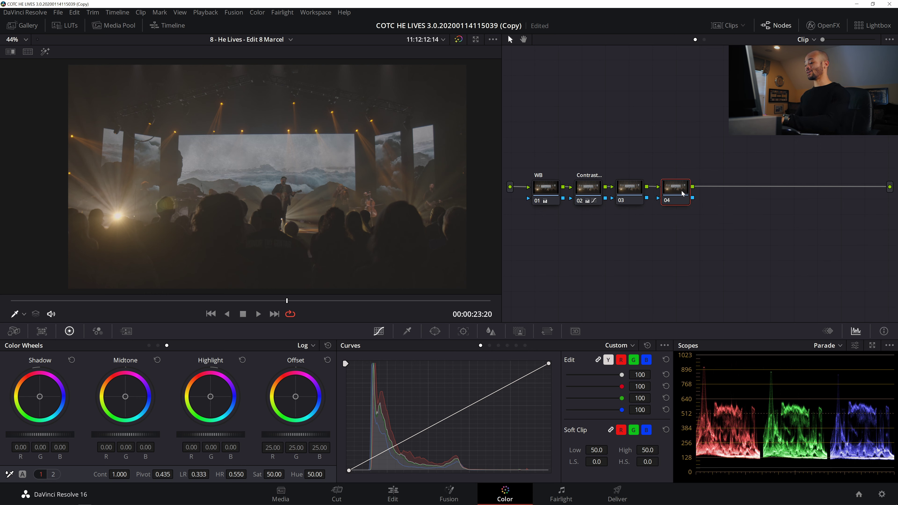
Add parallel node 06 beneath node 04 and set its RGB Mixer to Monochrome
key(alt+p)
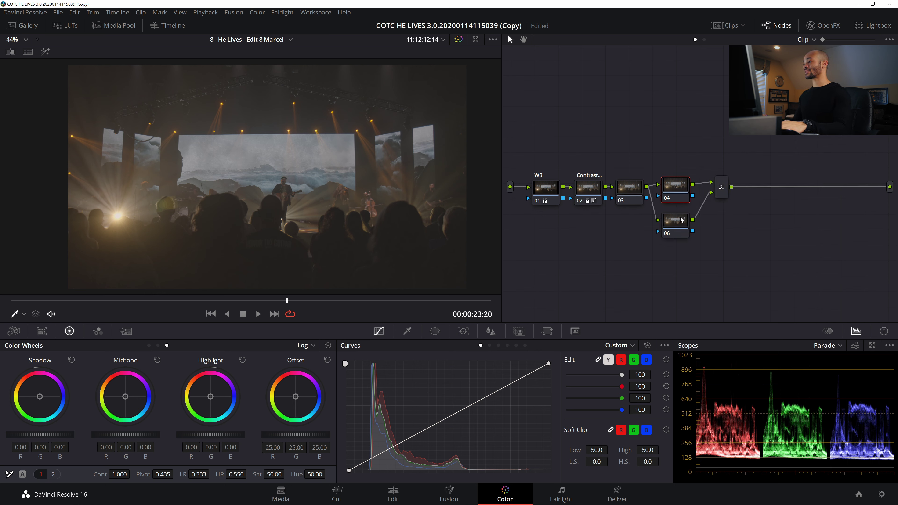
click(97, 331)
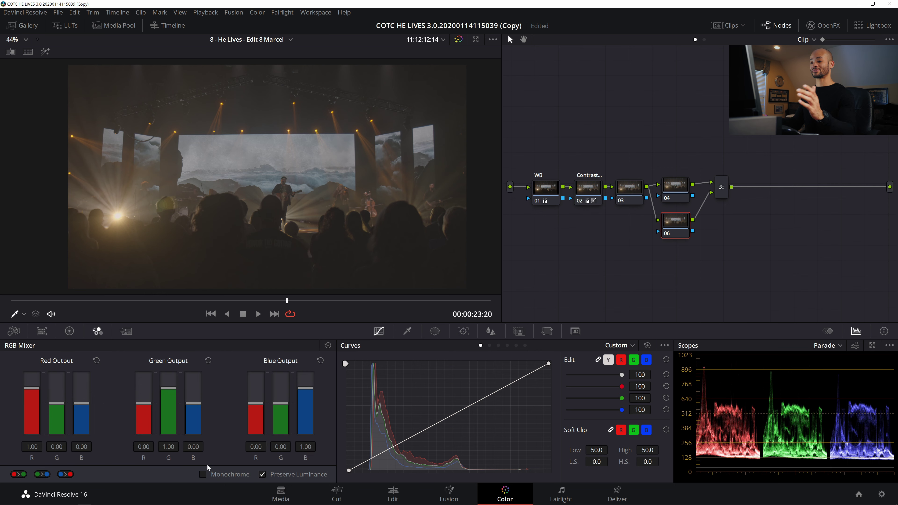
click(203, 475)
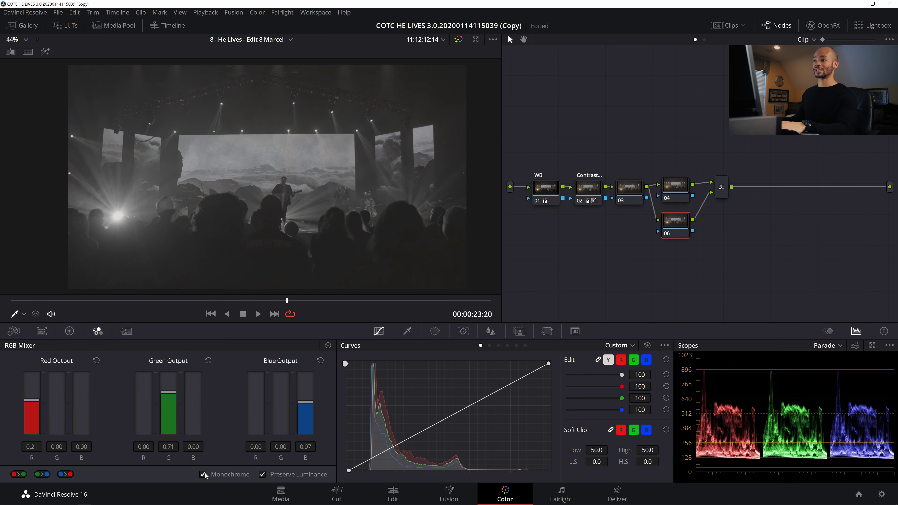
Set the Layer Mixer node's composite mode to Softlight
click(720, 192)
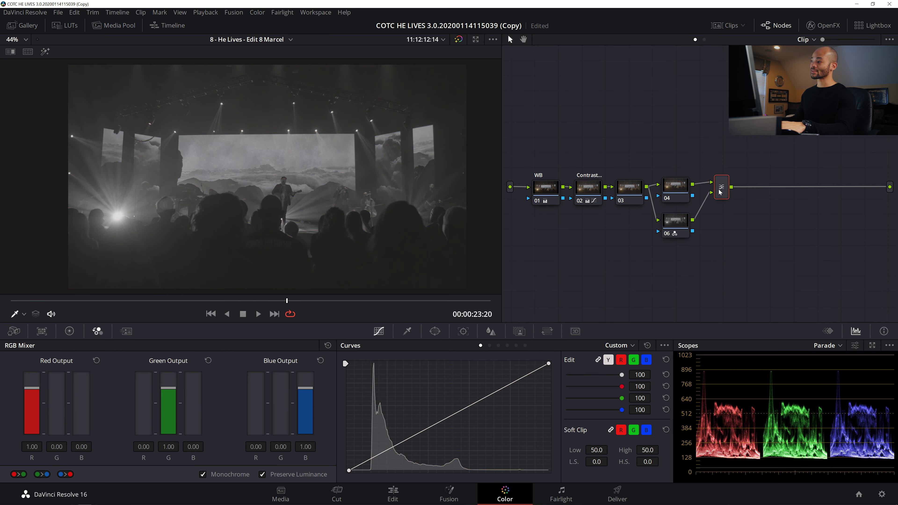
right_click(721, 192)
mouse_move(771, 252)
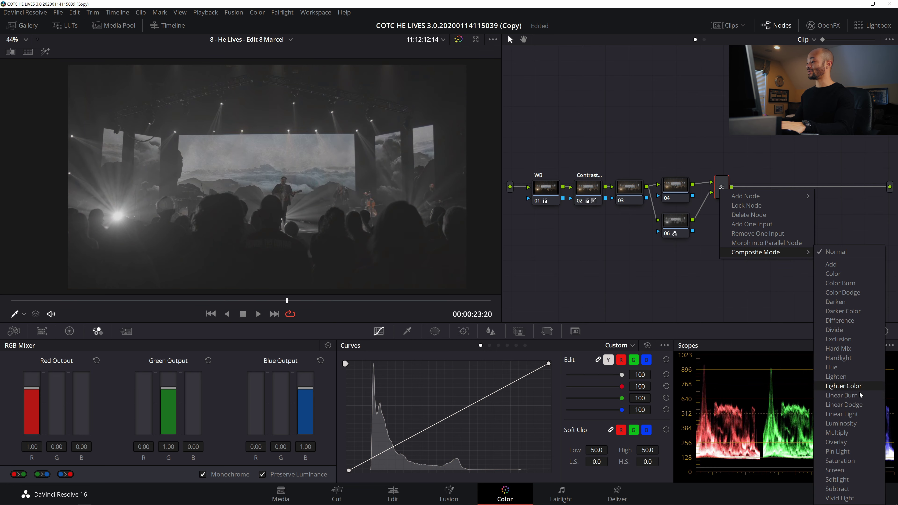
click(855, 481)
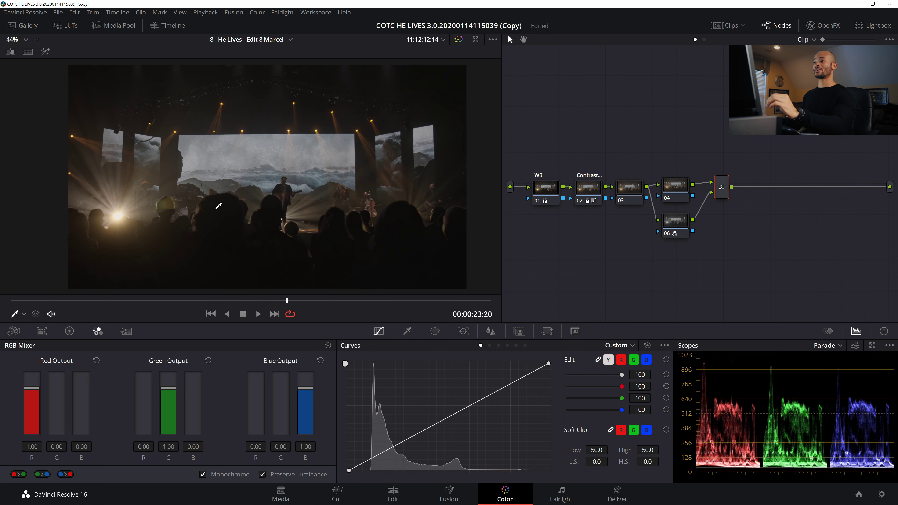
Toggle nodes 04 and 06 off and on to compare the image with and without the layer
scroll(272, 211, up, 6)
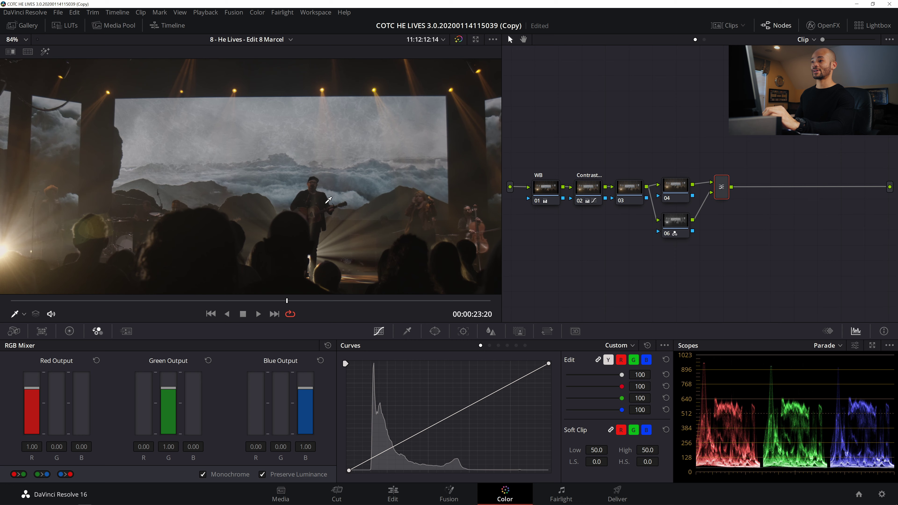
scroll(333, 192, down, 6)
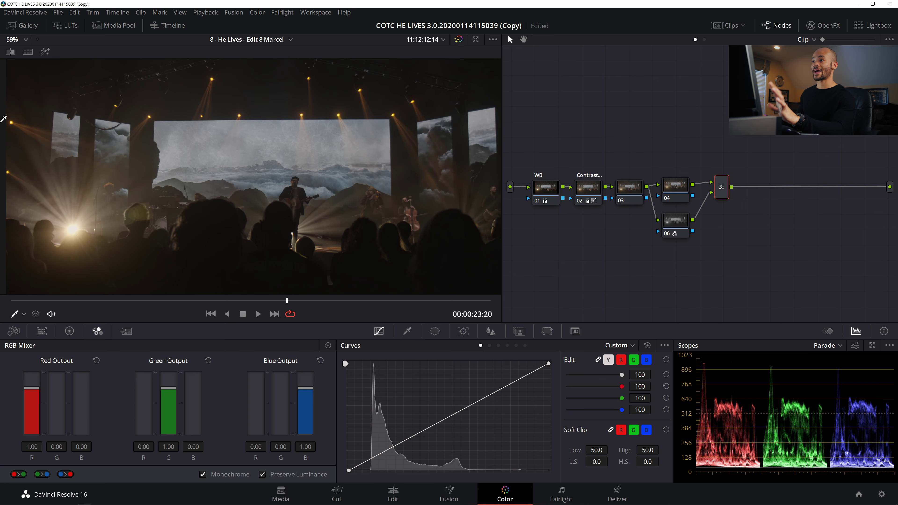
scroll(402, 180, down, 1)
drag(737, 161, 661, 254)
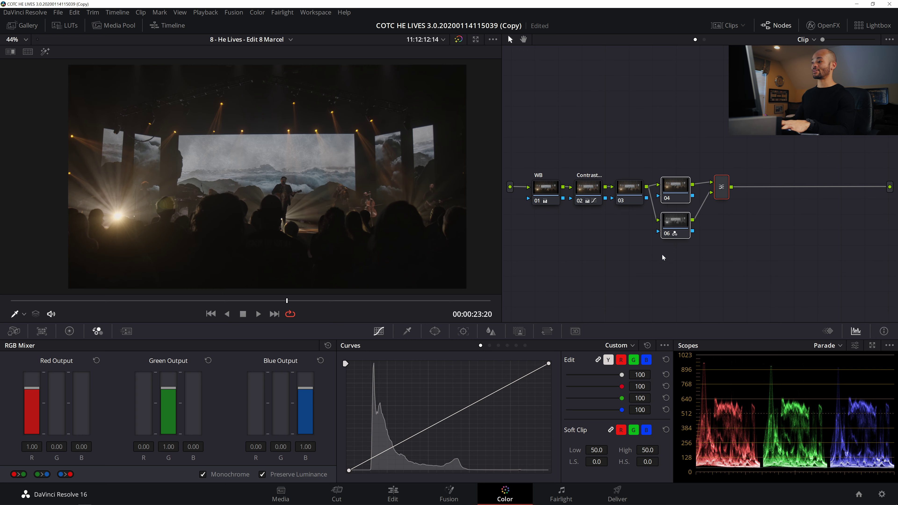
key(ctrl+d)
key(ctrl+d)
key(ctrl+d)
key(ctrl+d)
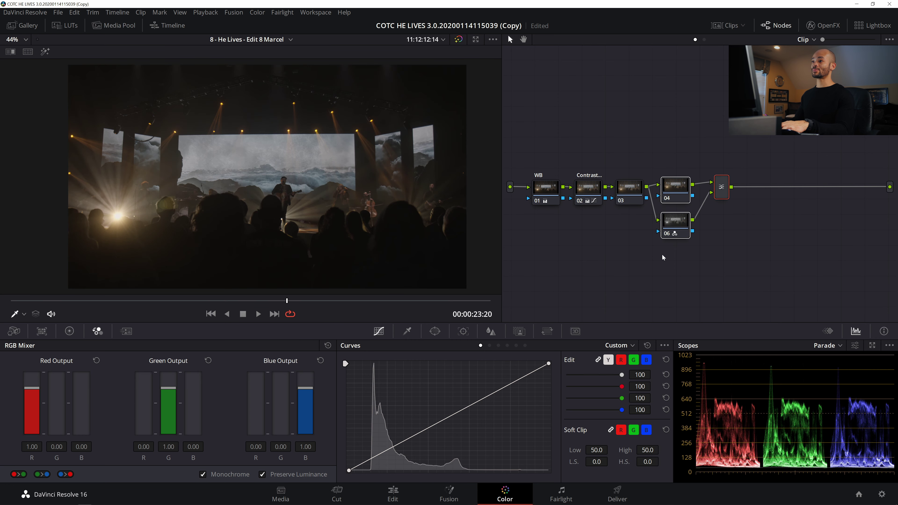
key(ctrl+d)
key(ctrl+d)
key(ctrl+d)
key(ctrl+d)
key(ctrl+d)
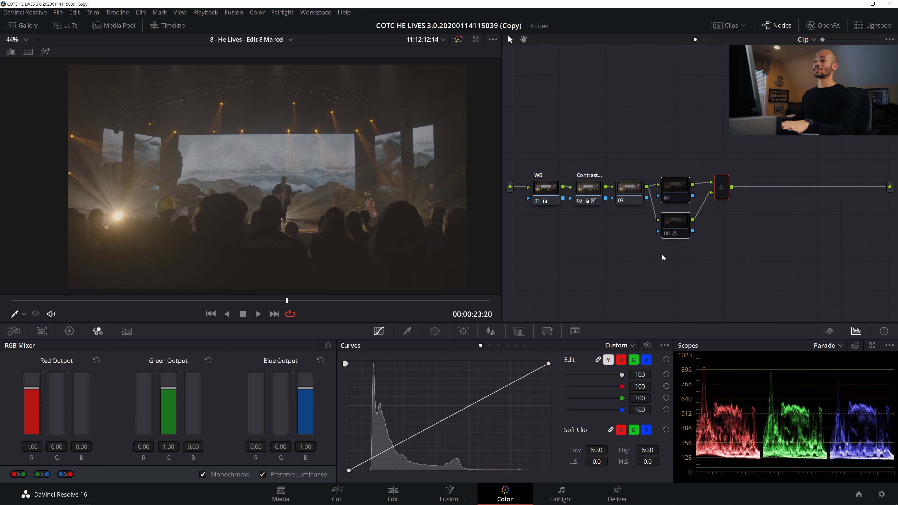
click(662, 254)
key(ctrl+d)
key(ctrl+d)
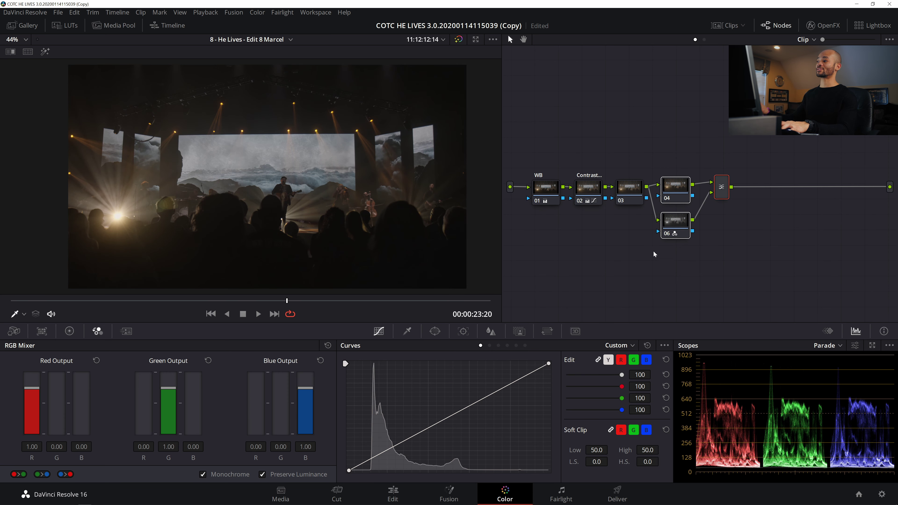
drag(680, 191, 682, 188)
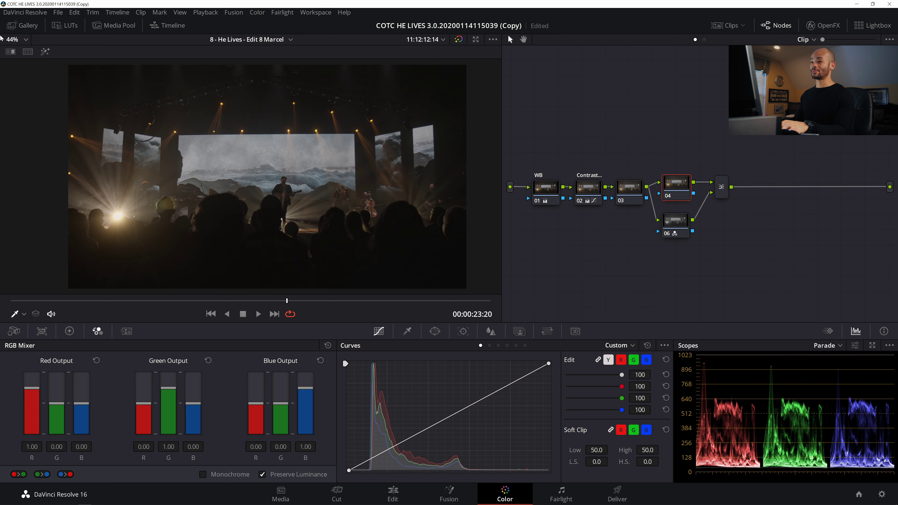
key(ctrl+d)
key(ctrl+d)
On node 06, drag an upper-midtone point on the luma curve up and left for a soft shoulder
click(673, 226)
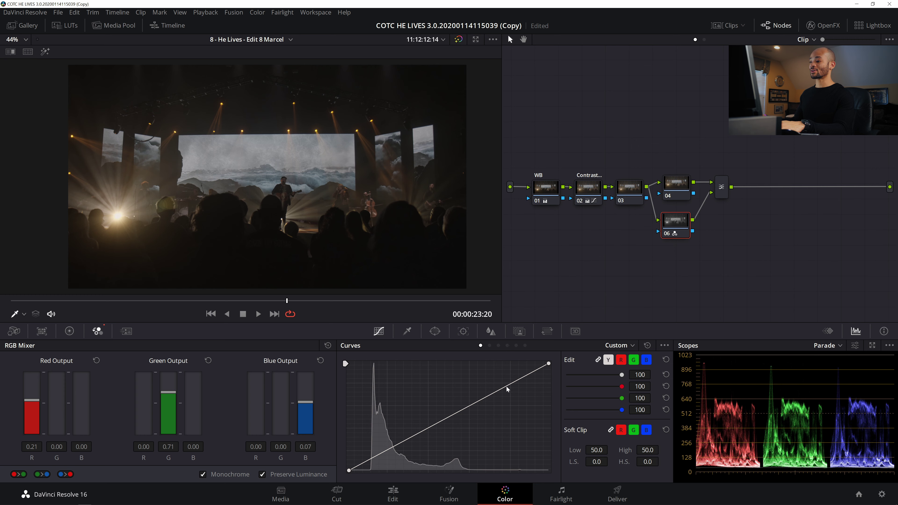
mouse_move(498, 389)
mouse_down()
mouse_move(496, 376)
mouse_move(487, 378)
mouse_up()
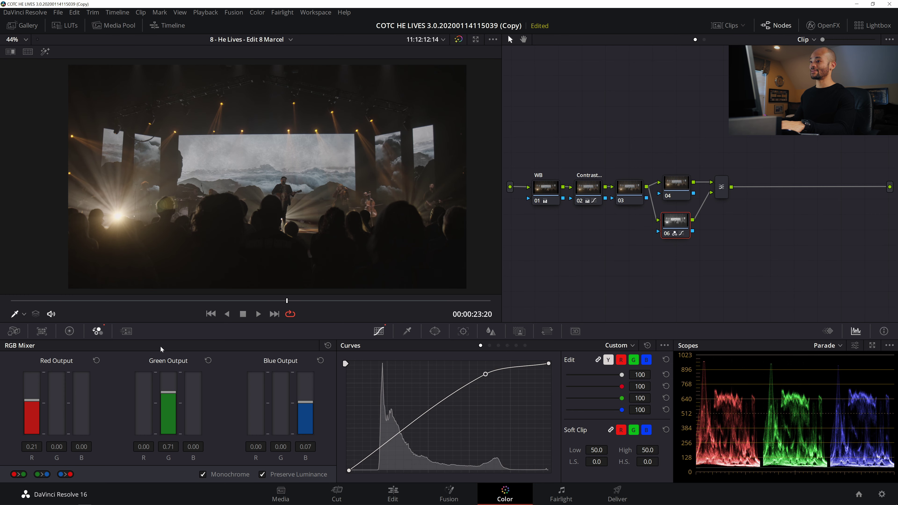
click(70, 332)
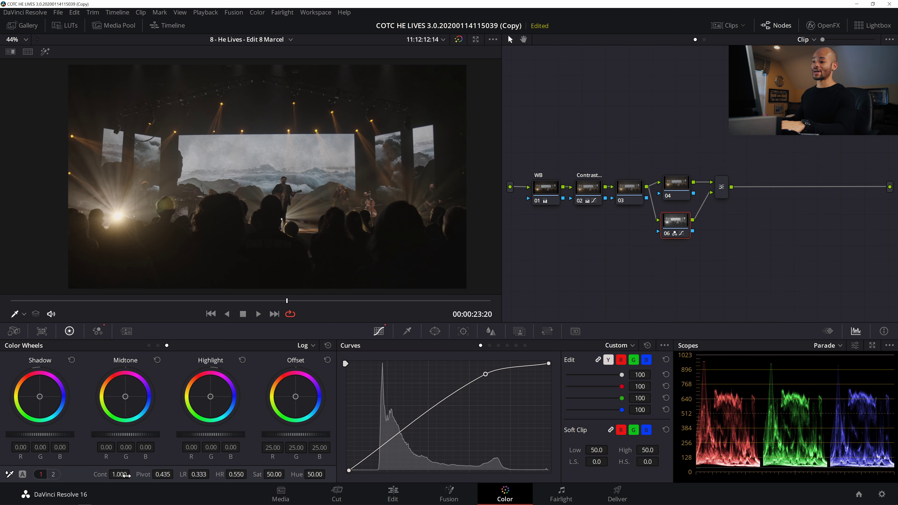
Raise node 06's Shadows to 78.50 on the second adjustment page, then nudge node 04 right
click(53, 474)
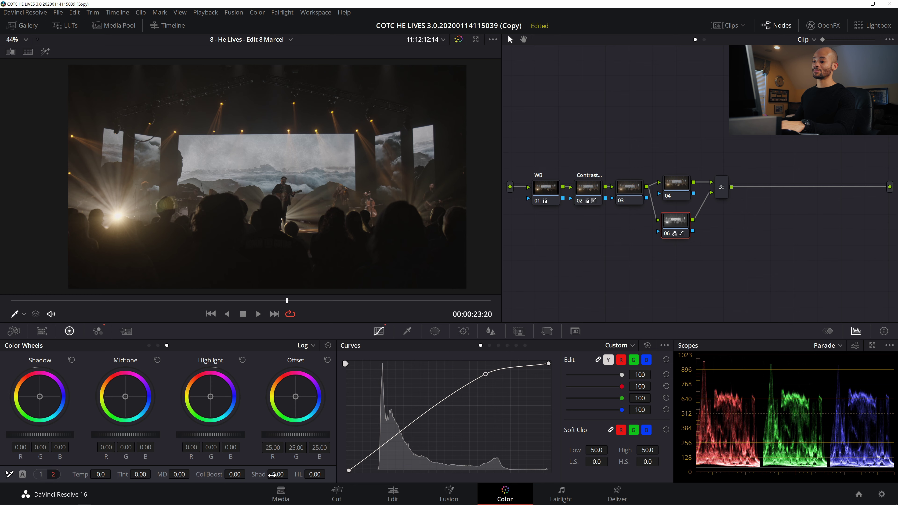
drag(291, 474, 291, 474)
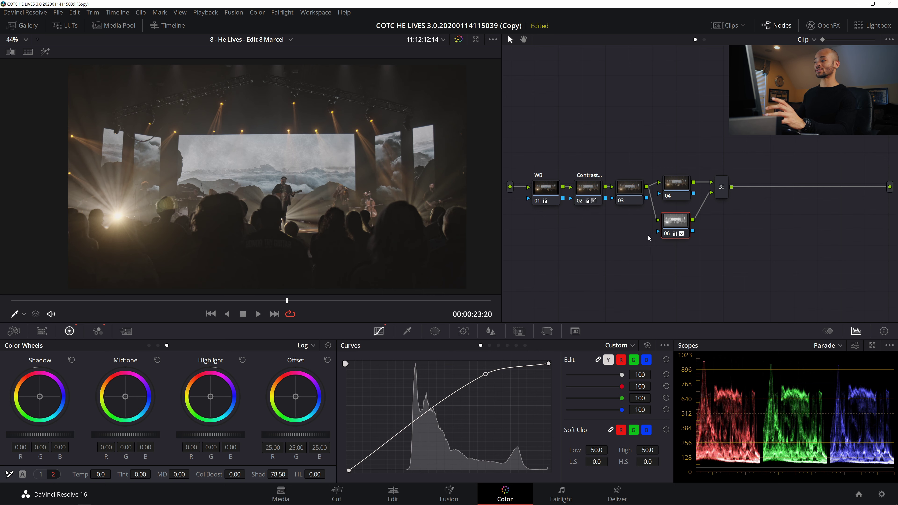
click(677, 181)
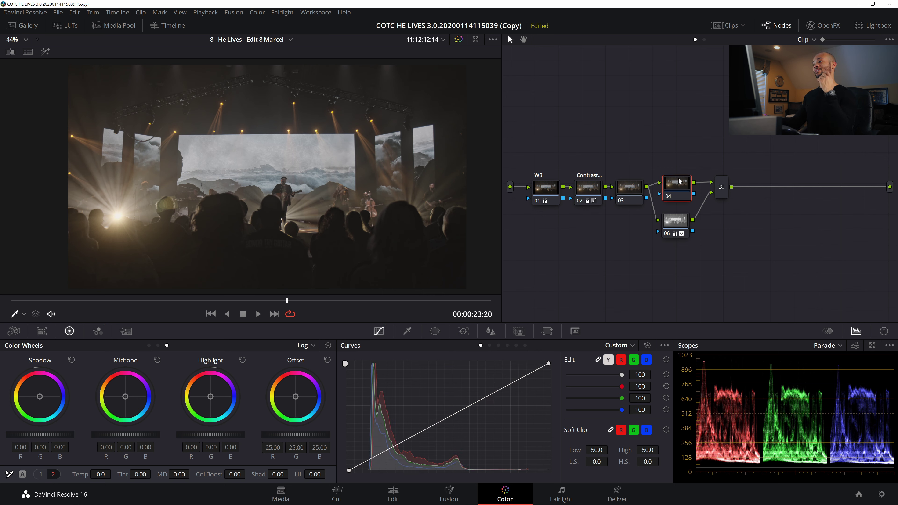
drag(677, 181, 679, 180)
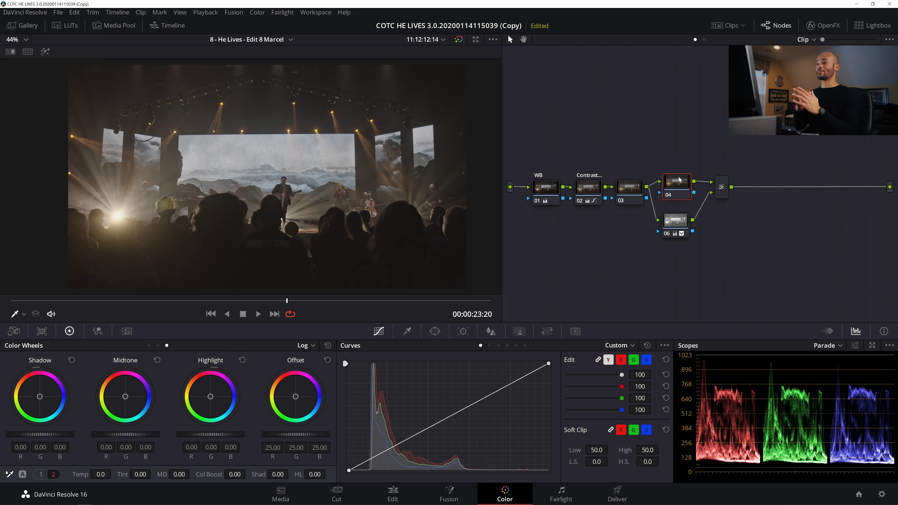
Switch between nodes 06 and 04 to review their settings, ending with node 06 selected
click(676, 222)
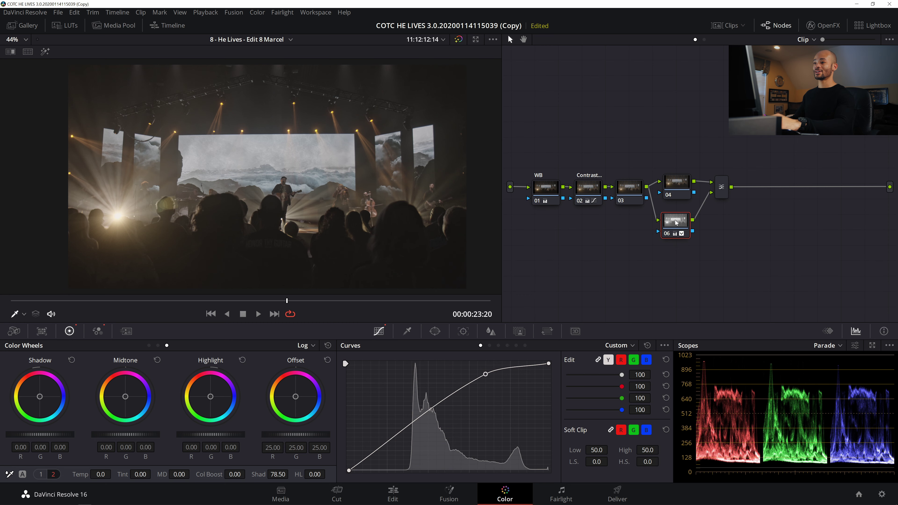
drag(680, 188, 682, 187)
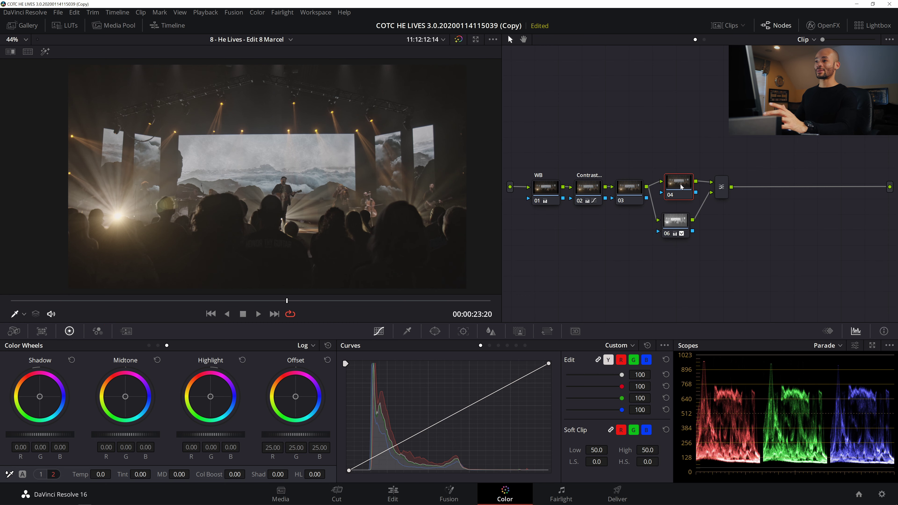
scroll(399, 101, up, 5)
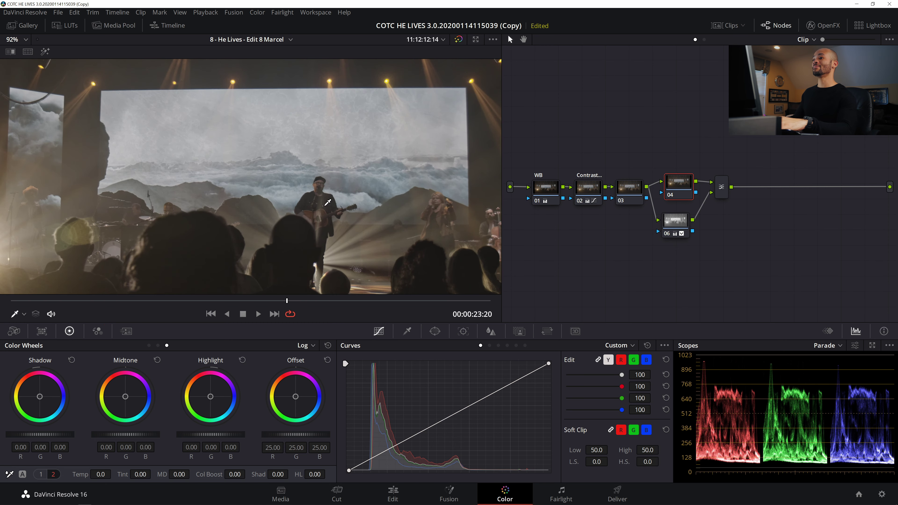
scroll(301, 204, down, 2)
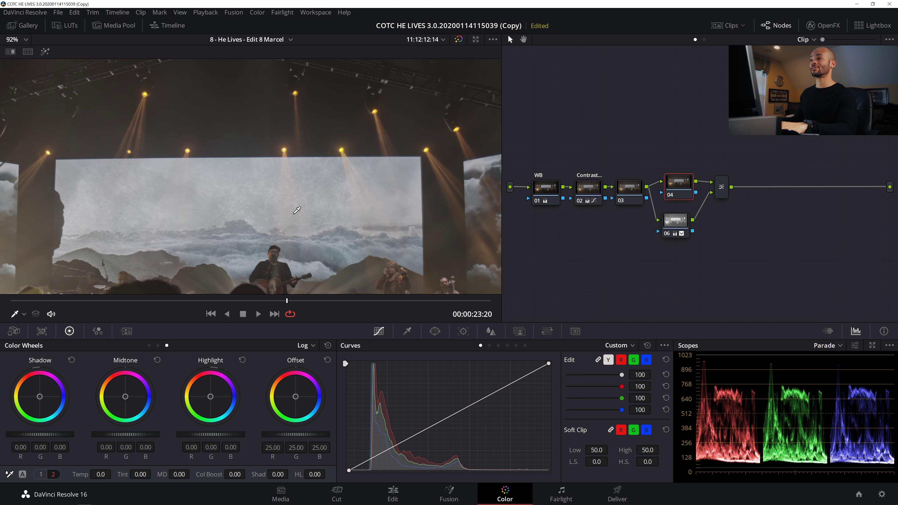
scroll(301, 204, down, 4)
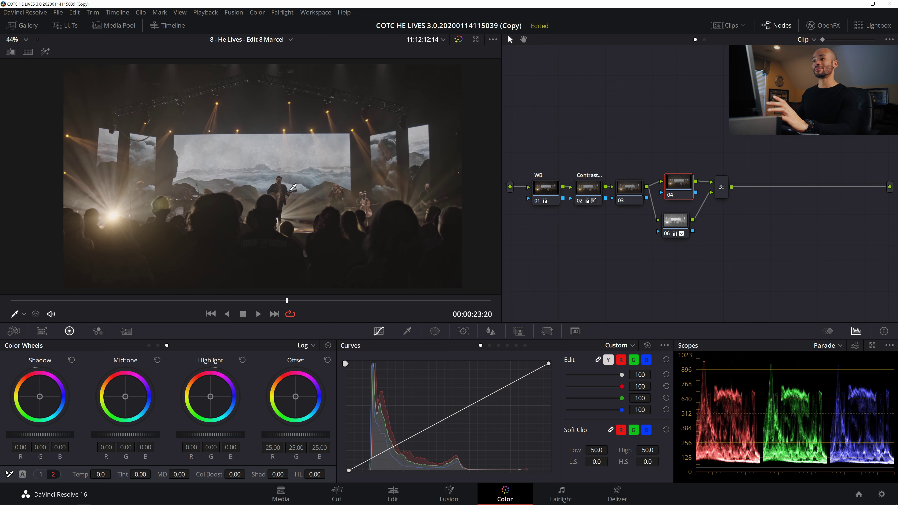
scroll(293, 187, down, 1)
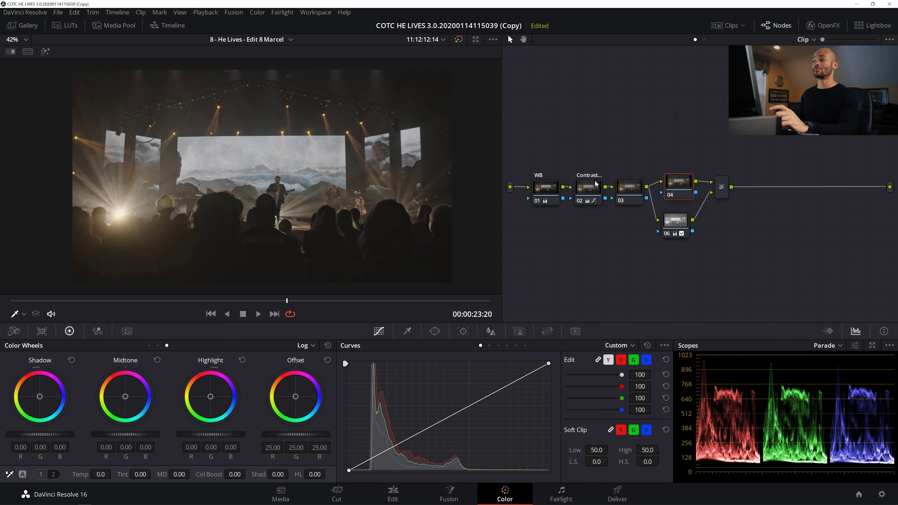
click(676, 232)
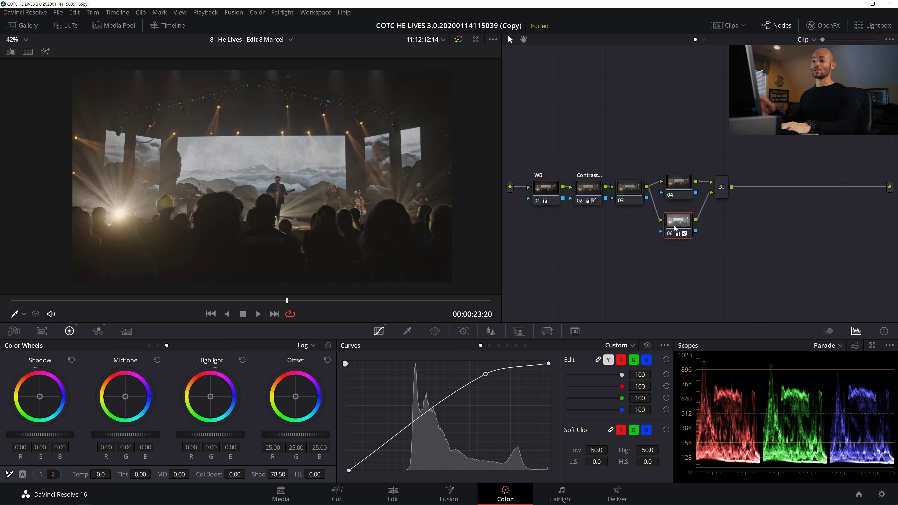
key(ctrl+d)
key(ctrl+d)
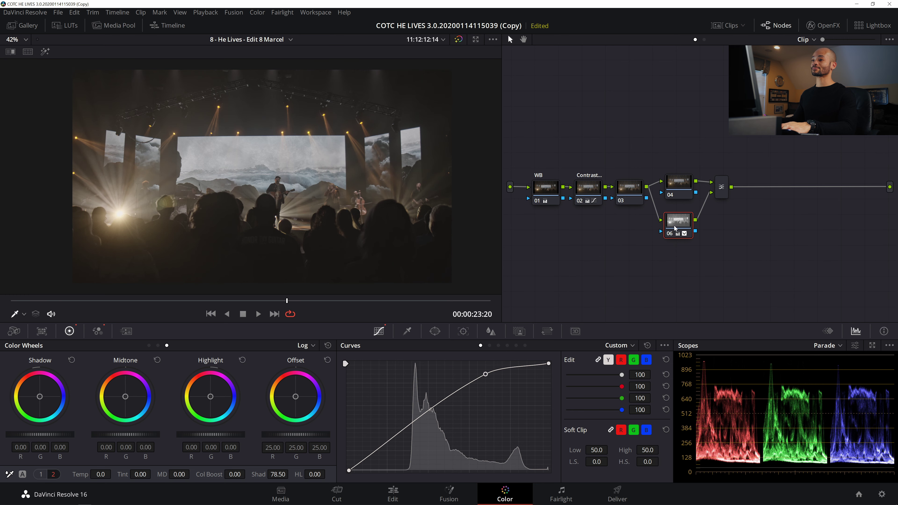
click(681, 193)
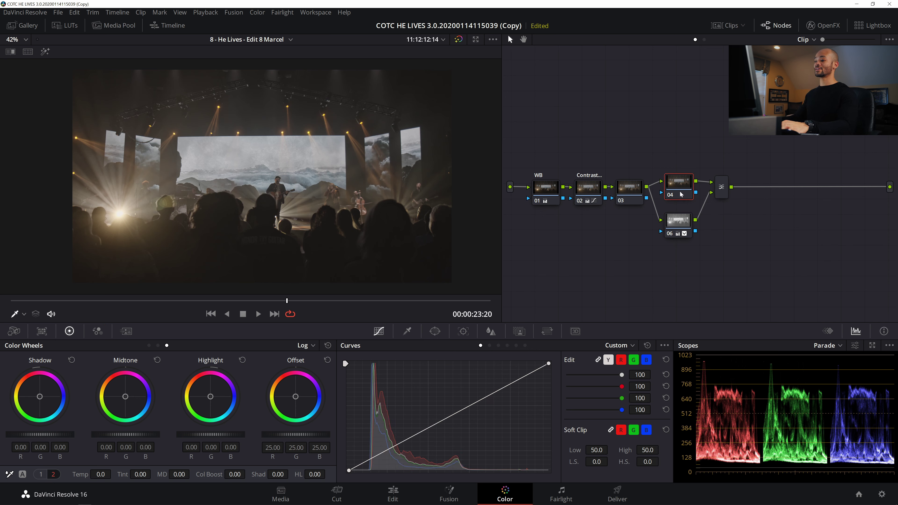
click(679, 227)
drag(674, 150, 764, 254)
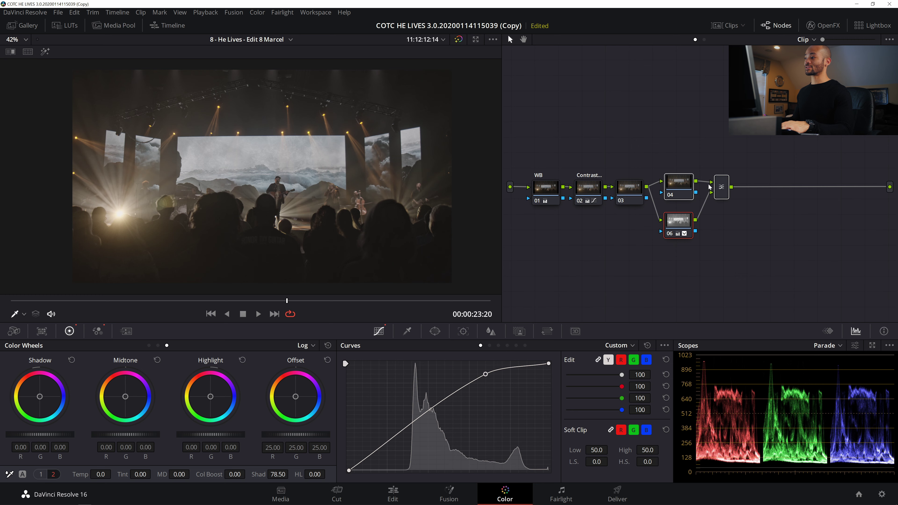
key(ctrl+d)
key(ctrl+d)
key(ctrl+d)
key(ctrl+d)
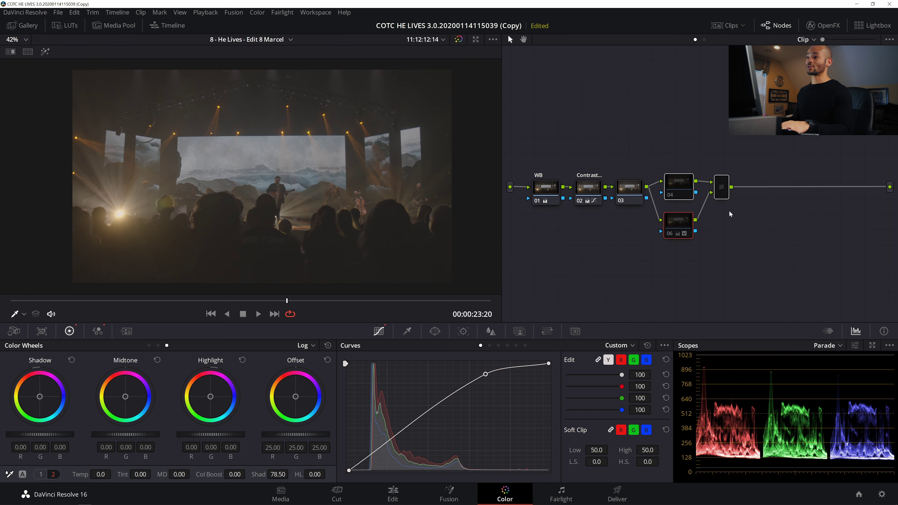
key(ctrl+d)
key(ctrl+d)
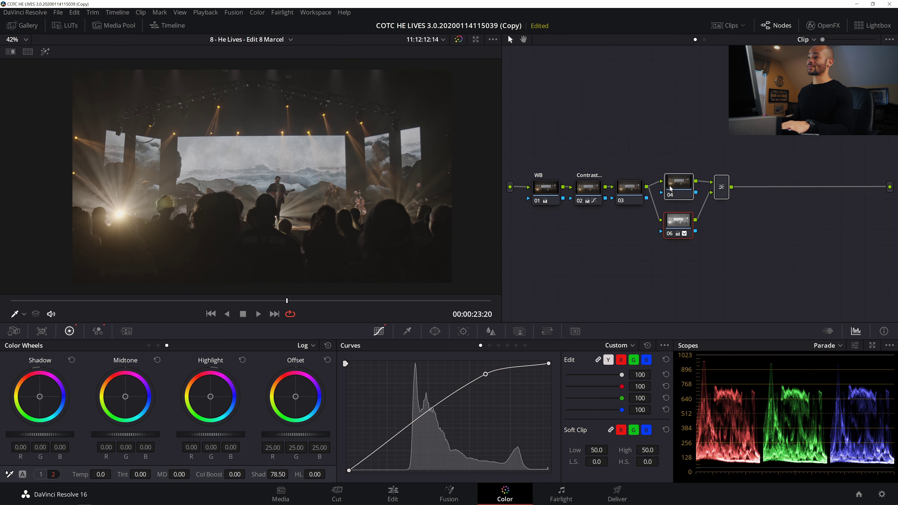
click(639, 197)
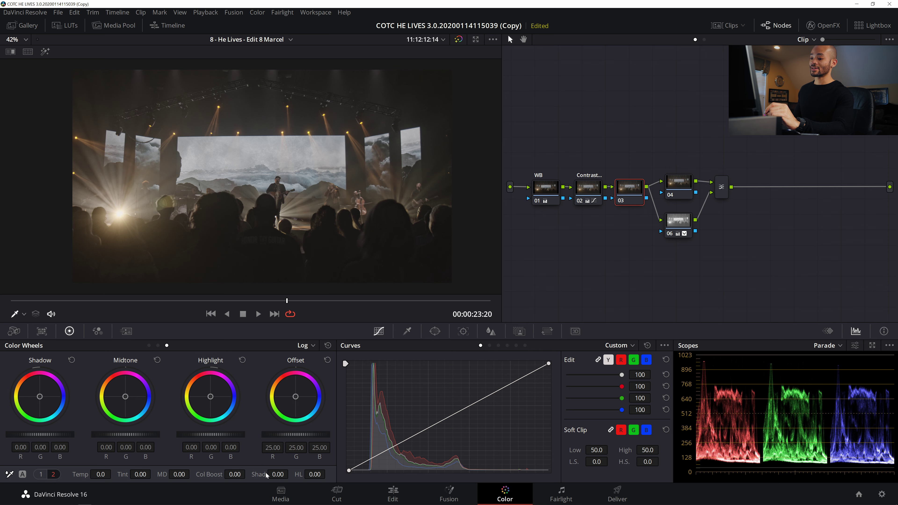
Scroll node 03's Sat value up from 52.80 to 79.80 on the first primaries page
scroll(279, 473, up, 1)
scroll(287, 474, up, 5)
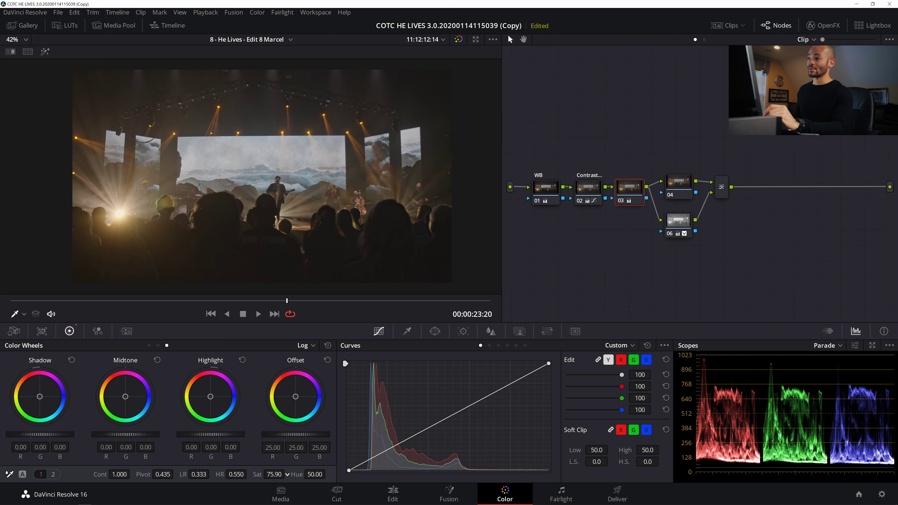
scroll(287, 474, down, 1)
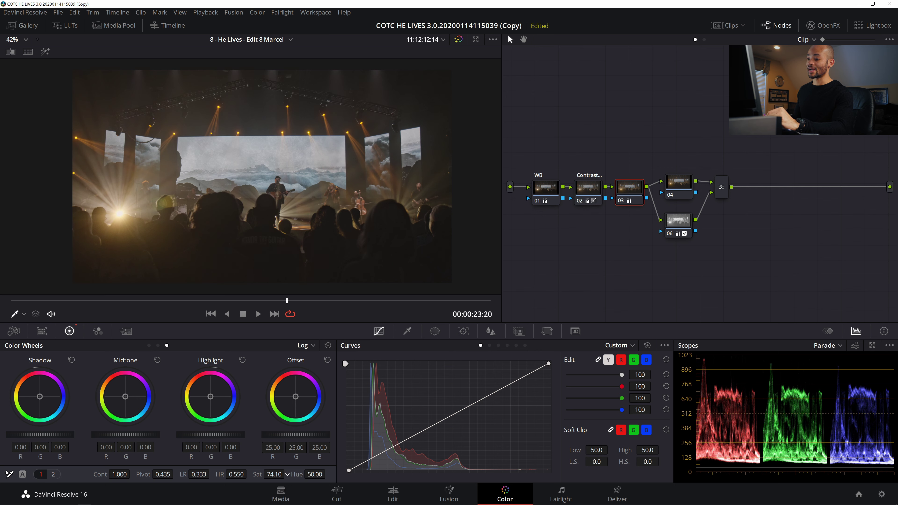
scroll(287, 473, up, 1)
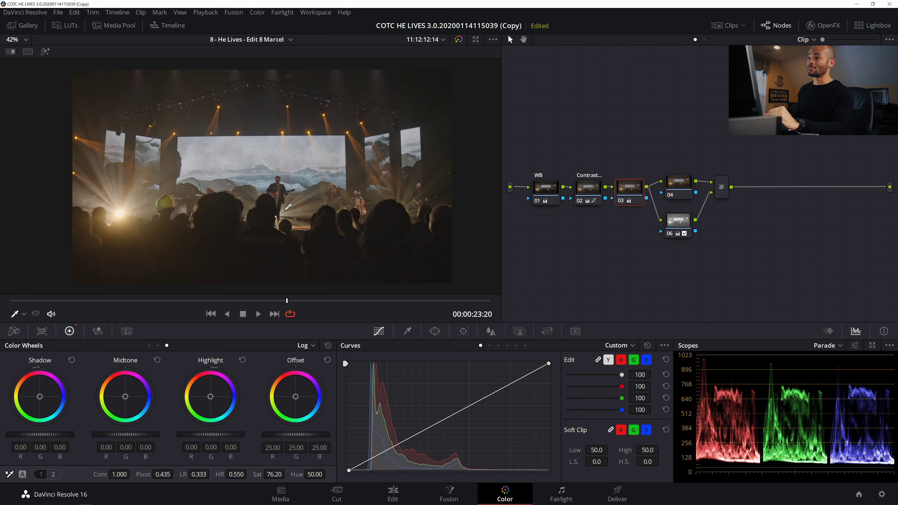
scroll(253, 189, up, 5)
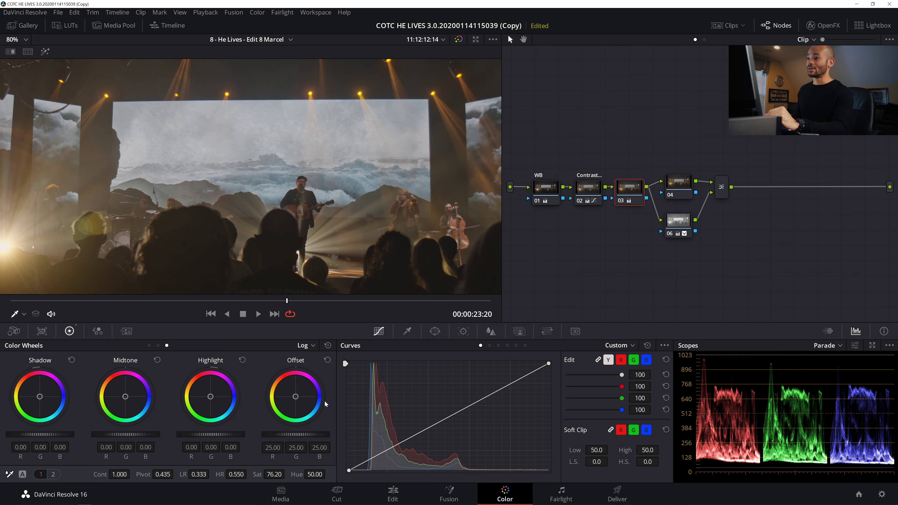
scroll(287, 474, up, 10)
scroll(287, 474, up, 6)
scroll(287, 475, up, 1)
scroll(299, 188, down, 4)
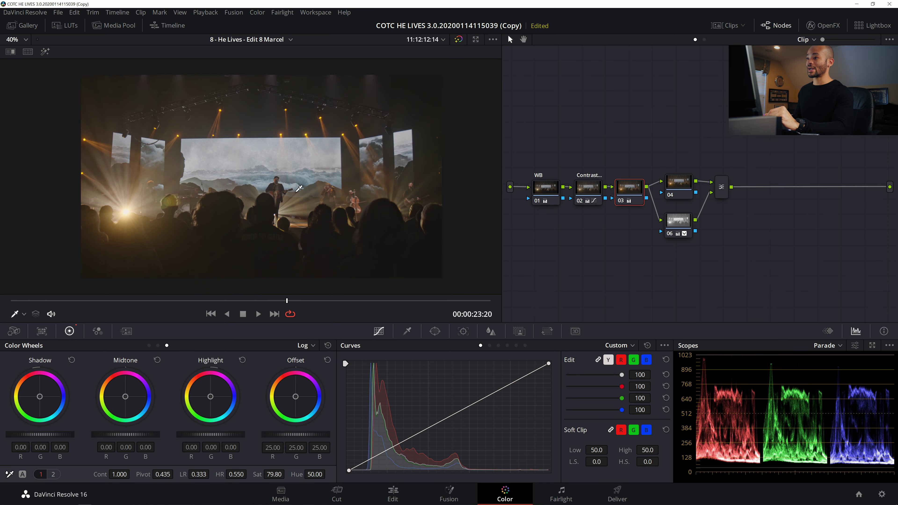
click(435, 331)
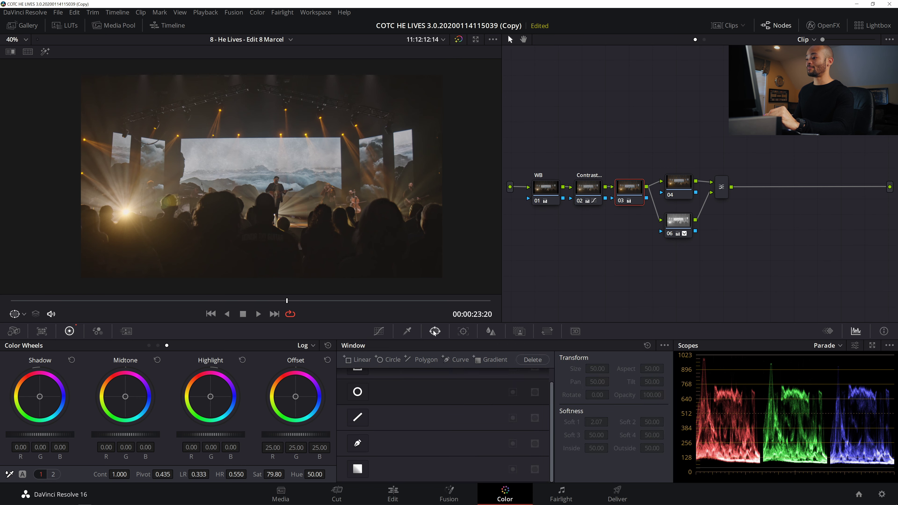
Add a circular window to node 03 as a wide ellipse with softness 5.23 and size 39.40
click(358, 392)
drag(317, 177, 410, 181)
drag(356, 167, 354, 192)
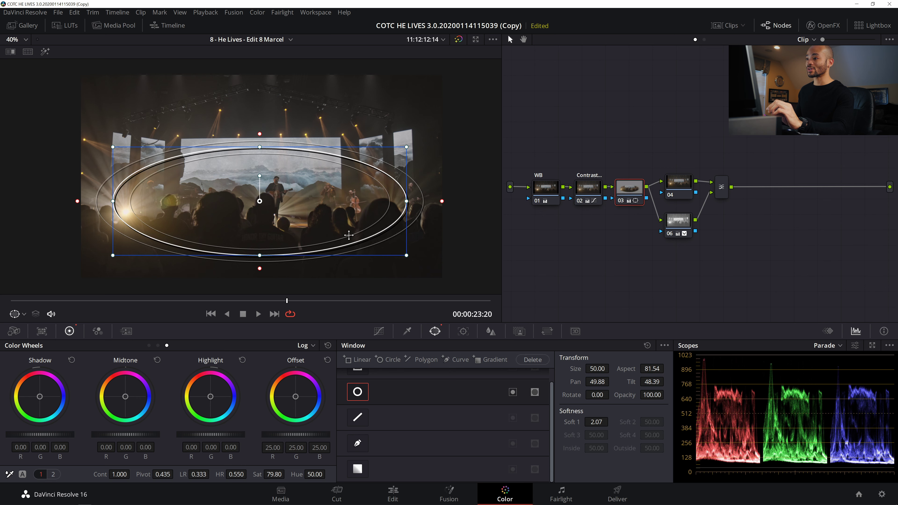
drag(596, 422, 611, 422)
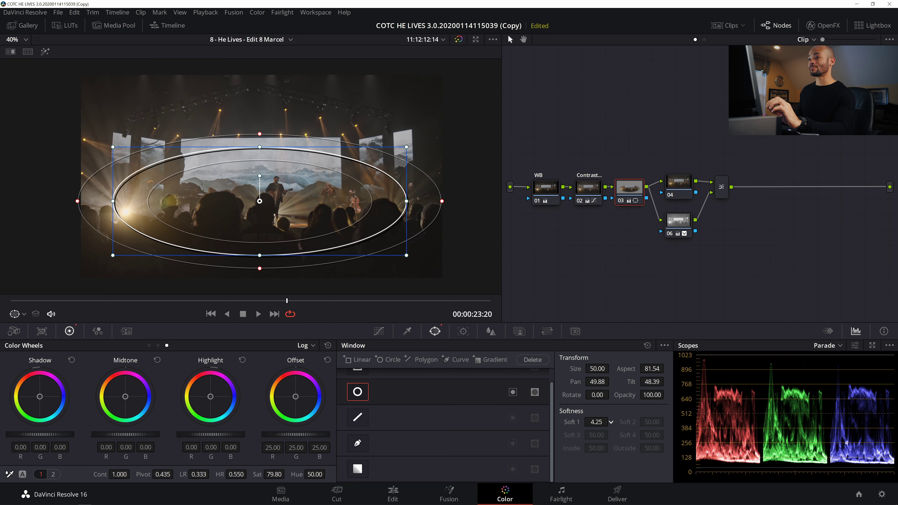
drag(260, 147, 281, 157)
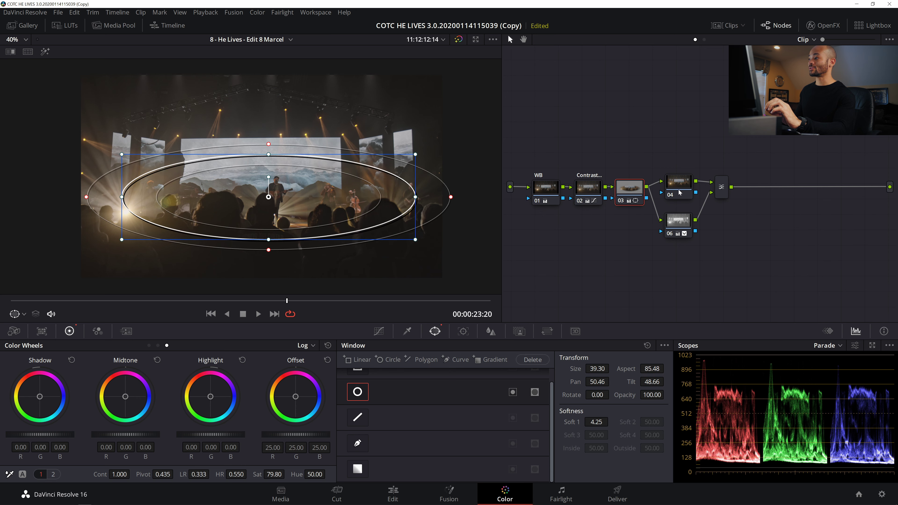
drag(593, 422, 595, 422)
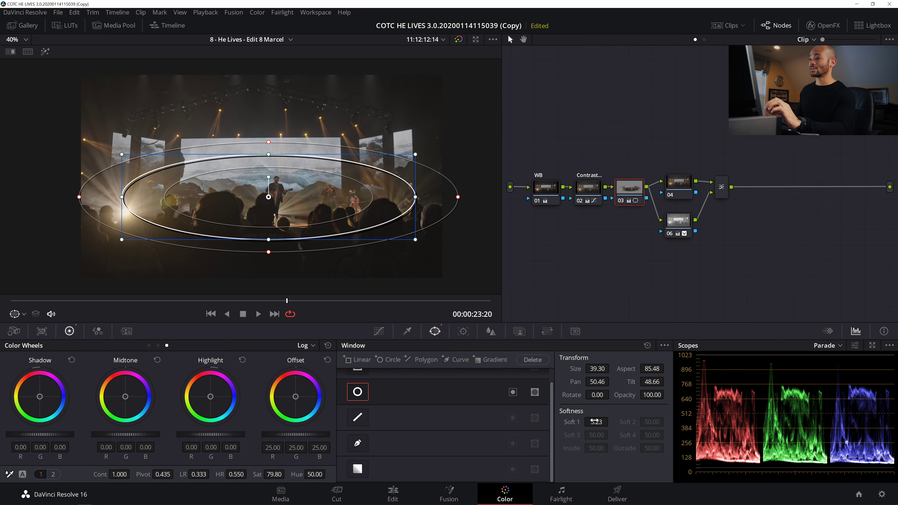
drag(597, 368, 612, 368)
click(677, 179)
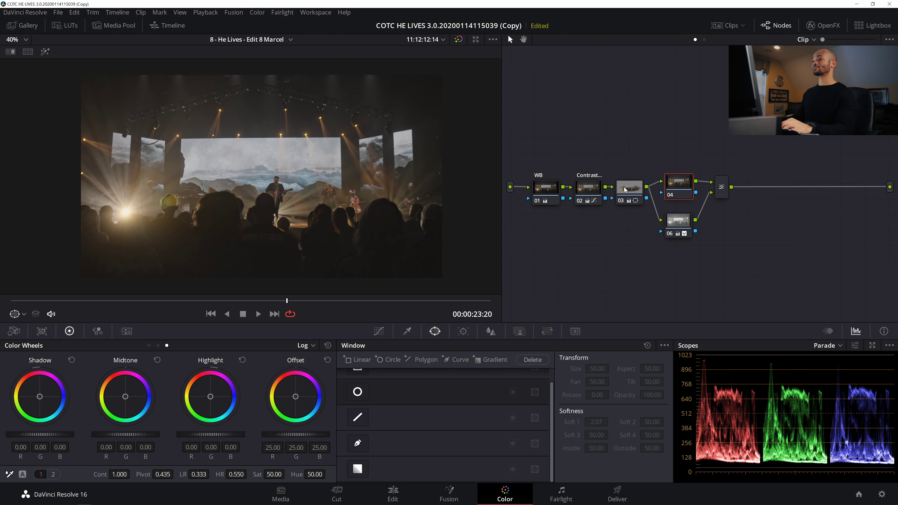
Show the Curves controls again with node 03 selected
click(378, 331)
click(635, 187)
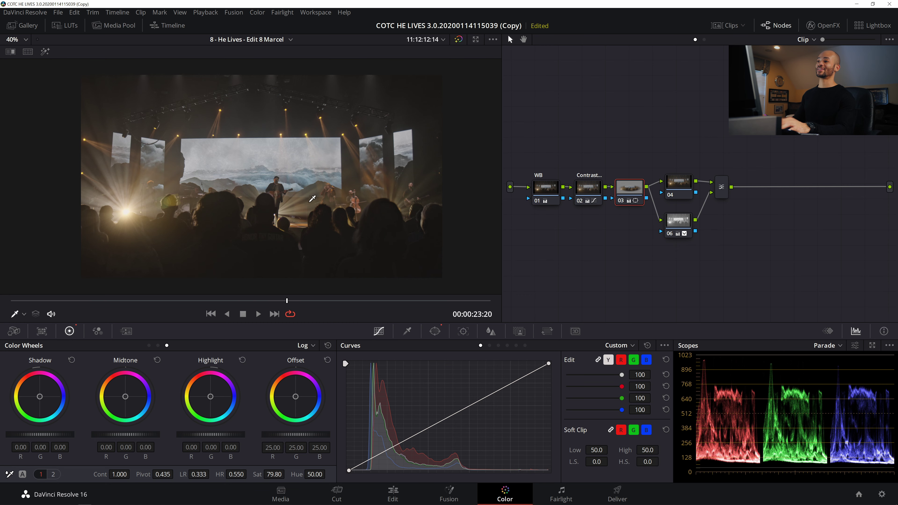
scroll(330, 206, up, 2)
scroll(329, 207, up, 1)
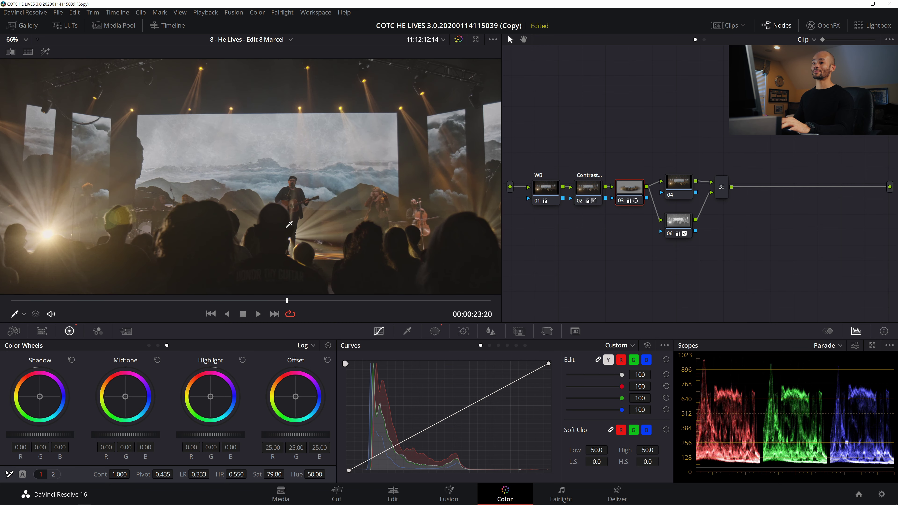
click(335, 190)
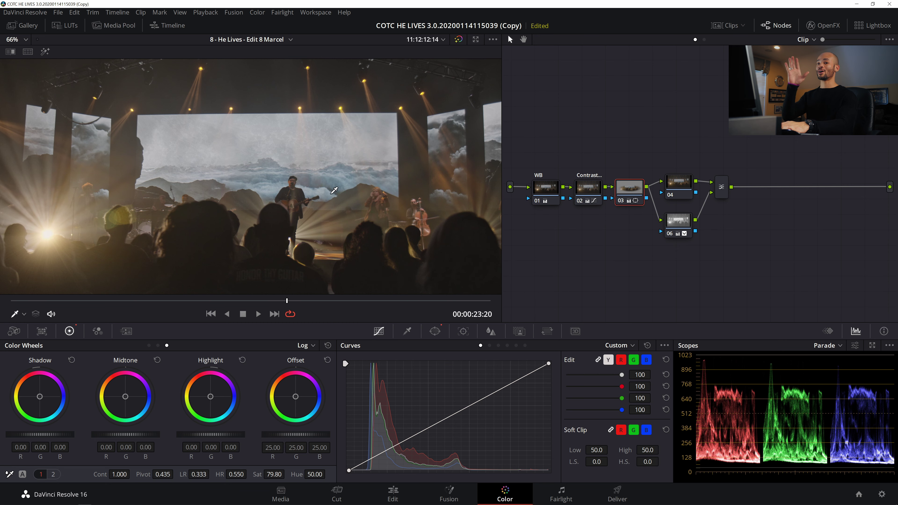
scroll(335, 191, down, 3)
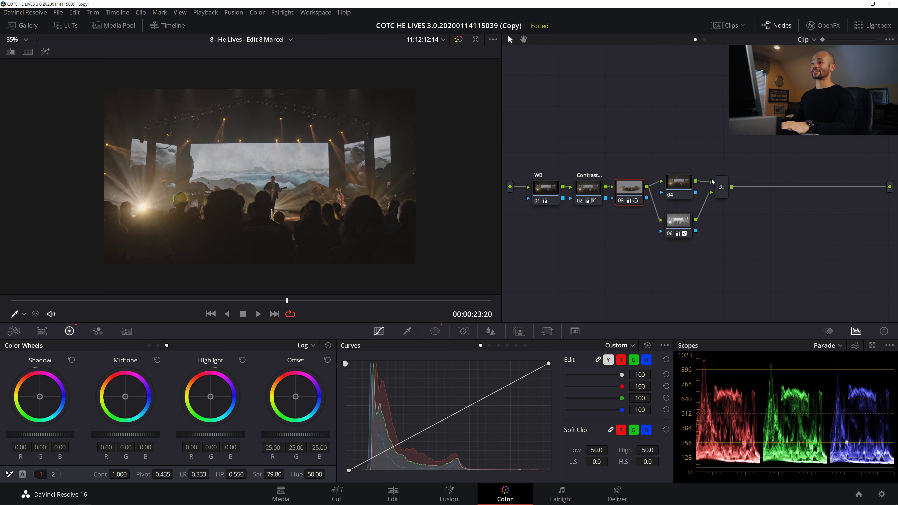
Toggle the grade bypass twice to compare the original and graded image, ending graded
click(458, 40)
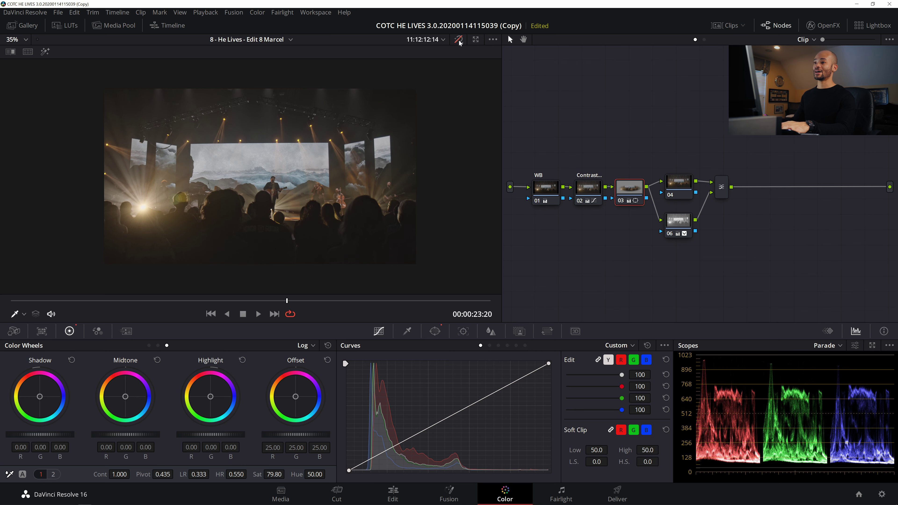
click(459, 40)
click(458, 40)
click(459, 40)
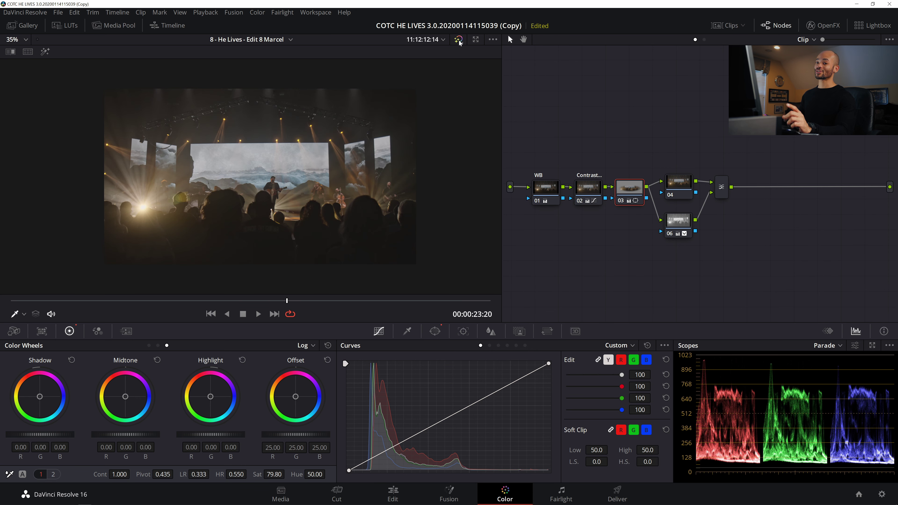
Label node 03 'Saturation' and shift the mixer and node 04 to the left
right_click(639, 192)
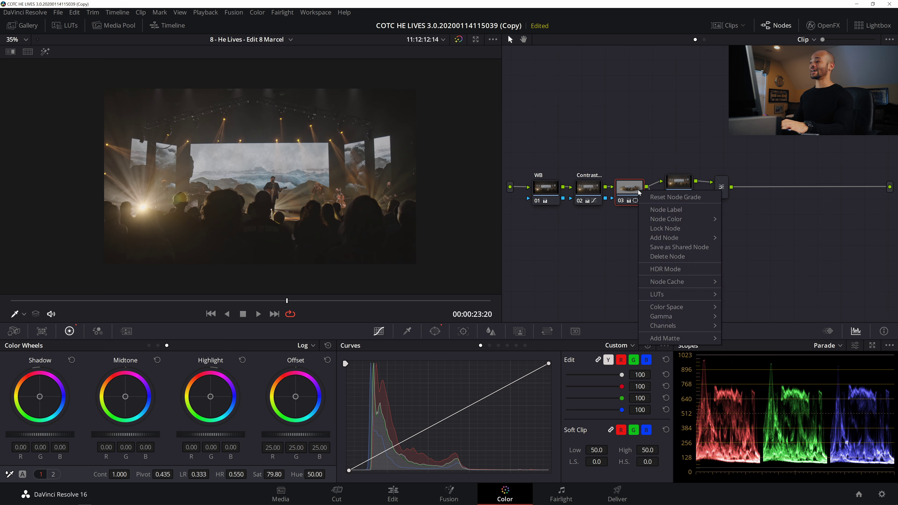
click(683, 207)
text(Saturation)
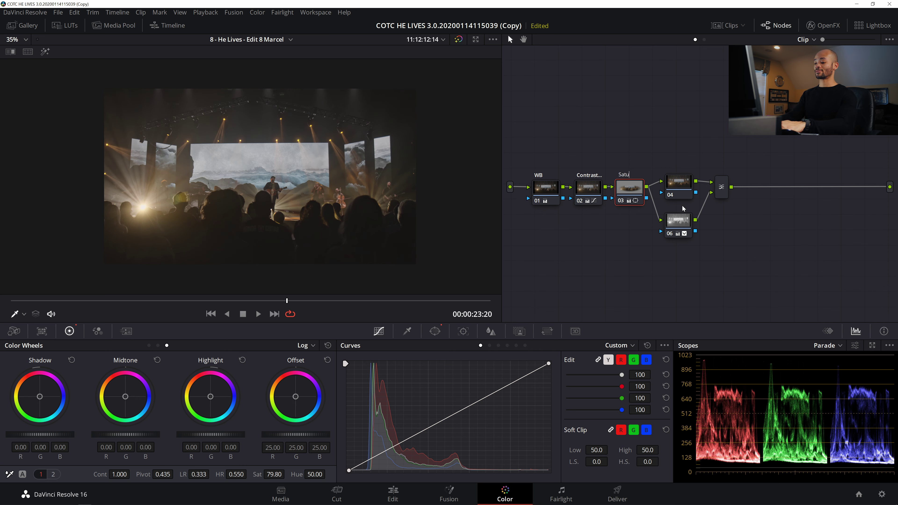
click(680, 194)
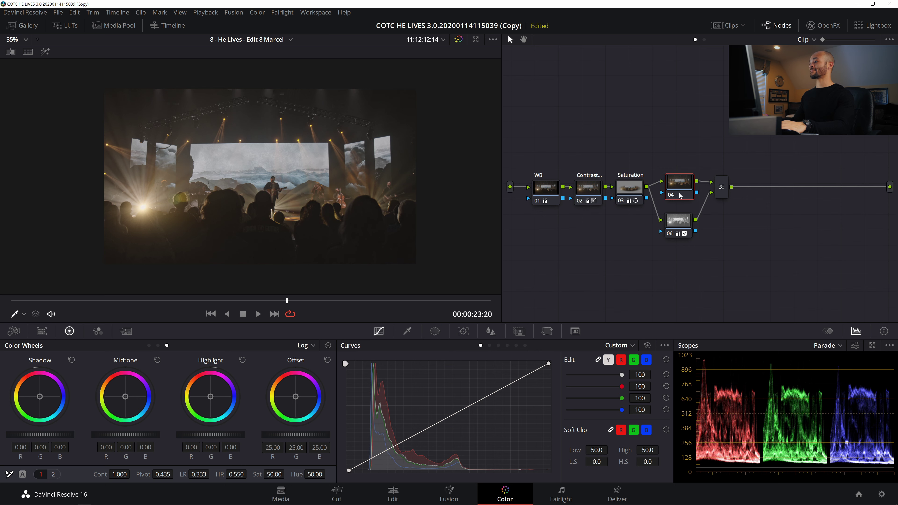
drag(723, 196, 710, 192)
drag(678, 221, 672, 219)
Add serial node 07 after the mixer and label it 'Color Calibration'
click(709, 192)
key(alt+s)
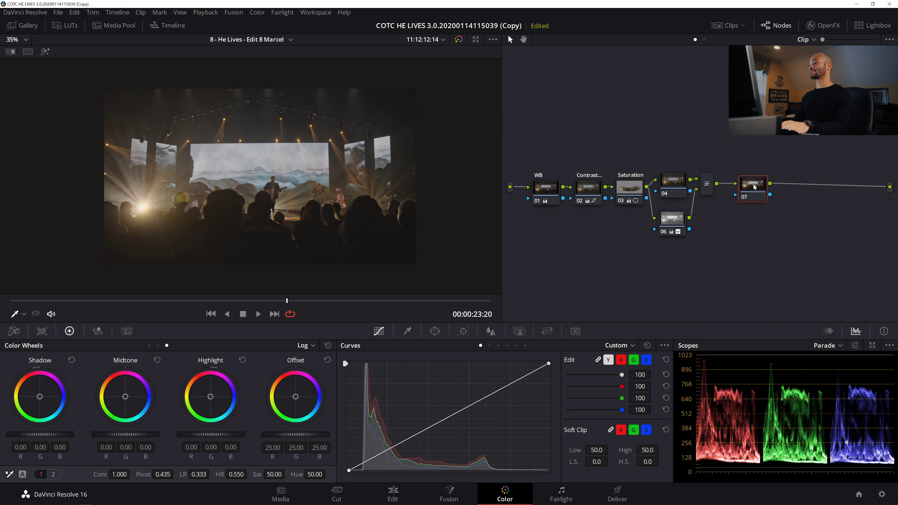
right_click(752, 185)
click(779, 204)
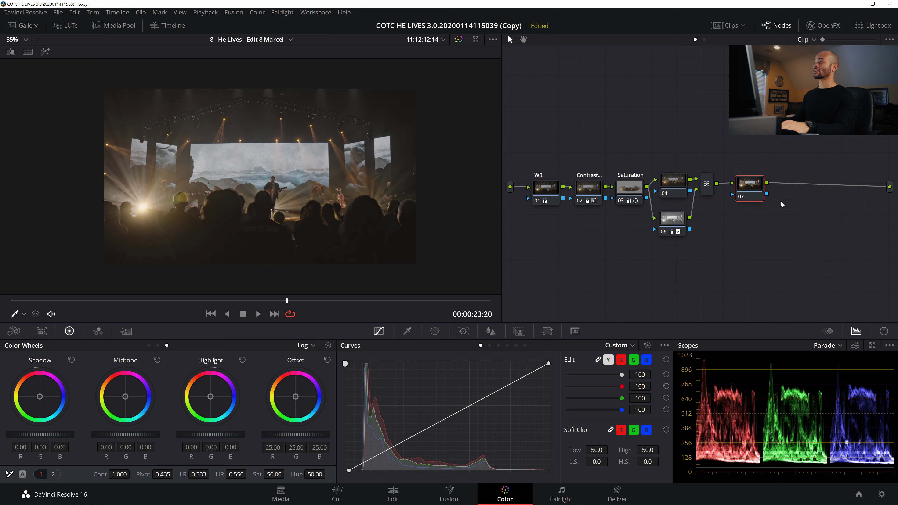
text(Color)
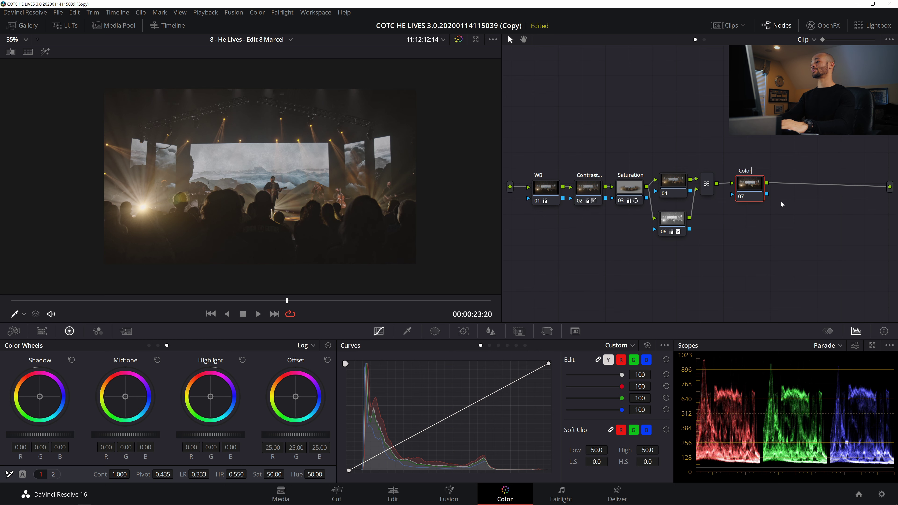
text( Calibration)
key(Return)
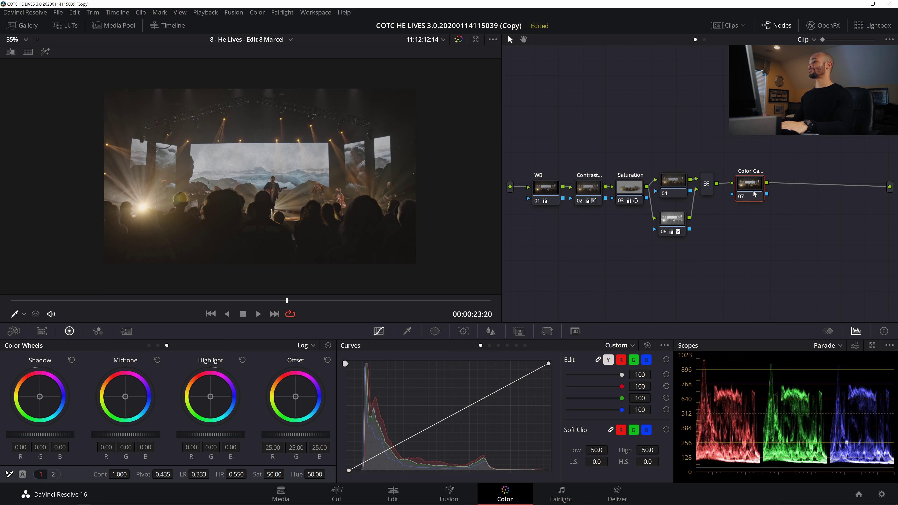
drag(753, 192, 744, 195)
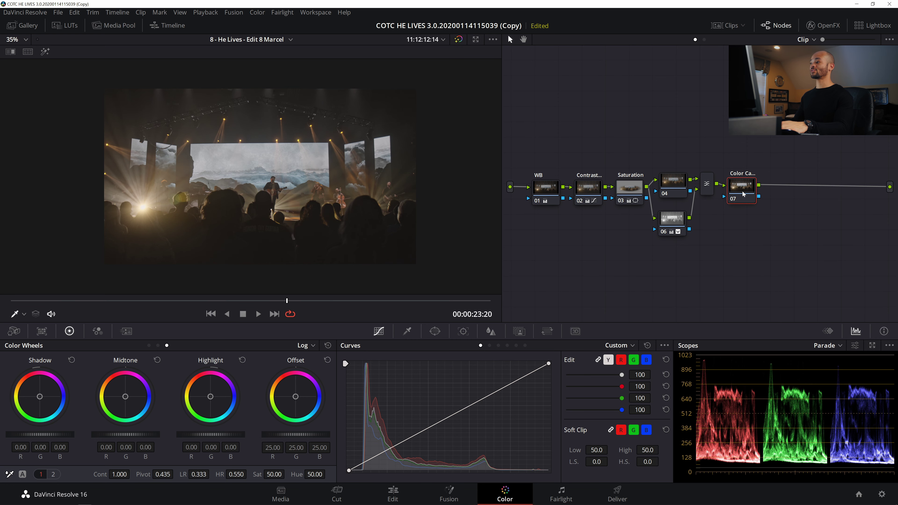
Scrub back to frame 00:00:22:19 and show node 07's Hue vs Sat curve
scroll(243, 226, up, 3)
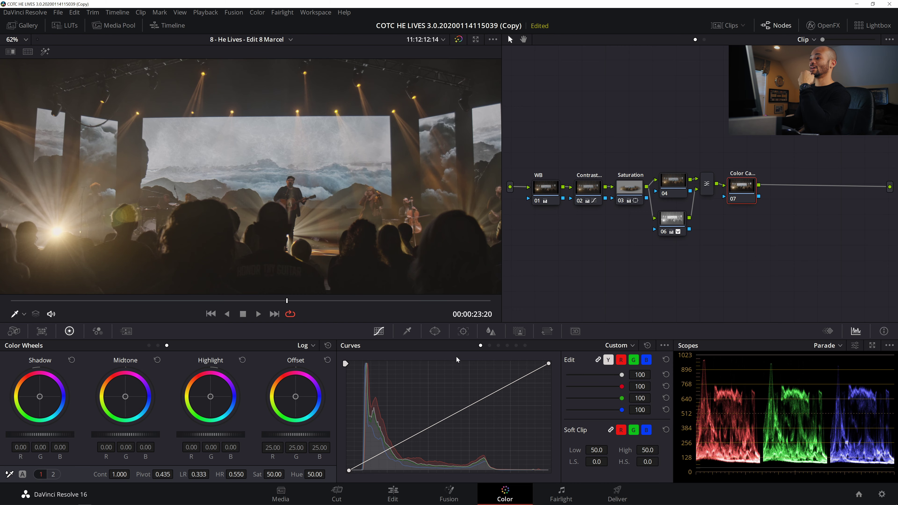
mouse_move(122, 306)
mouse_down()
mouse_move(156, 305)
mouse_move(123, 309)
mouse_up()
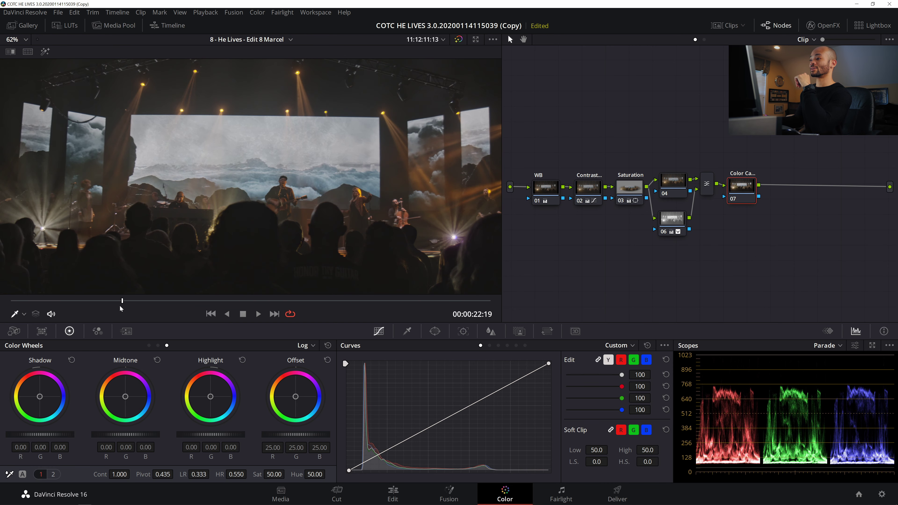
scroll(374, 146, down, 3)
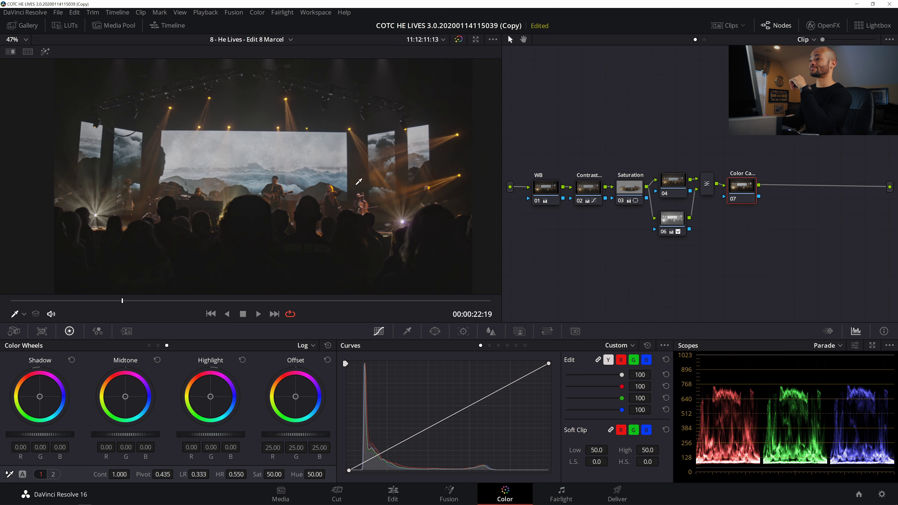
scroll(358, 182, up, 2)
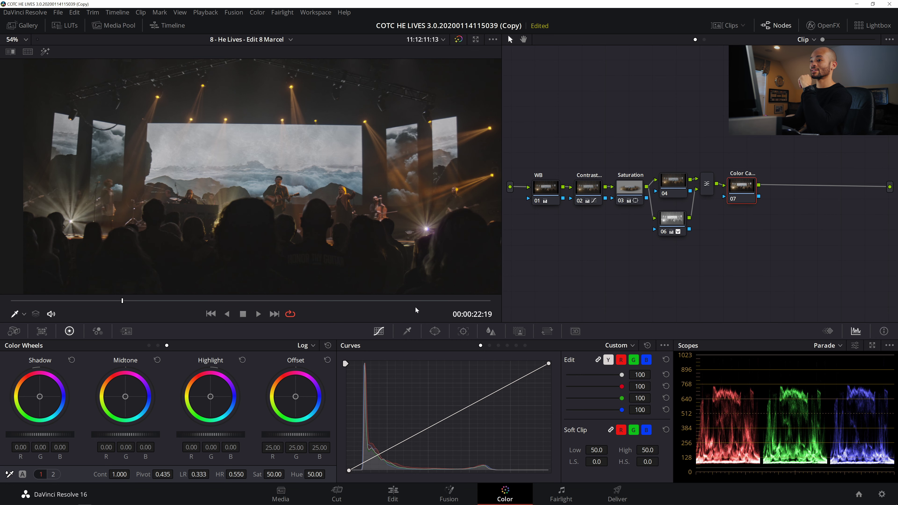
scroll(309, 182, up, 3)
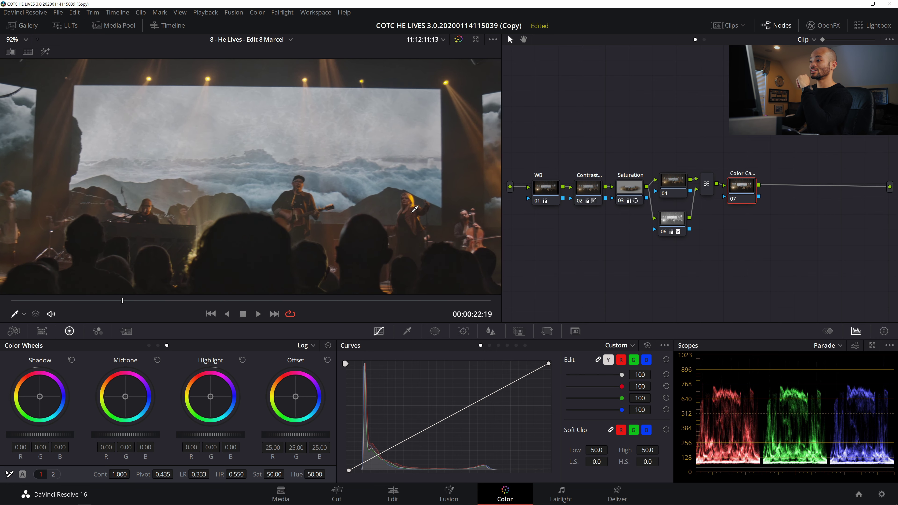
scroll(415, 209, down, 4)
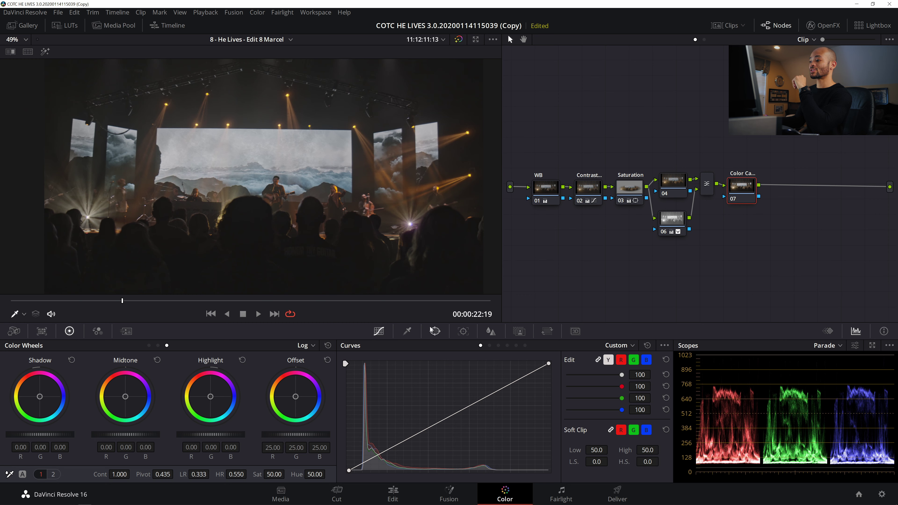
click(498, 346)
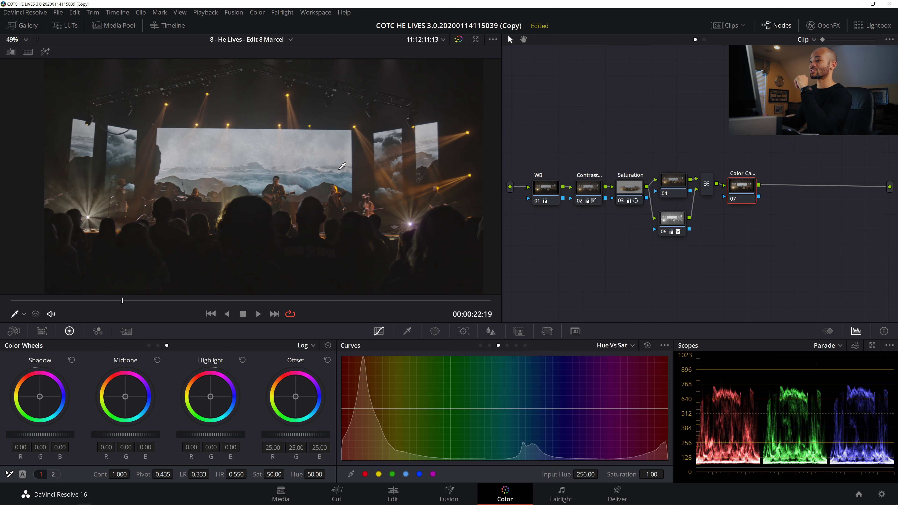
Sample the singer with the Hue vs Sat eyedropper and pull orange-yellow saturation down
scroll(345, 234, up, 5)
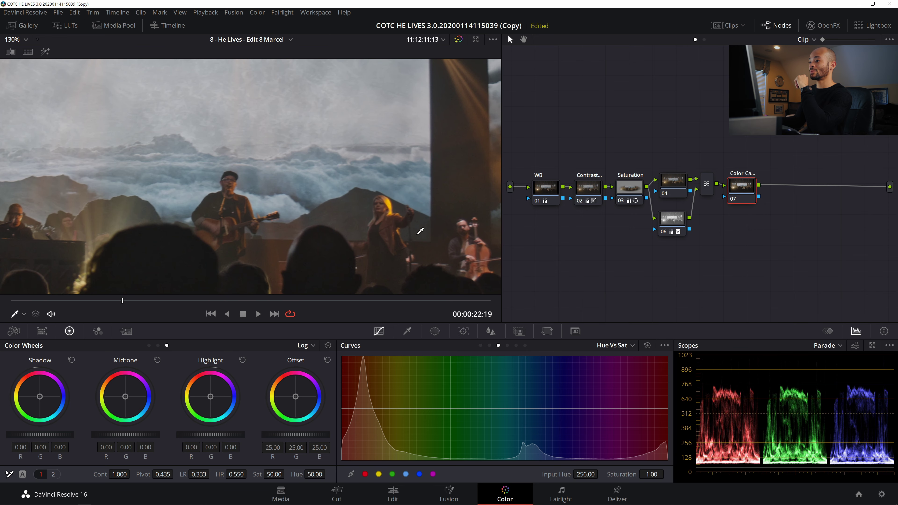
scroll(274, 177, up, 3)
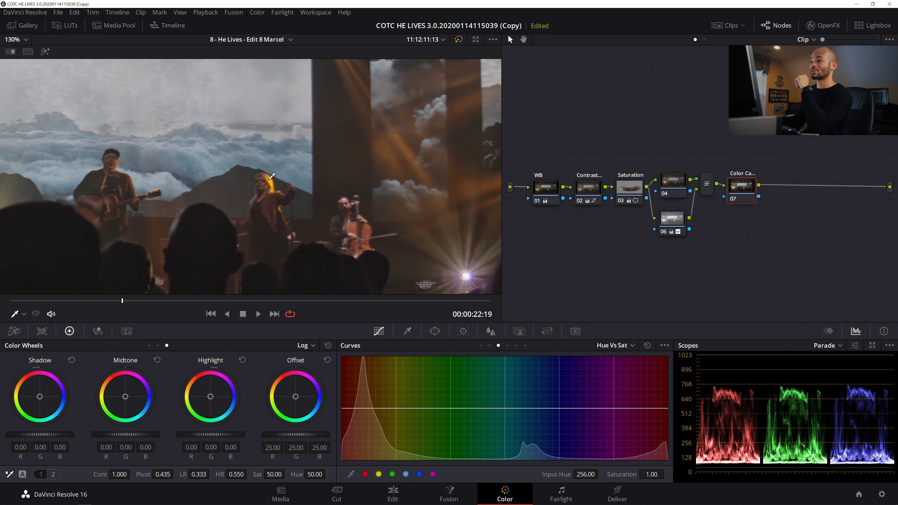
click(272, 175)
scroll(273, 184, down, 3)
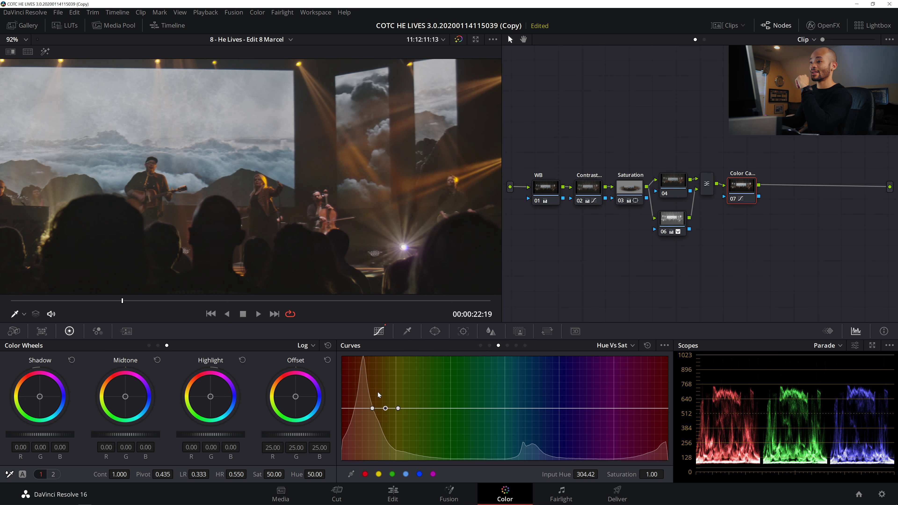
scroll(247, 170, up, 6)
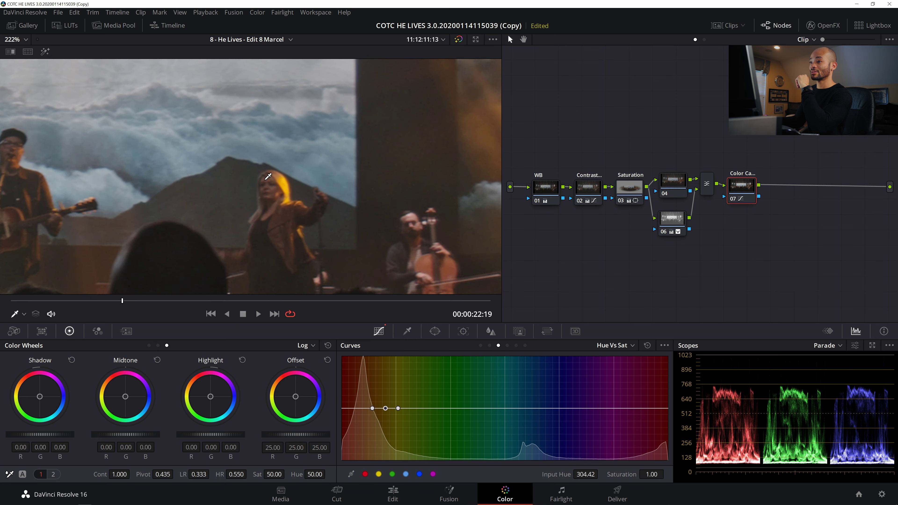
click(354, 408)
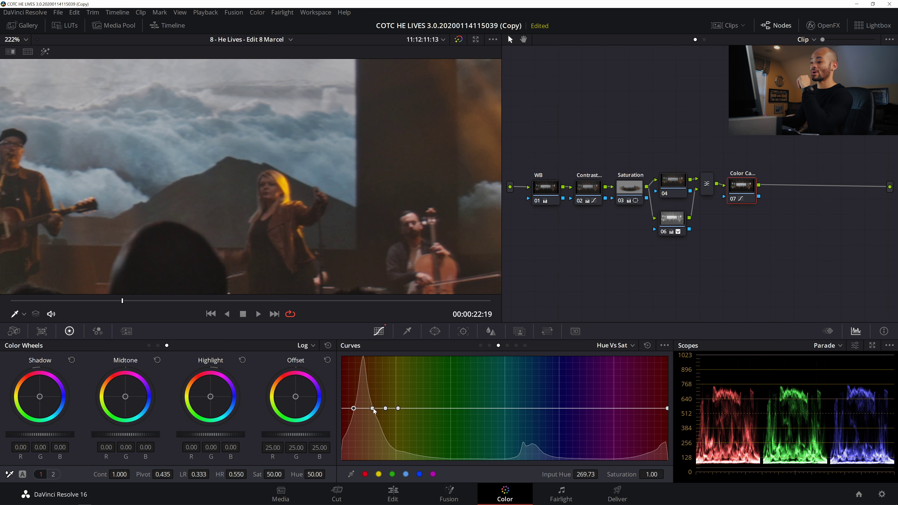
drag(387, 410, 389, 425)
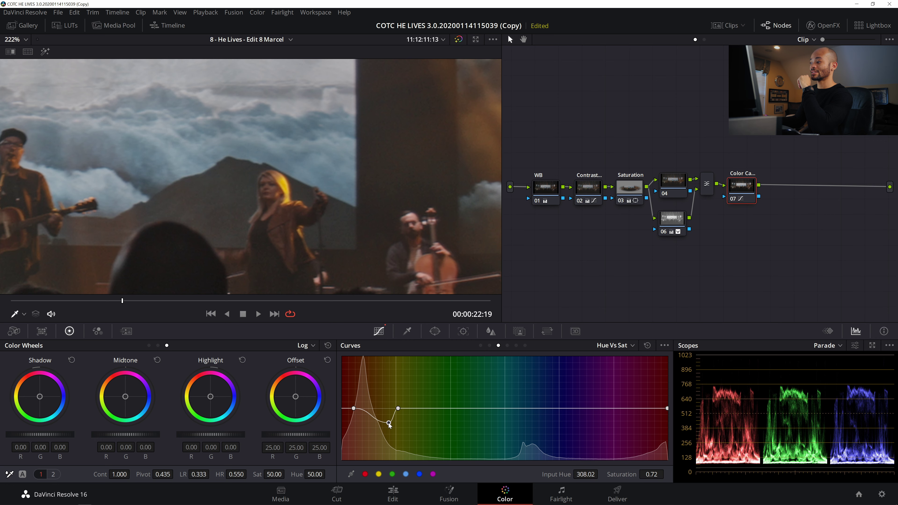
Refine the curve points to a 0.67 orange-yellow dip, toggling node 07 to compare
scroll(250, 156, down, 10)
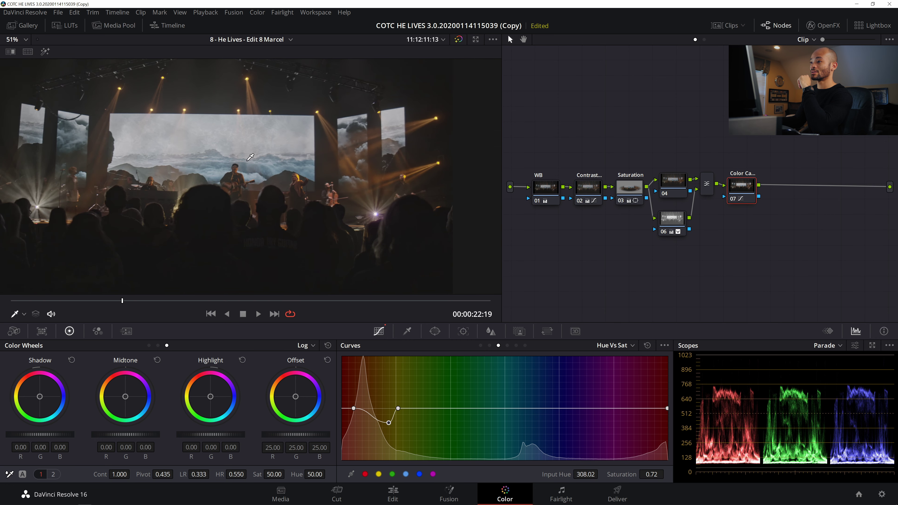
click(417, 409)
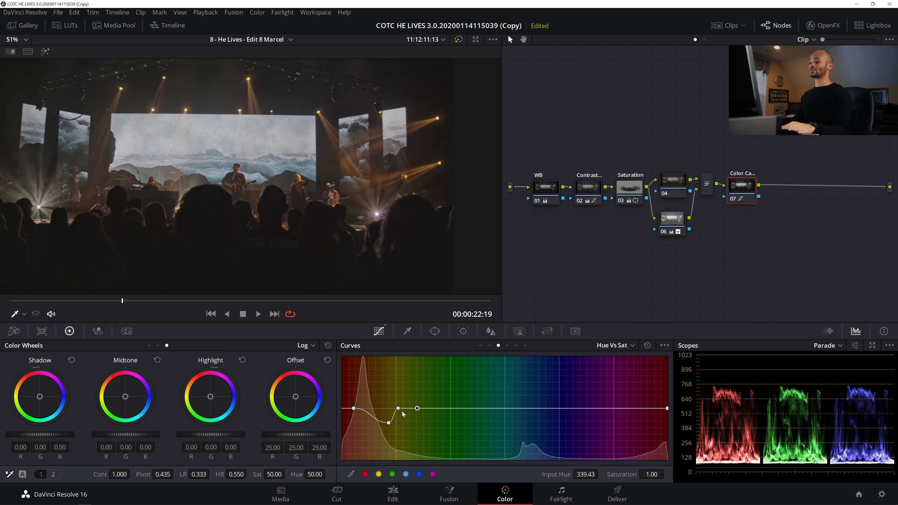
right_click(397, 409)
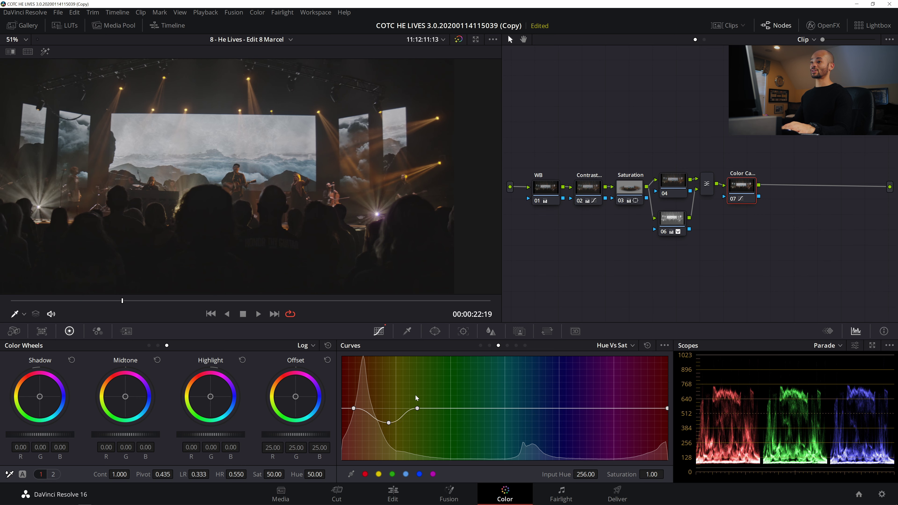
mouse_move(389, 424)
mouse_down()
mouse_move(392, 408)
mouse_move(399, 429)
mouse_move(393, 372)
mouse_move(393, 427)
mouse_up()
scroll(471, 241, up, 2)
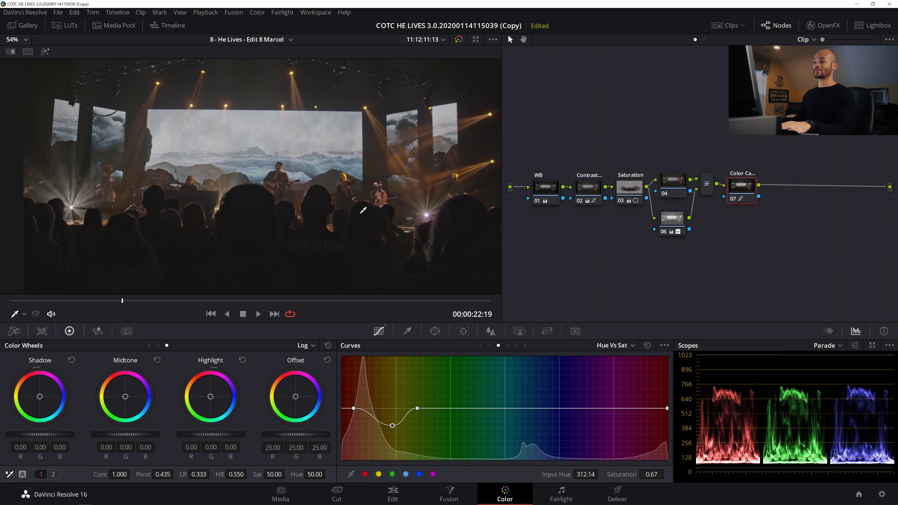
key(ctrl+d)
key(ctrl+d)
key(ctrl+d)
key(ctrl+d)
key(ctrl+d)
key(ctrl+d)
key(ctrl+d)
key(ctrl+d)
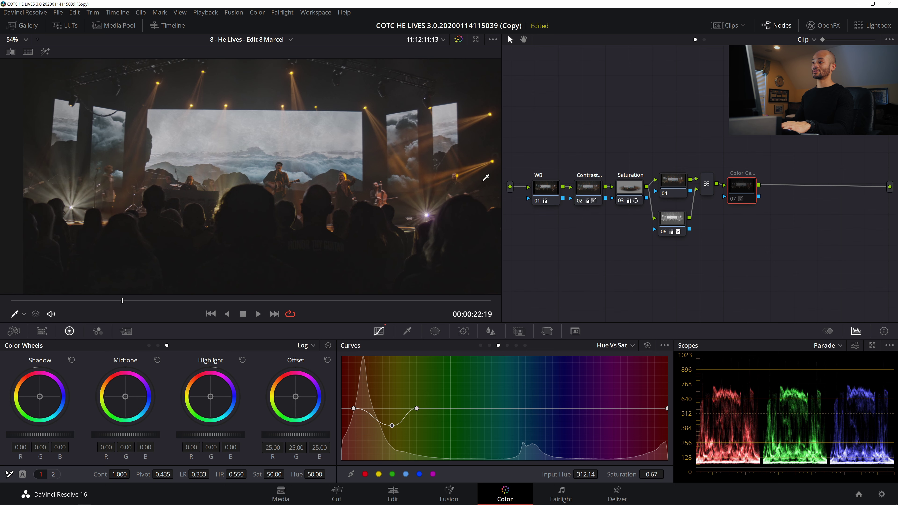
key(ctrl+d)
key(ctrl+d)
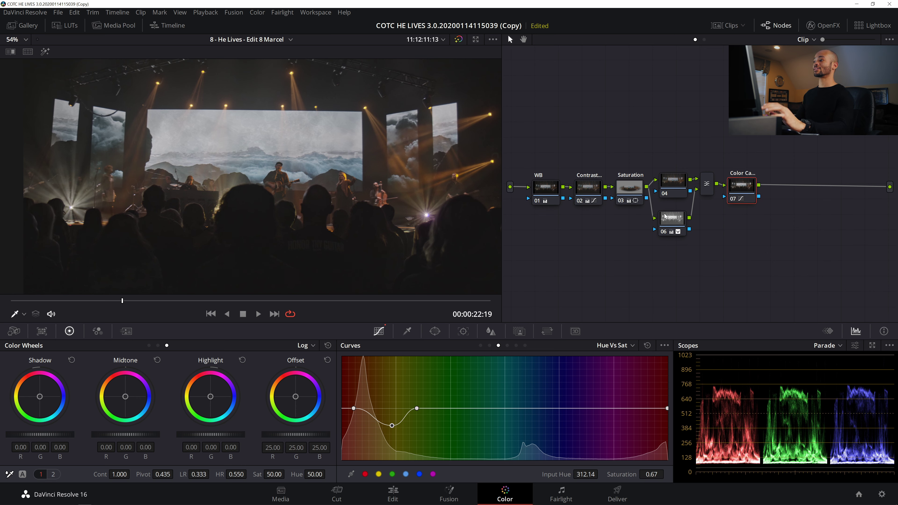
click(593, 192)
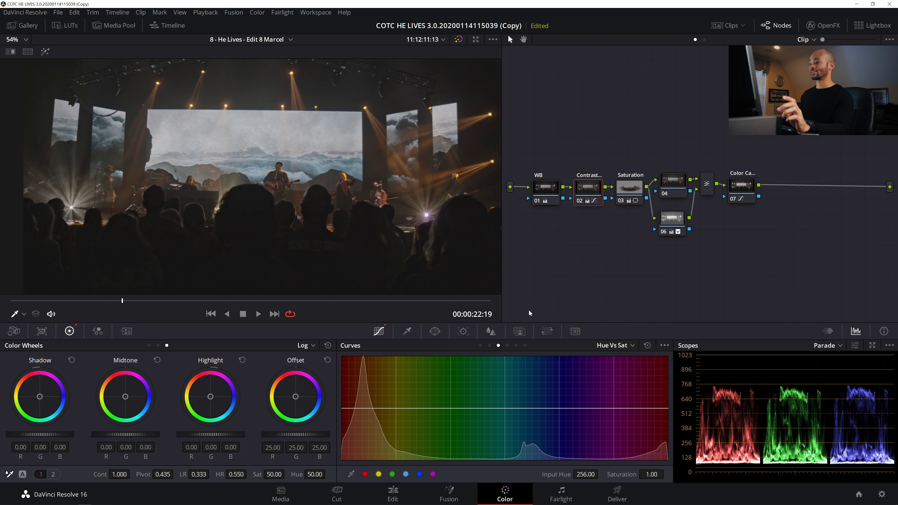
Switch node 02 to the Custom curve and raise a low-midtone point to lift the shadows
click(481, 346)
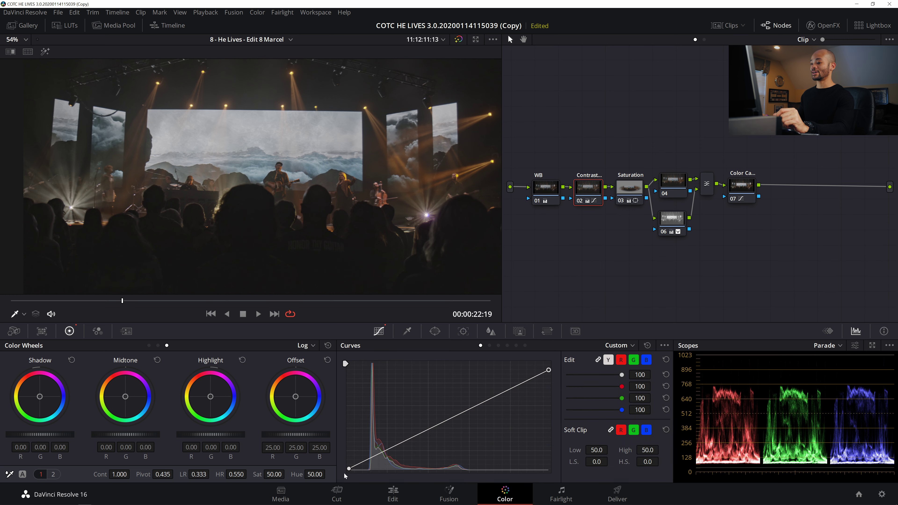
click(53, 474)
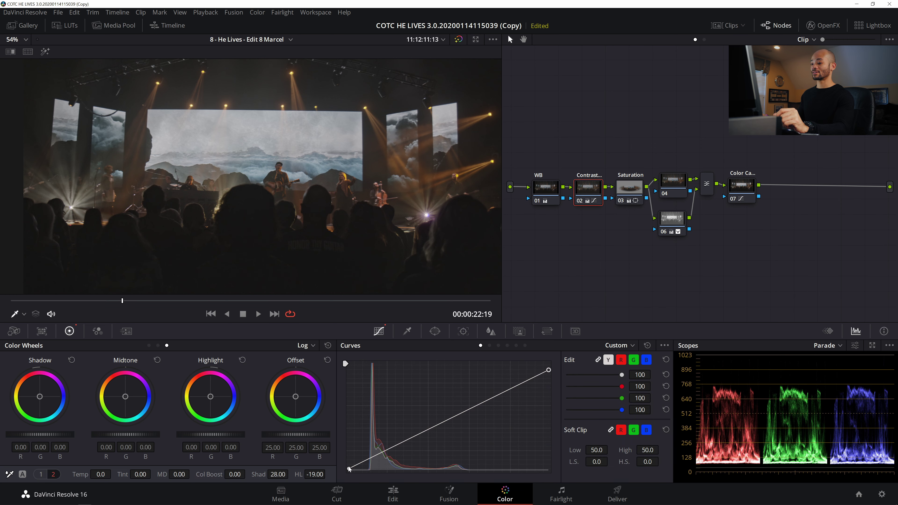
drag(349, 468, 346, 474)
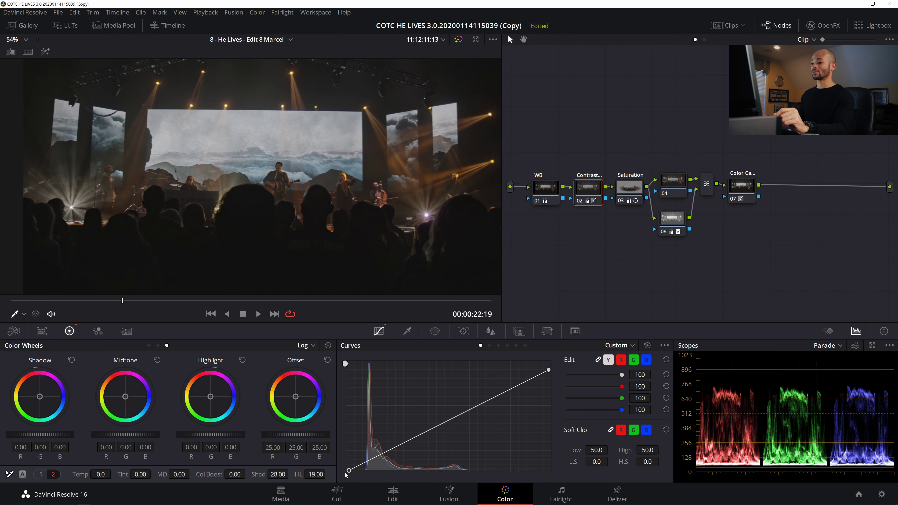
click(382, 455)
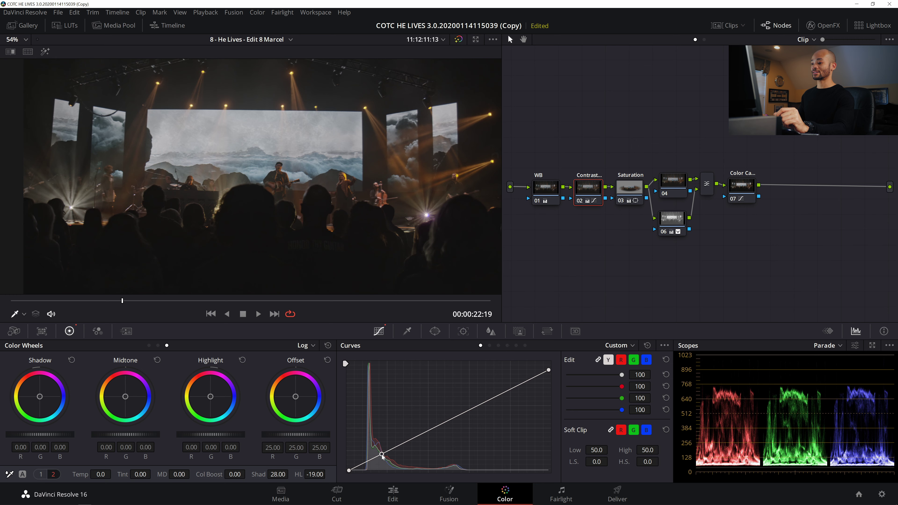
drag(382, 456, 389, 449)
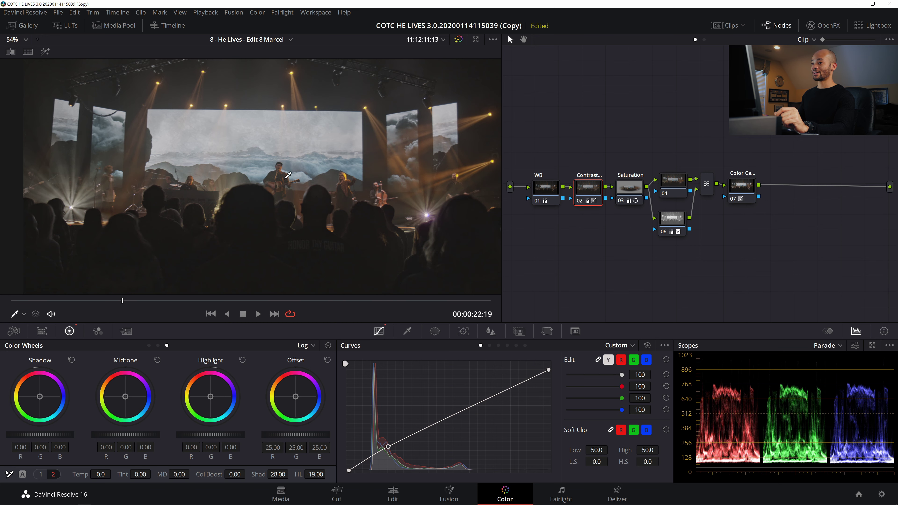
scroll(297, 178, up, 3)
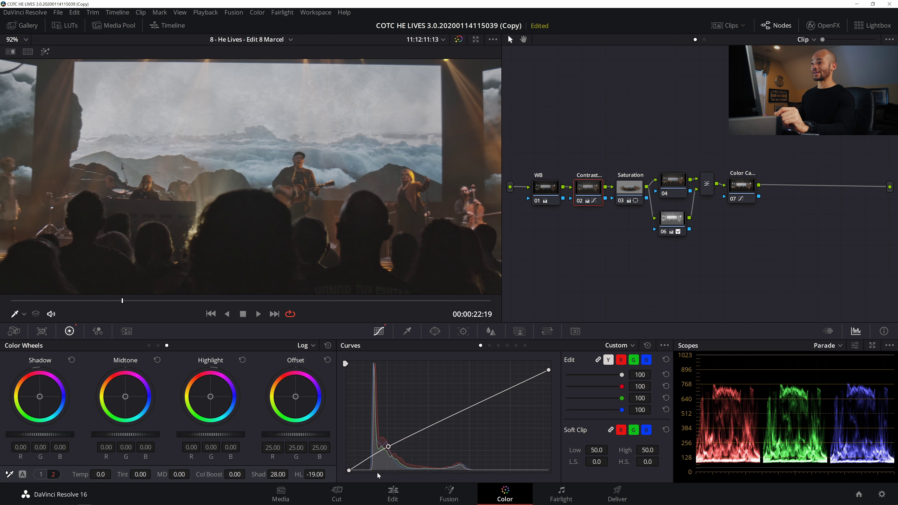
drag(388, 447, 392, 448)
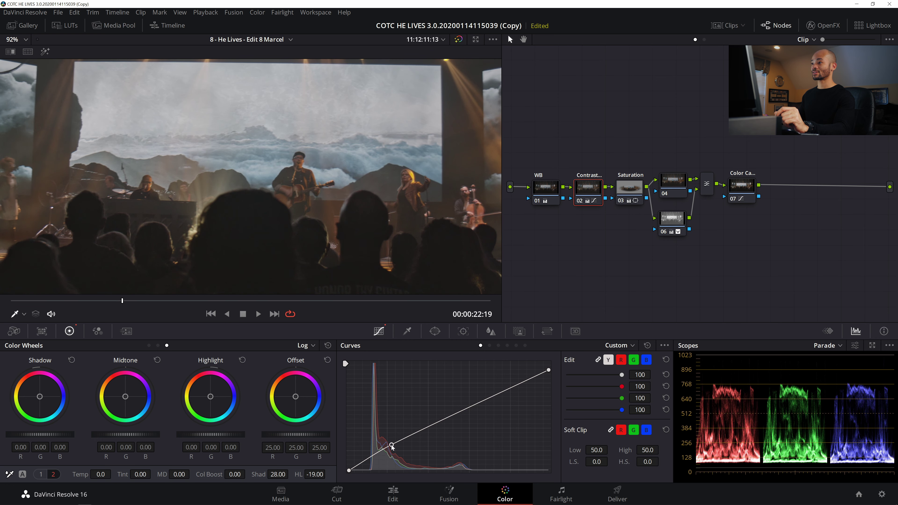
scroll(309, 191, down, 5)
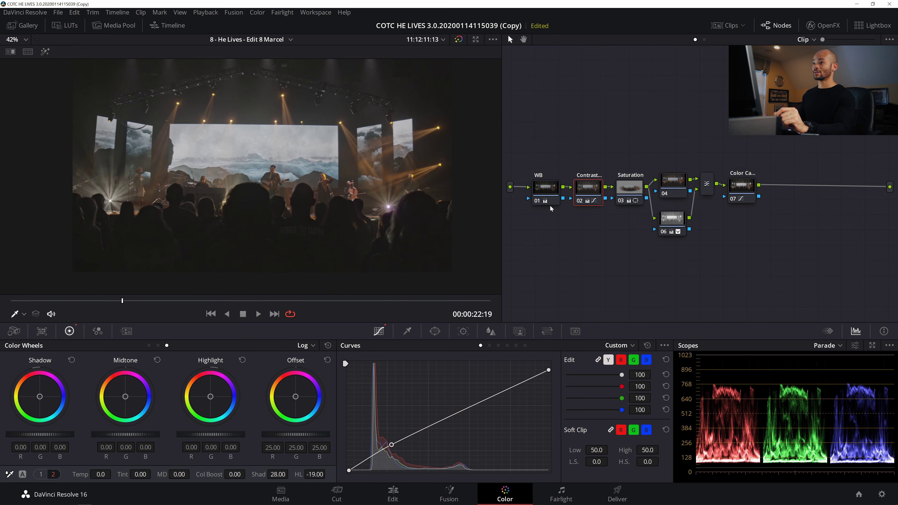
Toggle the whole grade off and on repeatedly to compare before and after
click(459, 39)
click(458, 40)
click(458, 40)
click(458, 40)
click(458, 39)
click(458, 39)
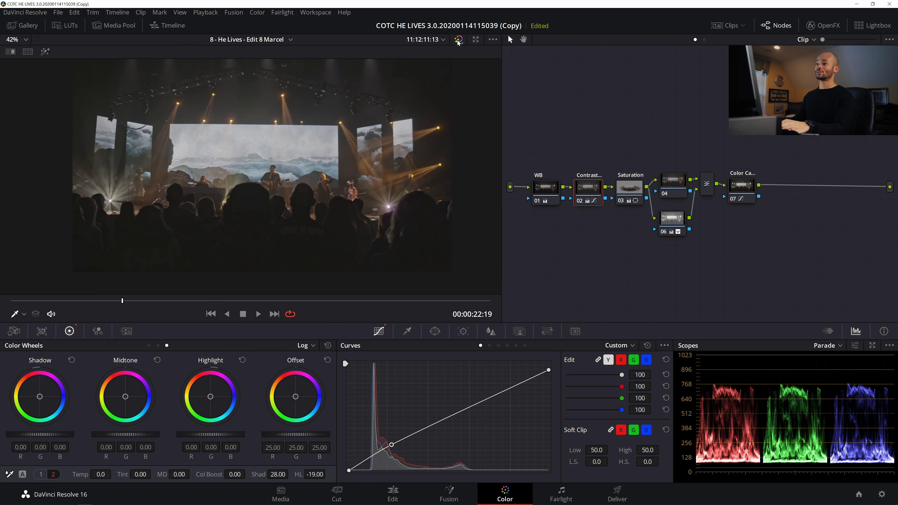
Add serial node 08 after node 07, then a parallel node 10 whose curve darkens highlights
click(638, 189)
click(745, 189)
drag(746, 189, 749, 188)
key(alt+s)
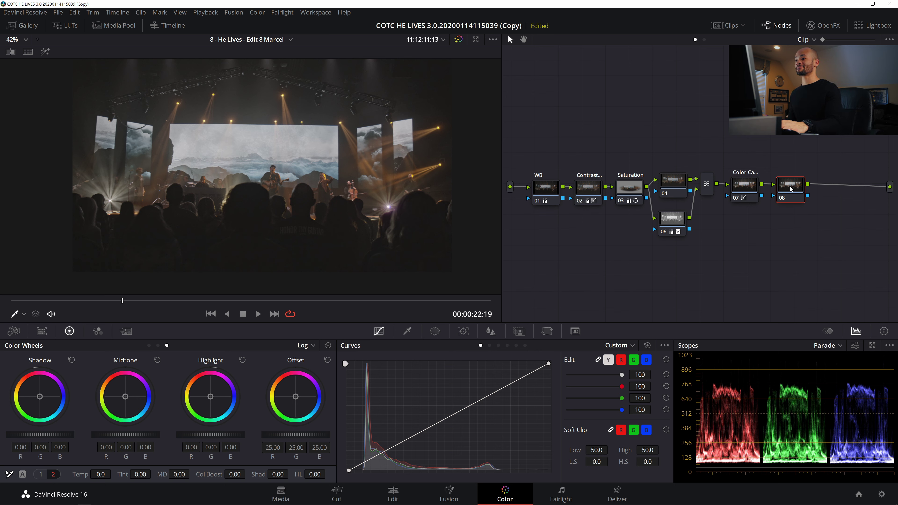
drag(791, 189, 809, 187)
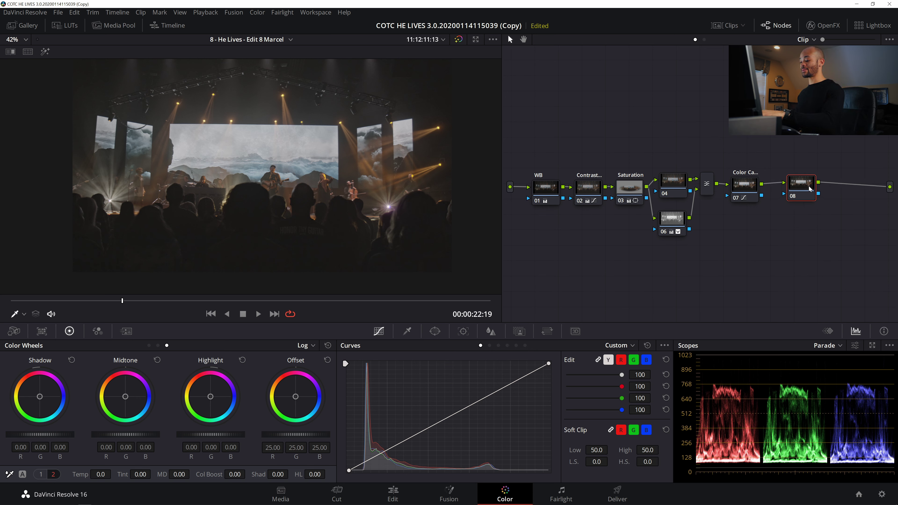
key(alt+p)
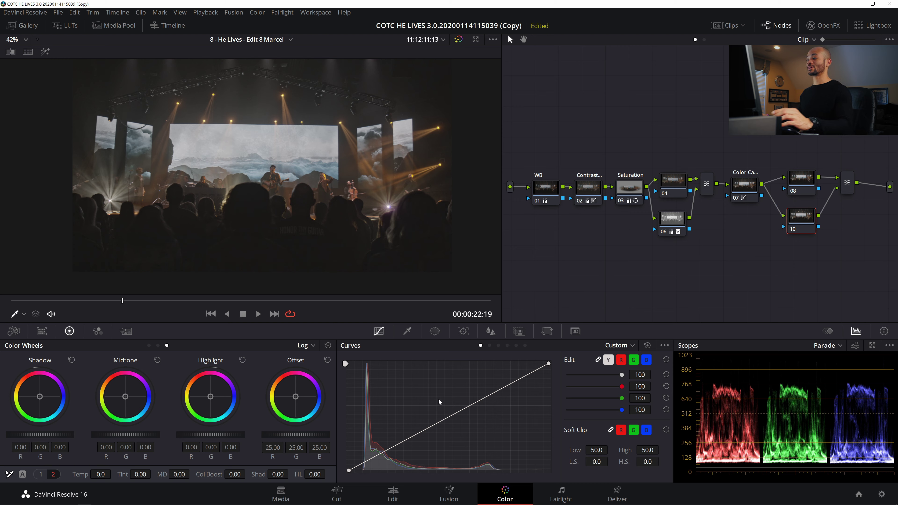
drag(548, 363, 567, 364)
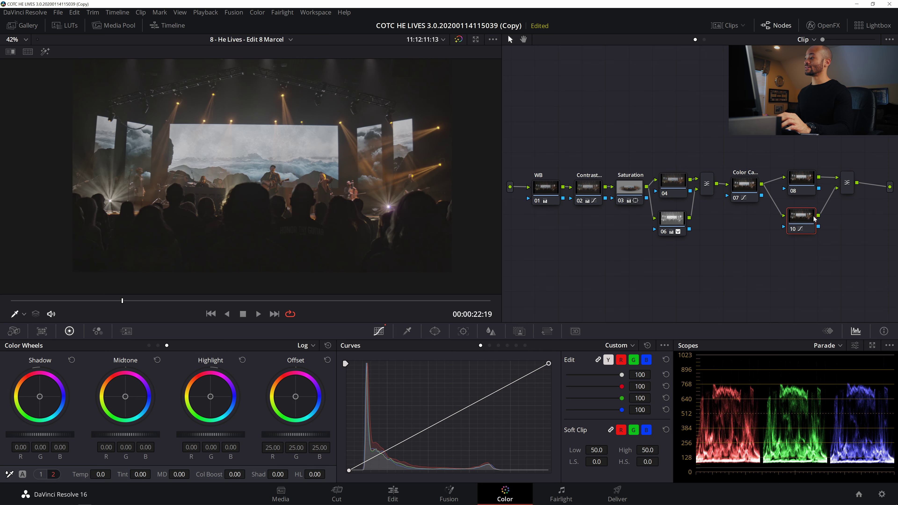
Reset node 10, sample the singer's cap with the qualifier and raise the low luminance limit
right_click(810, 222)
click(820, 225)
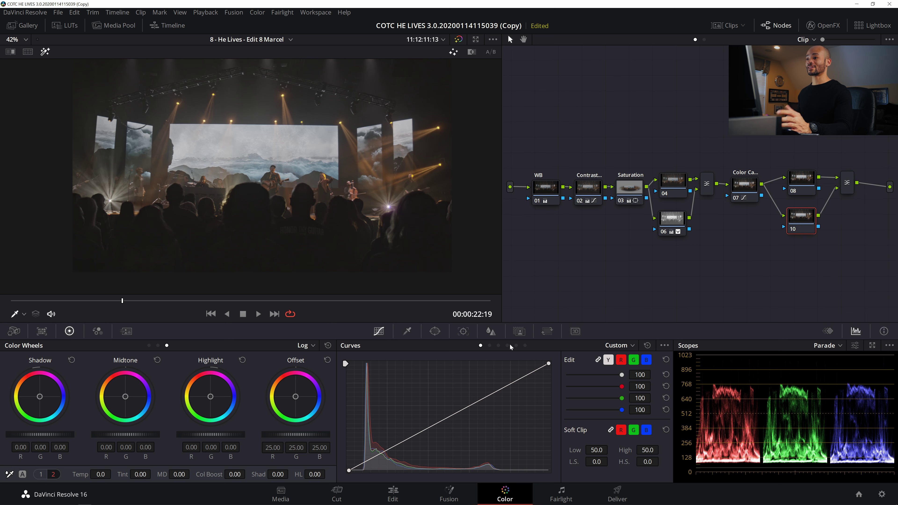
click(407, 332)
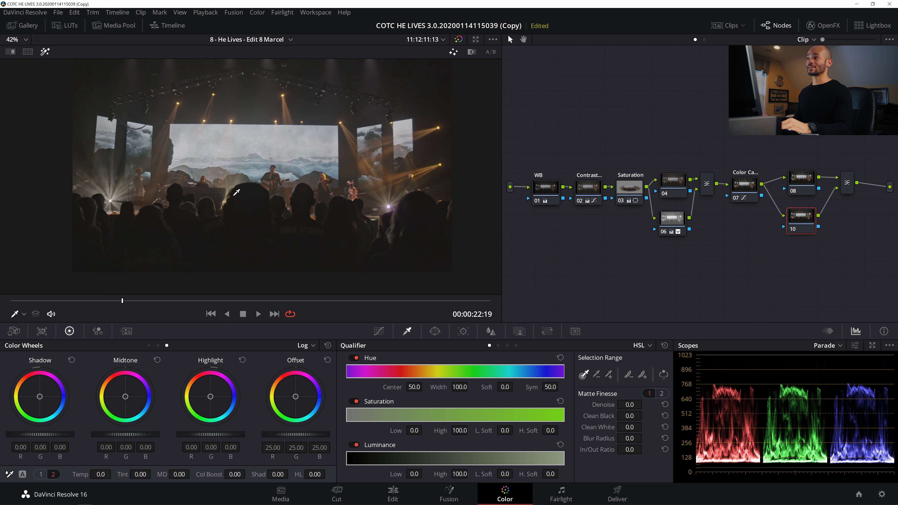
scroll(279, 239, up, 5)
scroll(279, 239, up, 4)
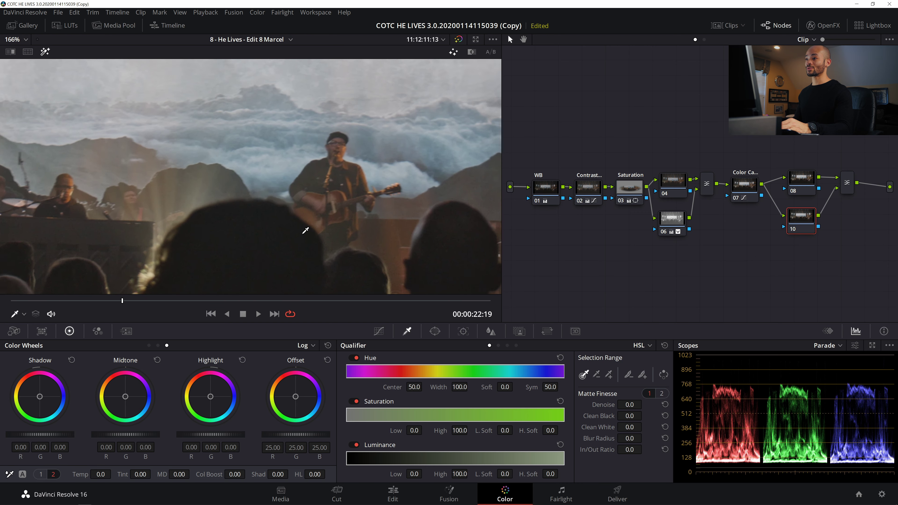
click(347, 134)
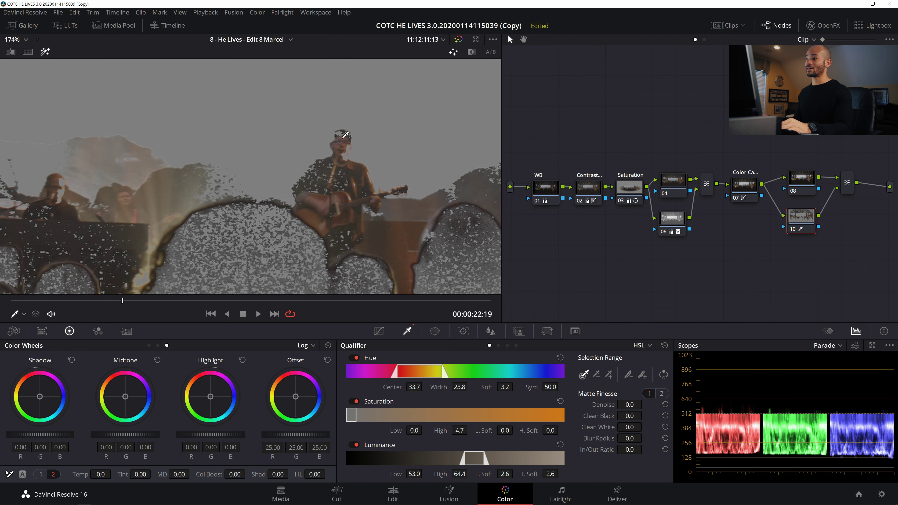
scroll(377, 175, down, 5)
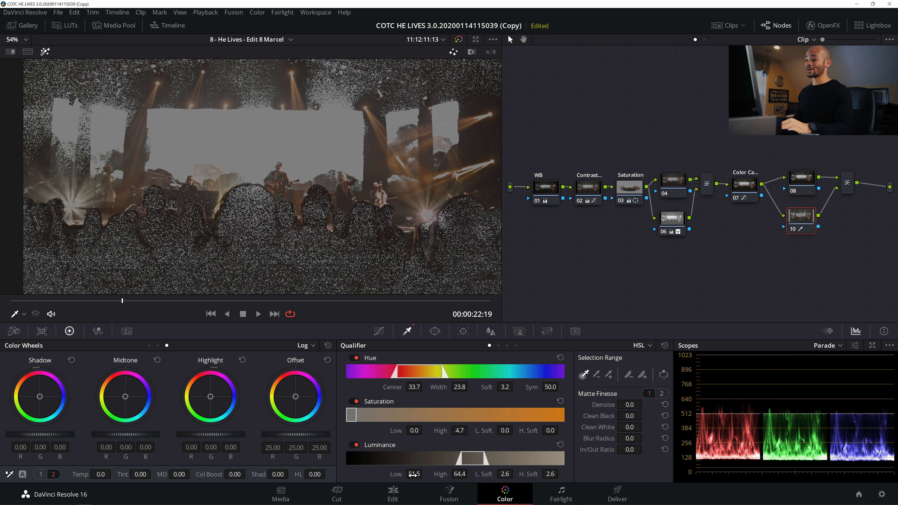
drag(425, 473, 425, 473)
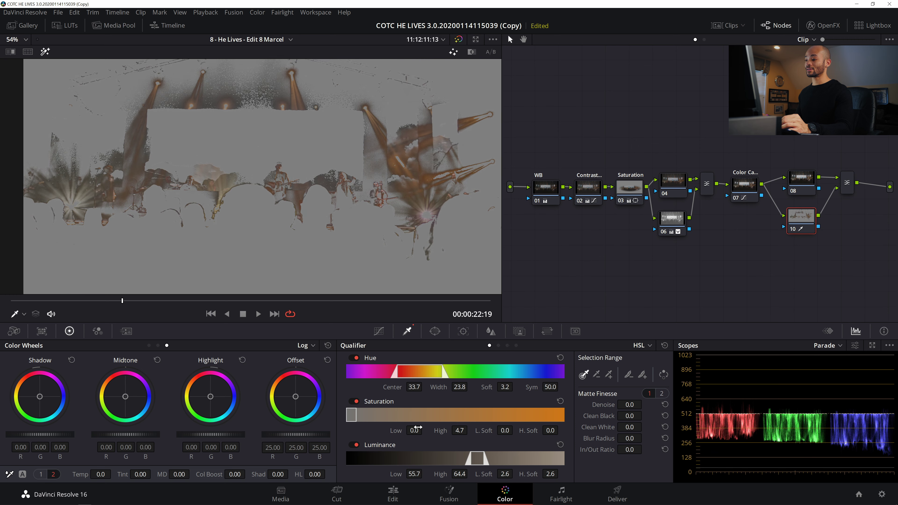
Set Saturation Low to 1.3 with softened ends and narrow Hue Width to 22.0
drag(415, 430, 425, 430)
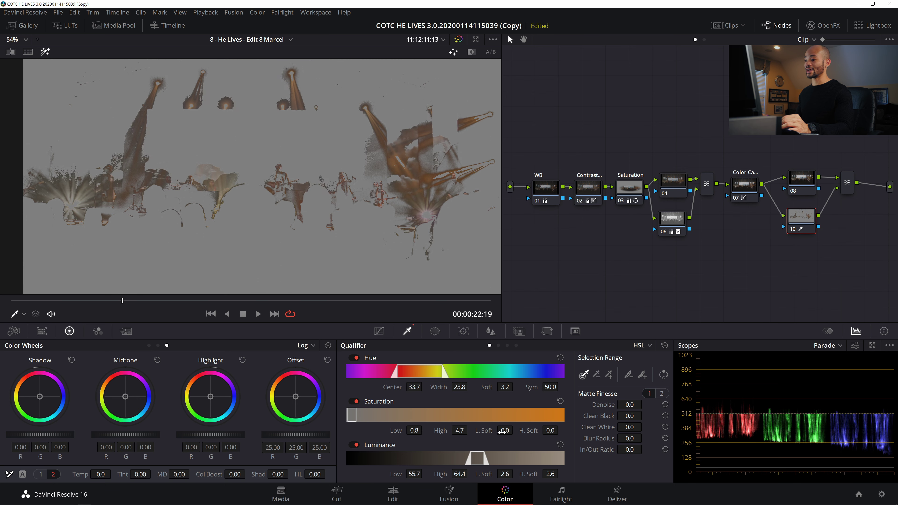
drag(505, 431, 516, 430)
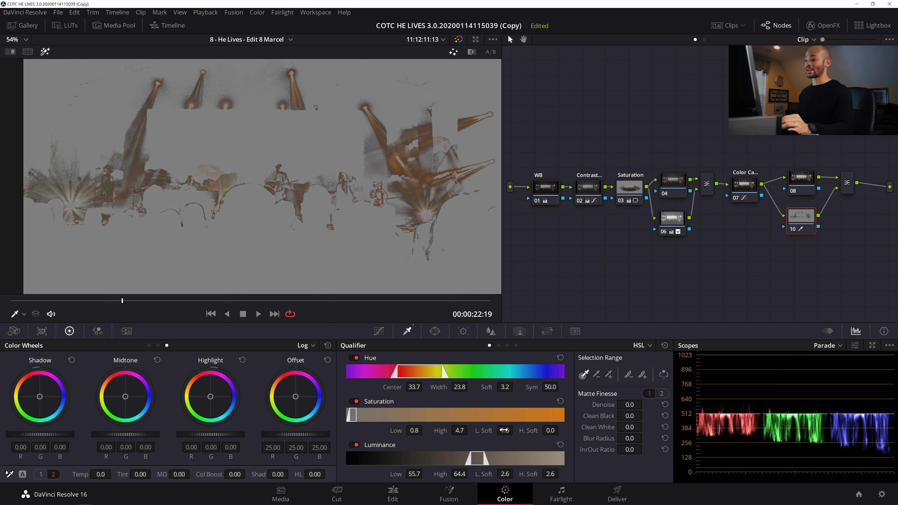
drag(417, 431, 426, 430)
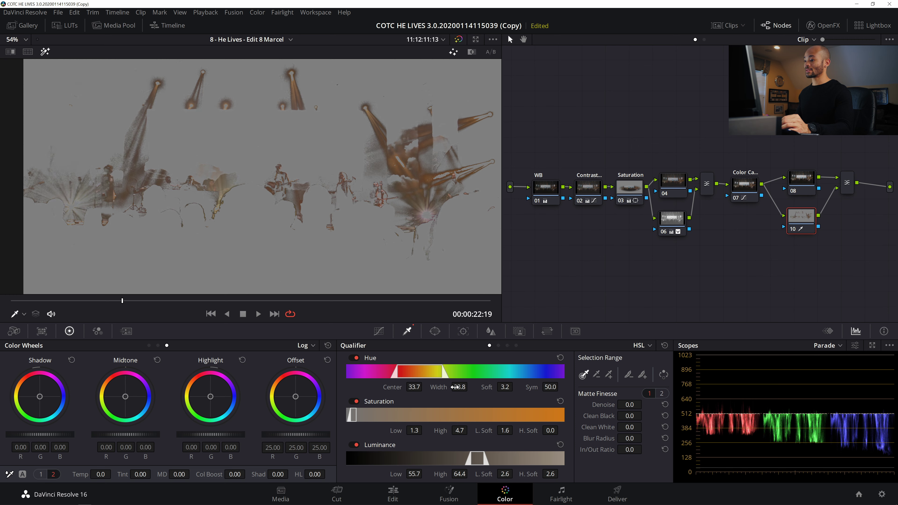
drag(460, 387, 426, 387)
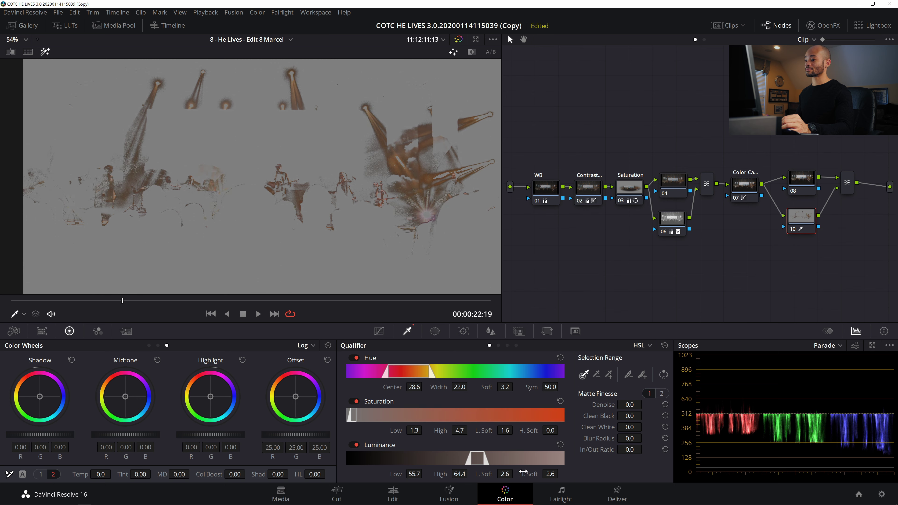
drag(545, 431, 562, 429)
Clean the matte with Denoise 3.2 and Blur Radius 2.6
drag(630, 405, 644, 404)
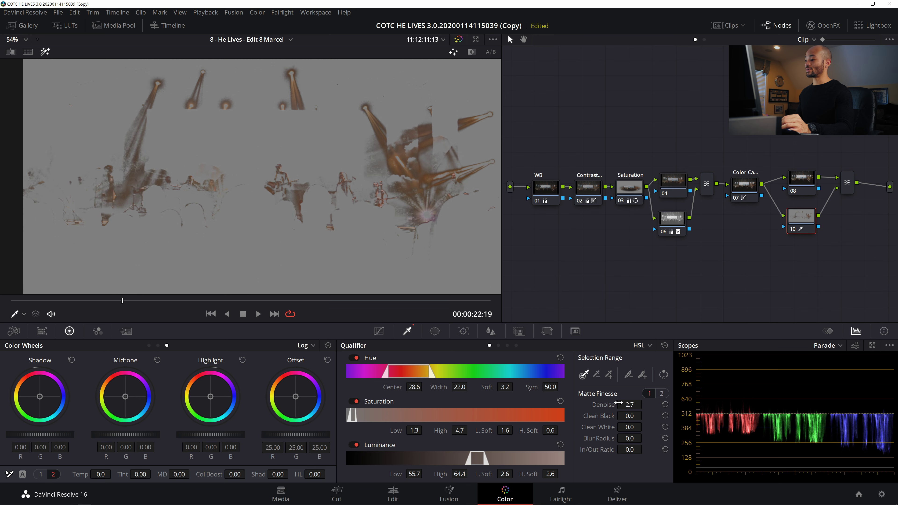
drag(629, 404, 644, 403)
drag(645, 404, 644, 404)
drag(645, 438, 645, 438)
scroll(330, 194, down, 2)
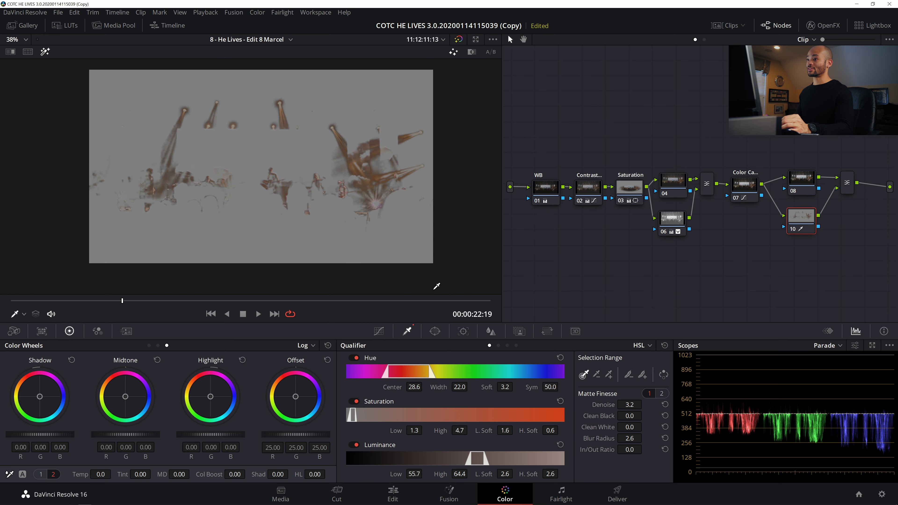
Add a circular window to node 10 with Soft 1 at 3.25, resized and shifted left
click(436, 332)
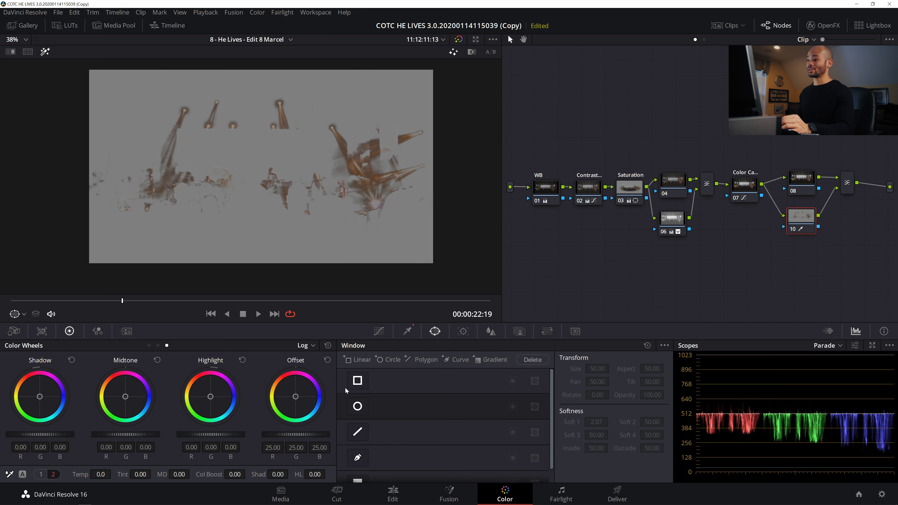
click(358, 407)
drag(307, 186, 338, 197)
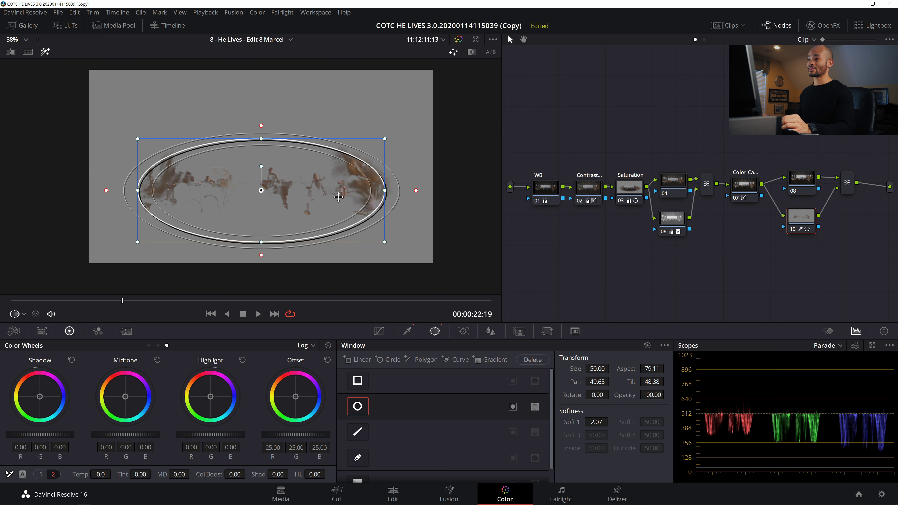
drag(603, 419, 597, 423)
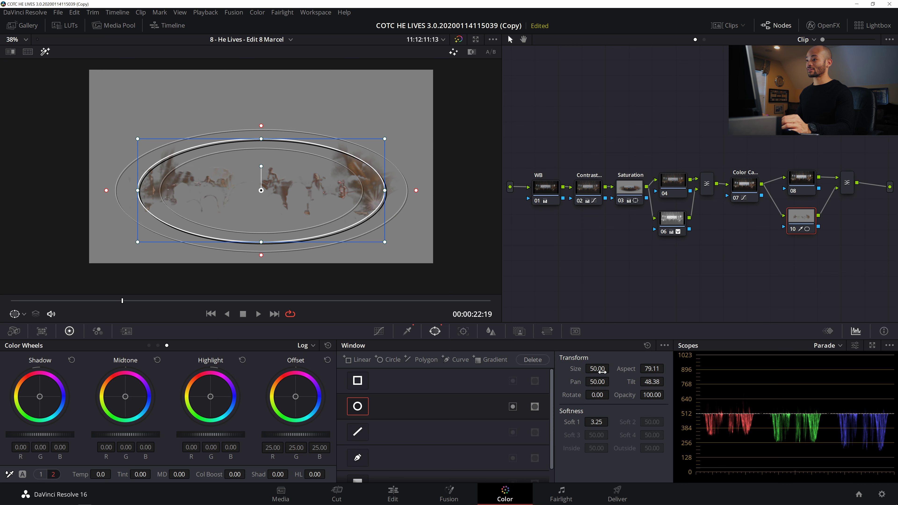
drag(287, 161, 271, 181)
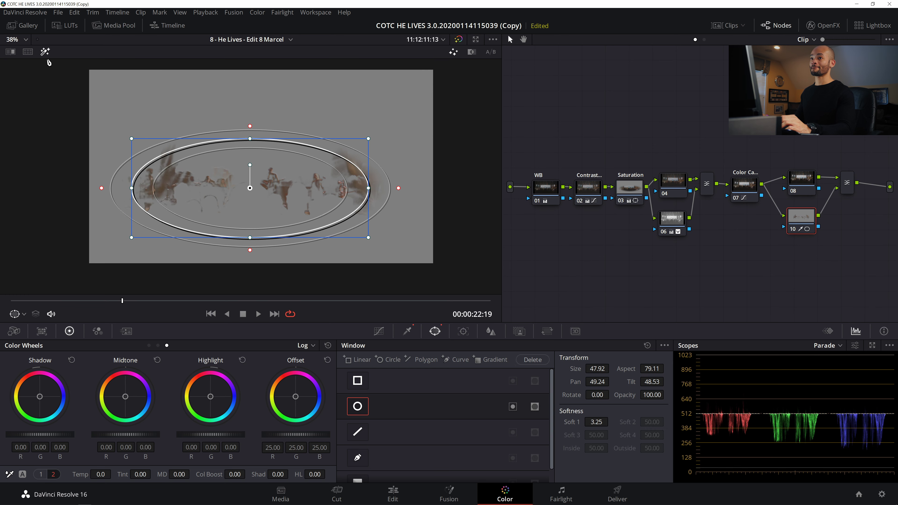
Turn off the highlight view and compare node 08 against node 10, returning to node 10
click(45, 51)
click(805, 183)
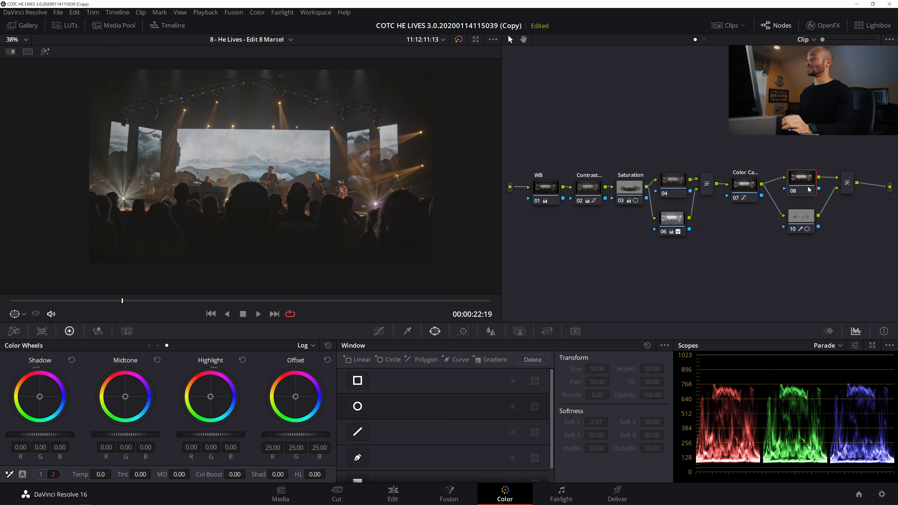
click(807, 212)
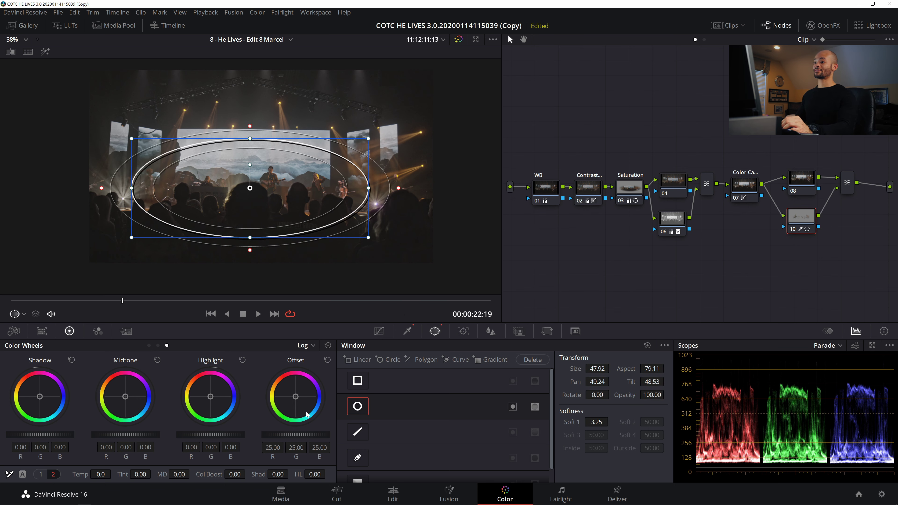
click(316, 346)
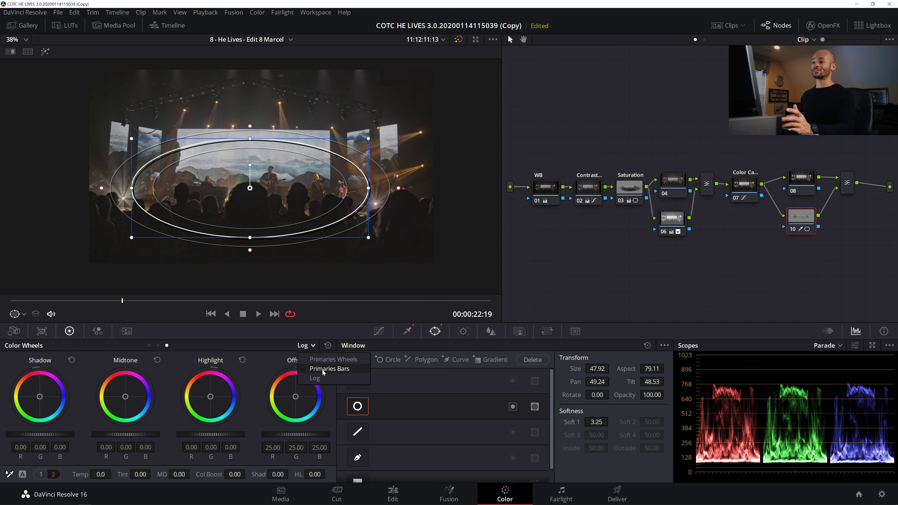
key(Escape)
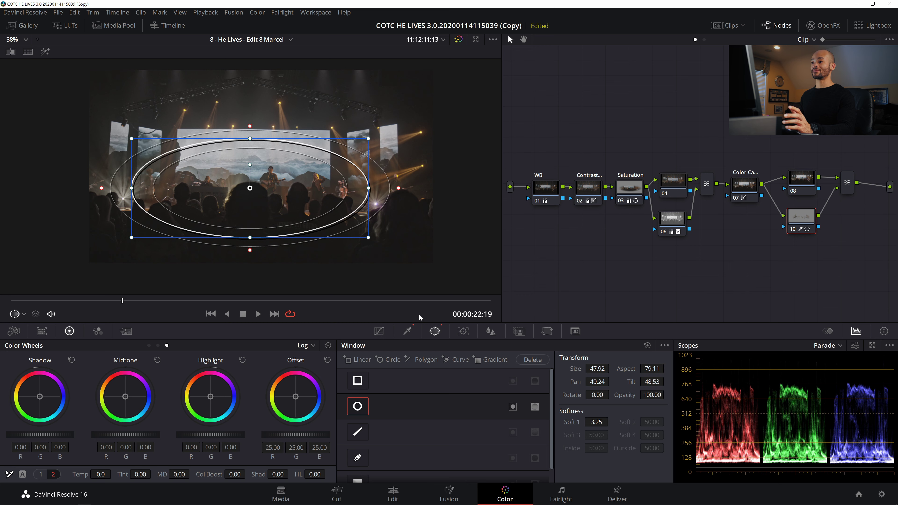
click(379, 332)
click(311, 345)
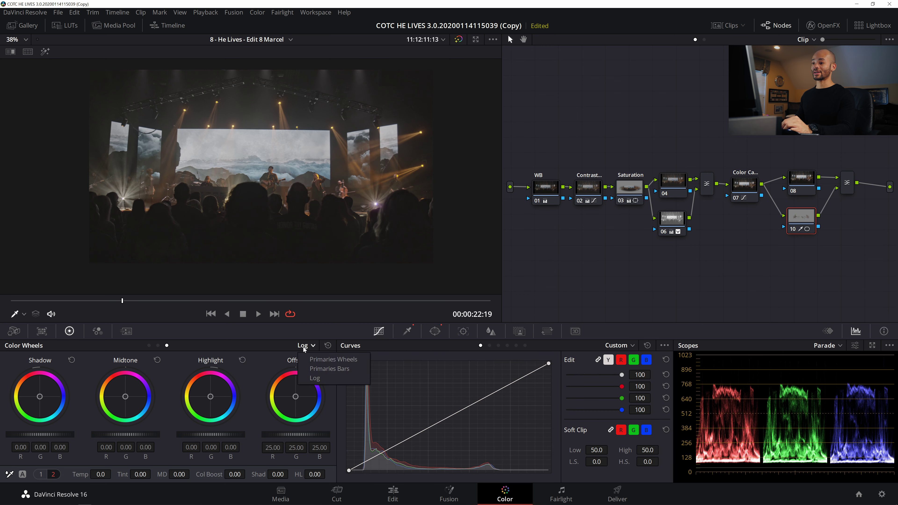
Show the wheels as Primaries Bars and raise node 10's Gain to 1.08 on all channels
click(326, 369)
drag(205, 435, 223, 434)
click(242, 361)
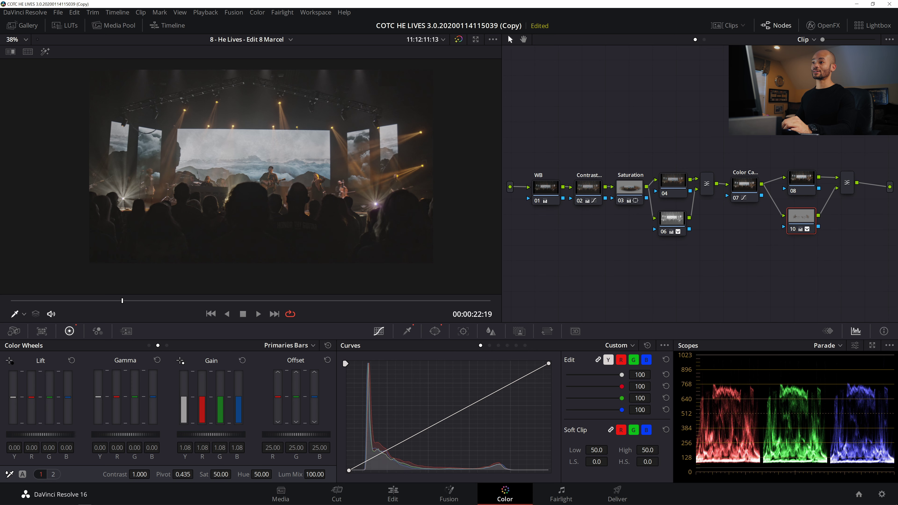
scroll(343, 165, up, 5)
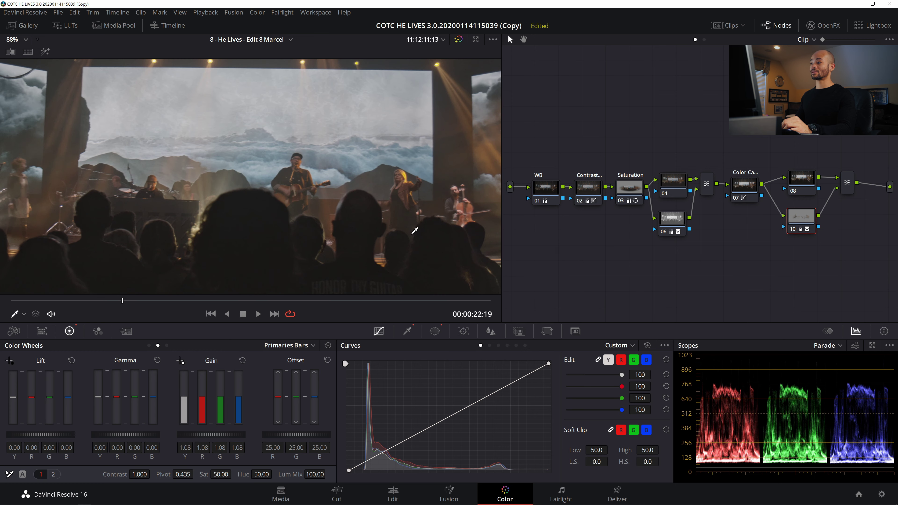
Toggle node 10 with Ctrl+D several times to compare, leaving it enabled
key(ctrl+d)
key(ctrl+d)
key(ctrl+d)
scroll(423, 187, up, 5)
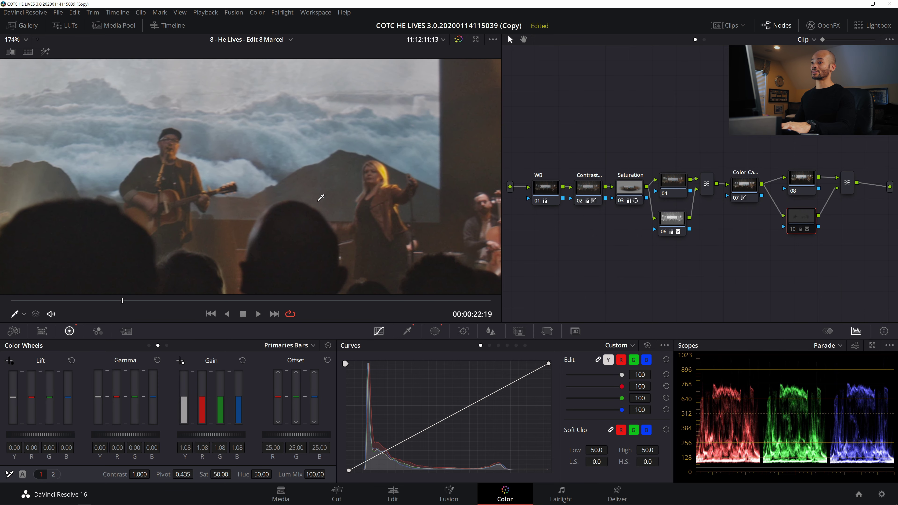
key(ctrl+d)
key(ctrl+d)
key(ctrl+d)
key(ctrl+d)
key(ctrl+d)
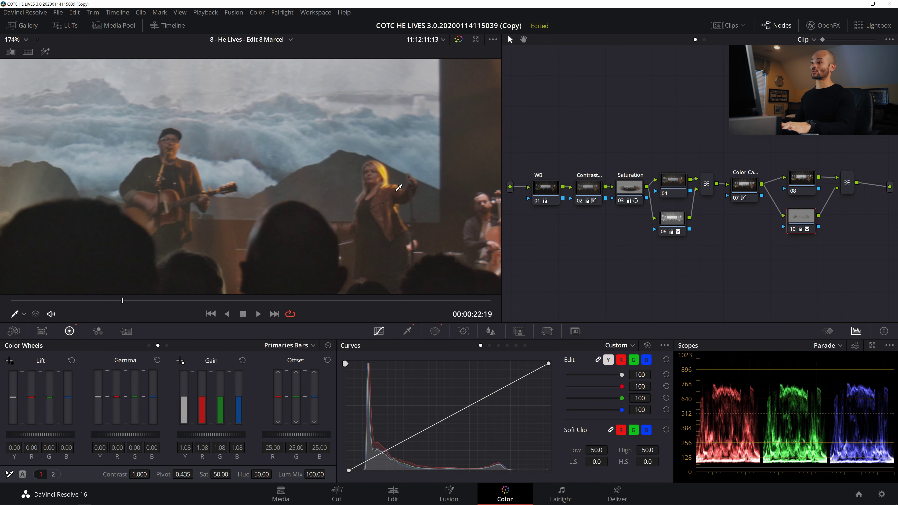
key(ctrl+d)
key(ctrl+d)
key(ctrl+d)
key(ctrl+d)
key(ctrl+d)
key(ctrl+d)
scroll(399, 187, down, 4)
key(ctrl+d)
key(ctrl+d)
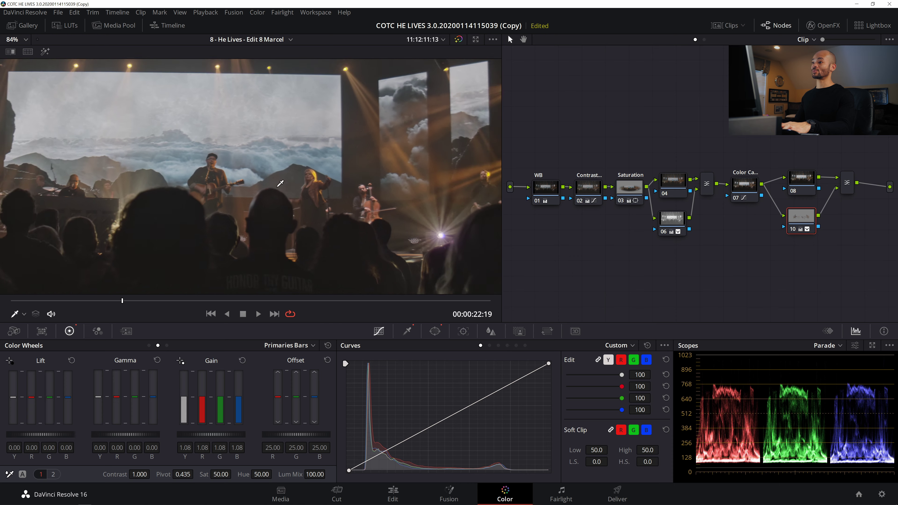
scroll(280, 183, down, 4)
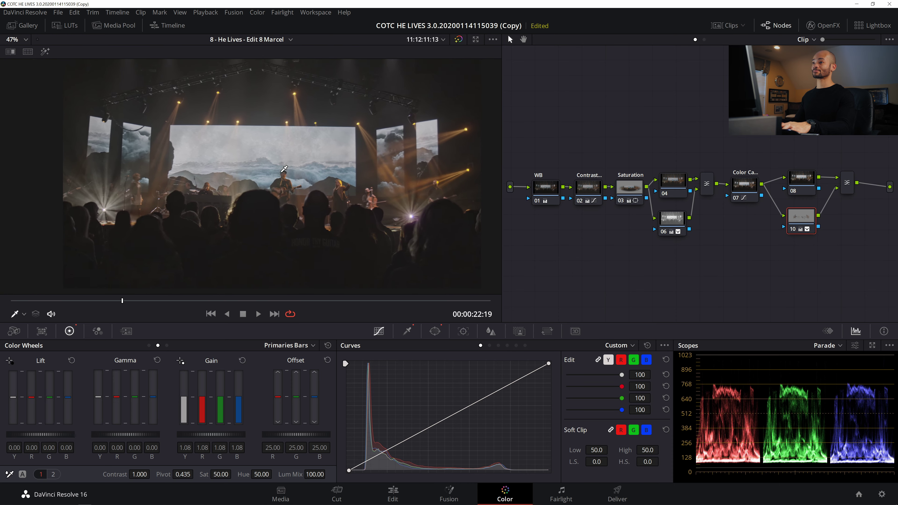
scroll(284, 169, down, 2)
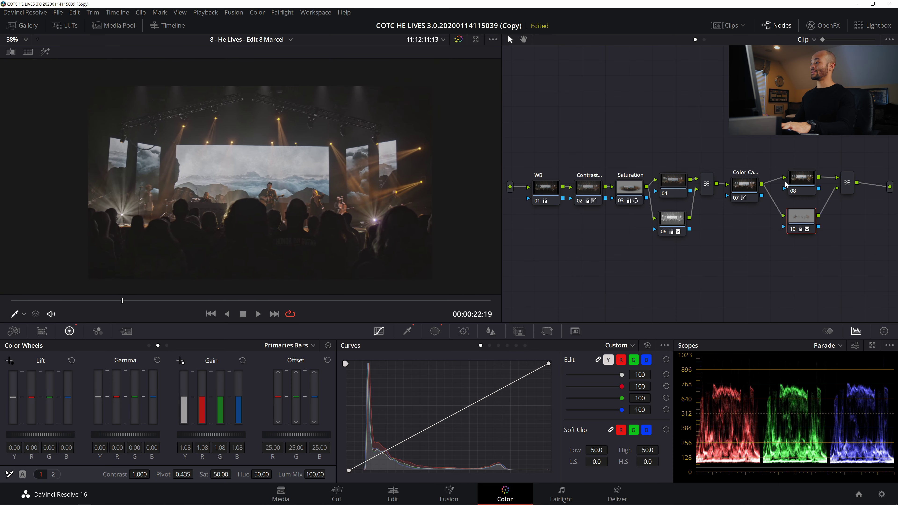
On node 08's Log wheels, tint shadows blue (-0.06, 0.01, 0.06) and midtones warm (0.03, -0.00, -0.05)
click(800, 180)
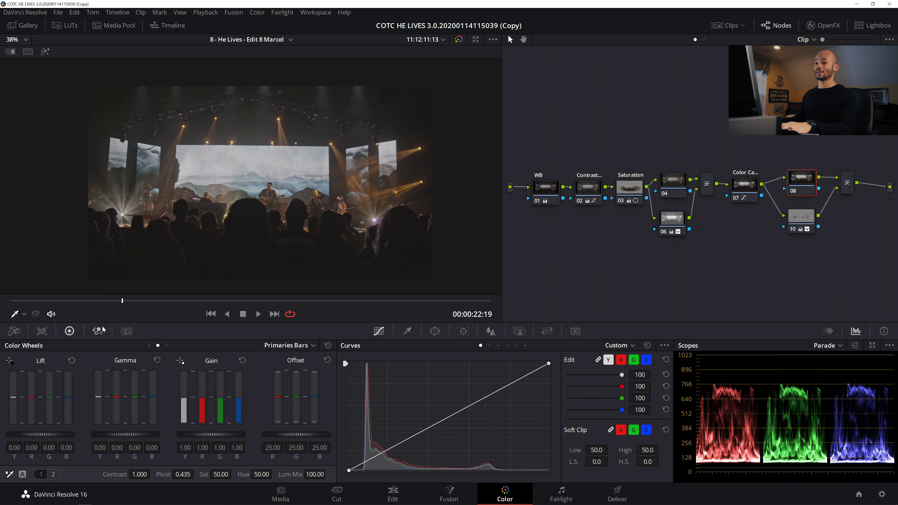
click(292, 345)
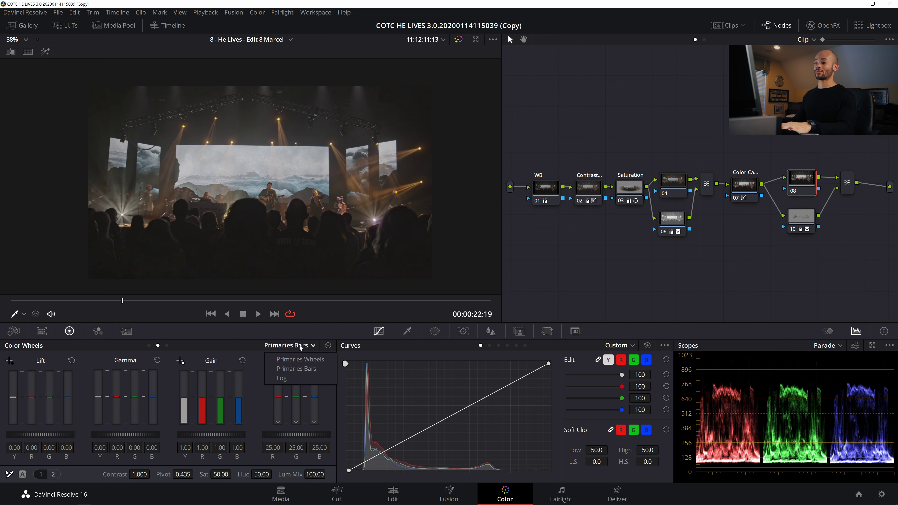
click(293, 367)
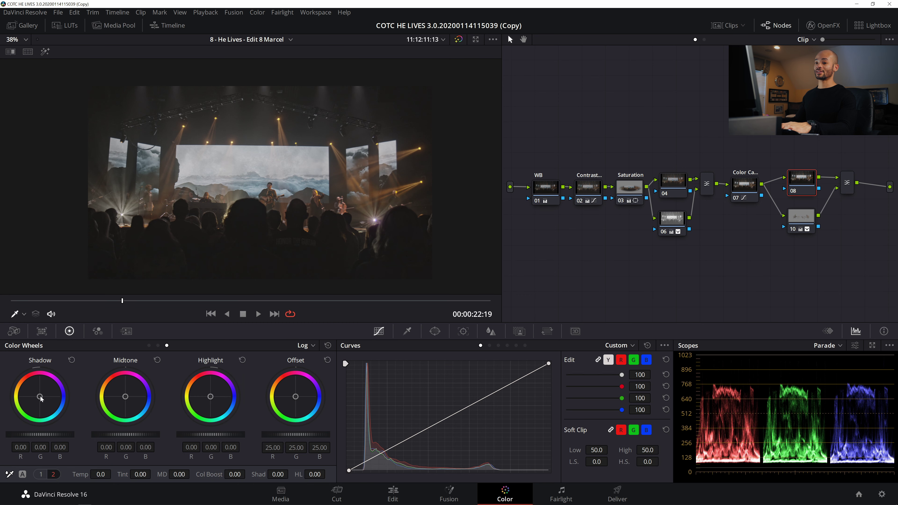
drag(41, 398, 41, 398)
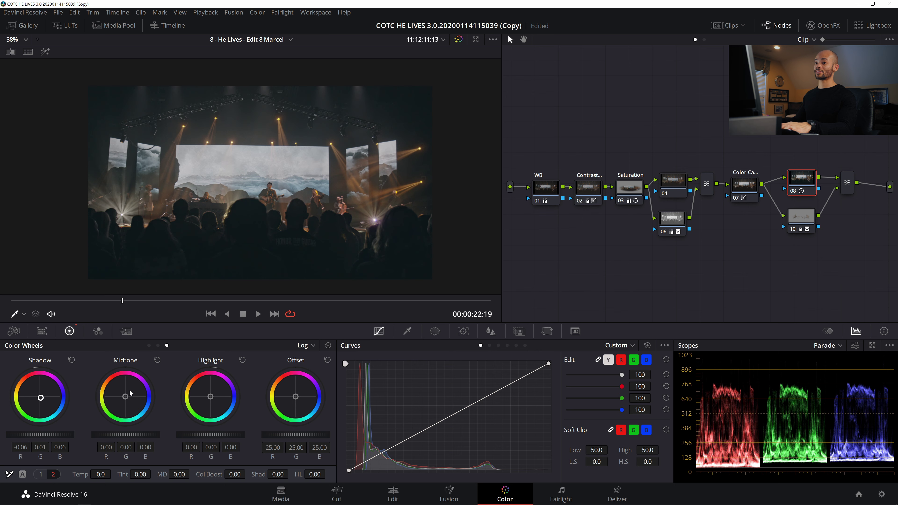
drag(126, 398, 125, 398)
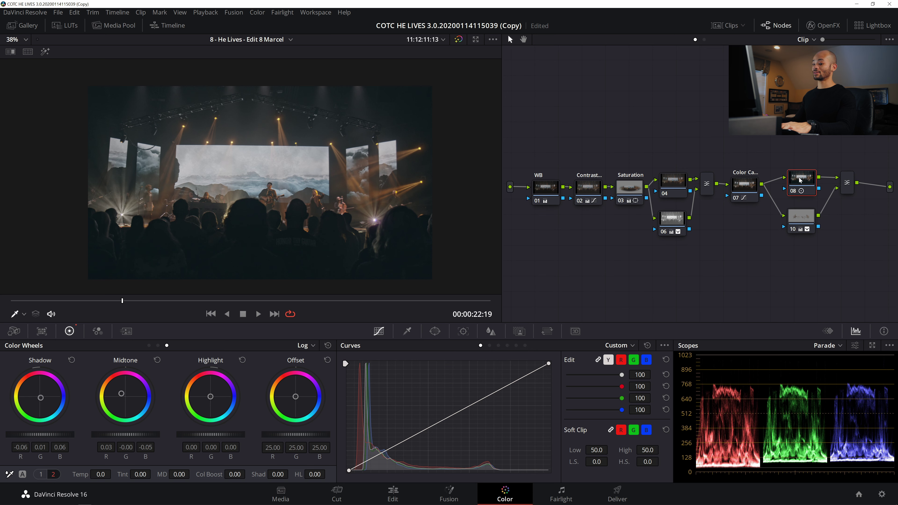
key(ctrl+d)
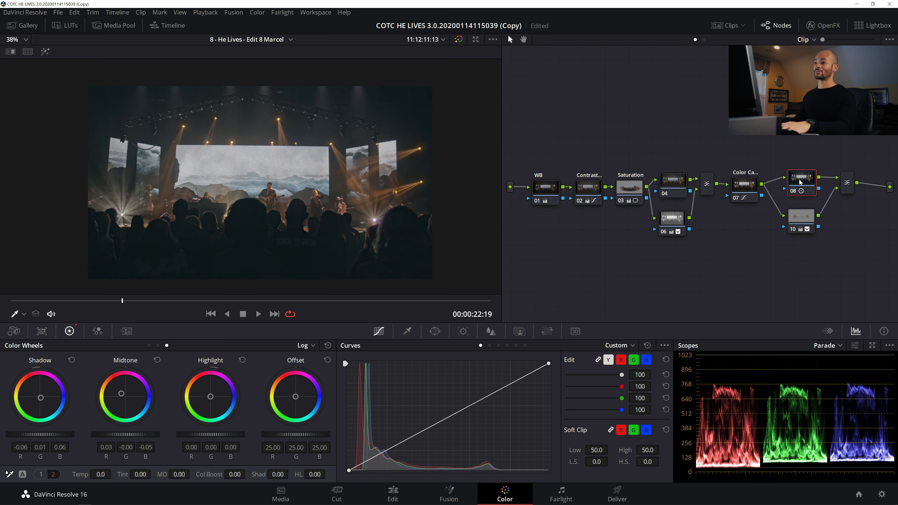
key(ctrl+d)
scroll(253, 188, up, 3)
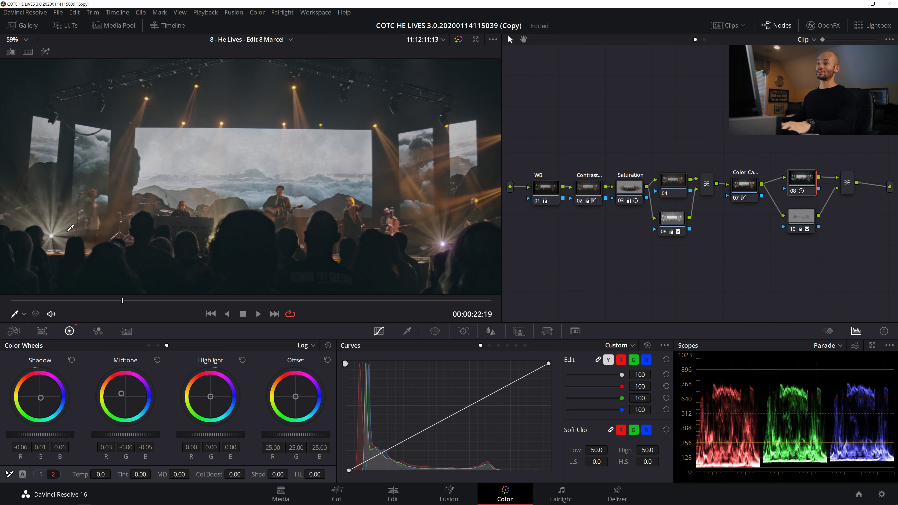
scroll(142, 264, down, 2)
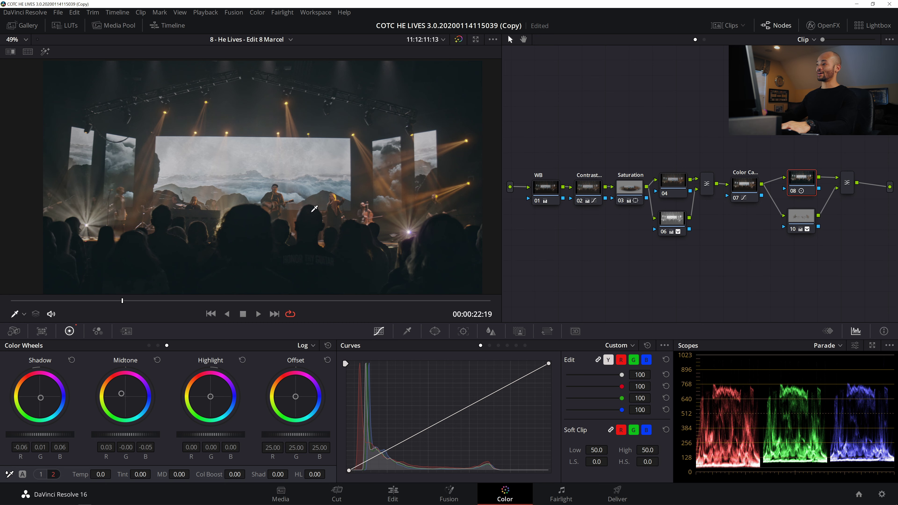
scroll(327, 184, down, 2)
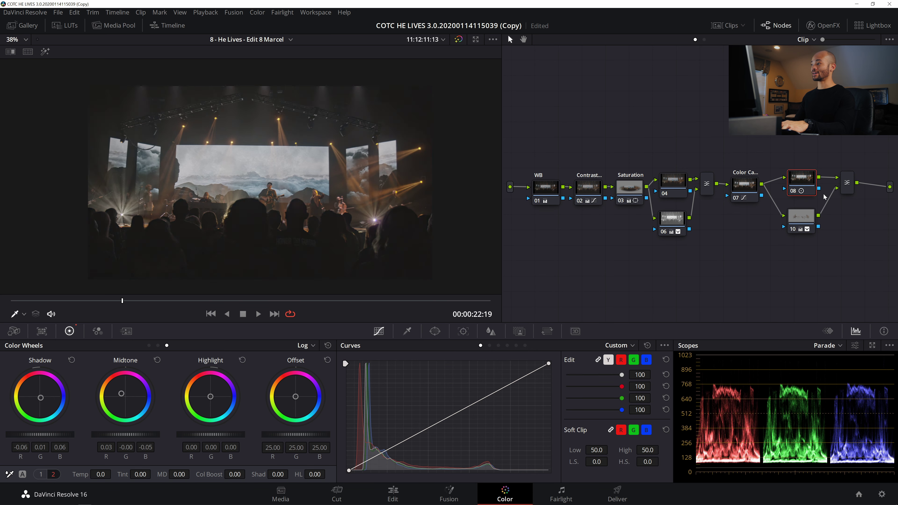
drag(852, 189, 852, 197)
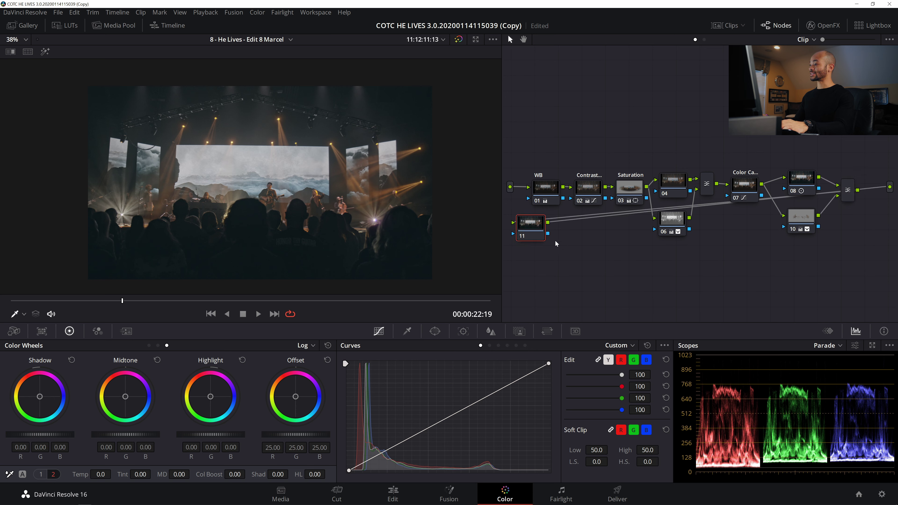
Add serial nodes 11 and 12 after the layer mixer and tidy nodes 08, 10 and the mixer
key(alt+s)
drag(775, 268, 866, 268)
drag(804, 182, 792, 174)
drag(801, 217, 787, 208)
drag(846, 192, 827, 180)
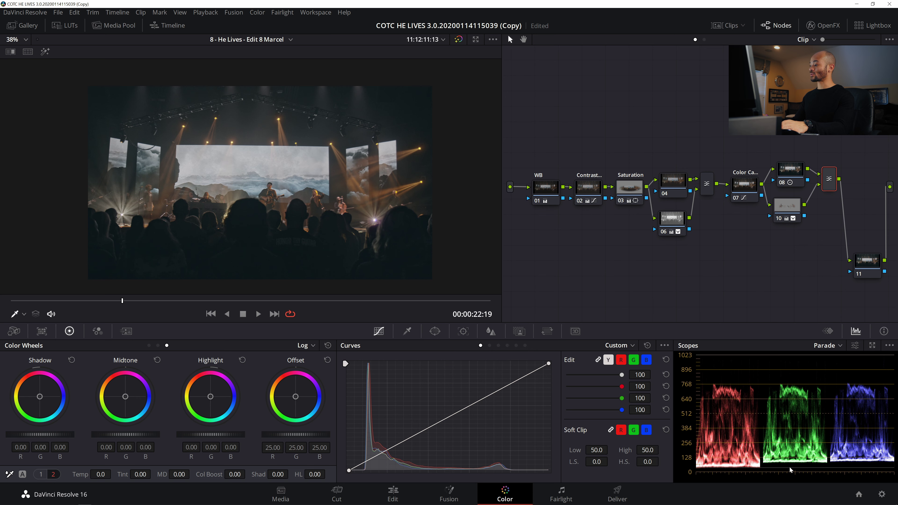
drag(872, 262, 852, 265)
key(alt+s)
drag(744, 269, 754, 275)
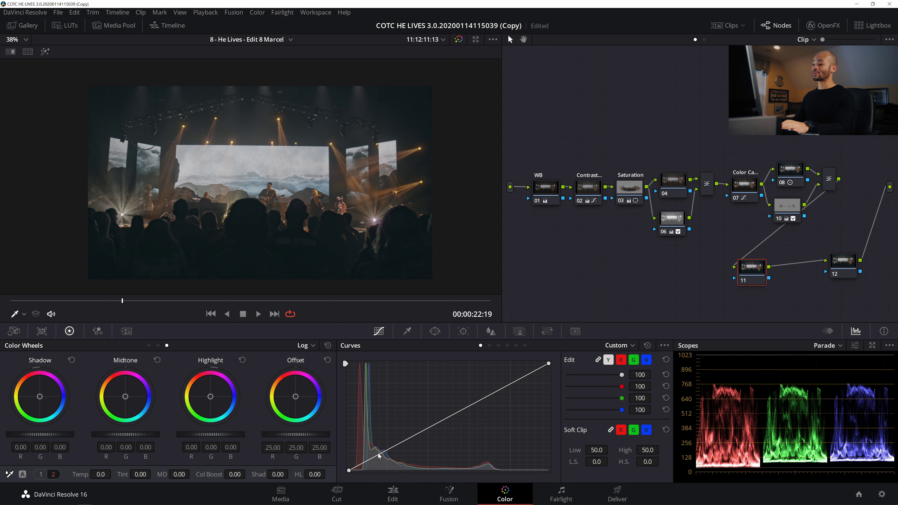
Add a low point on node 11's custom curve pulled slightly down, then raise the upper curve
scroll(214, 167, up, 5)
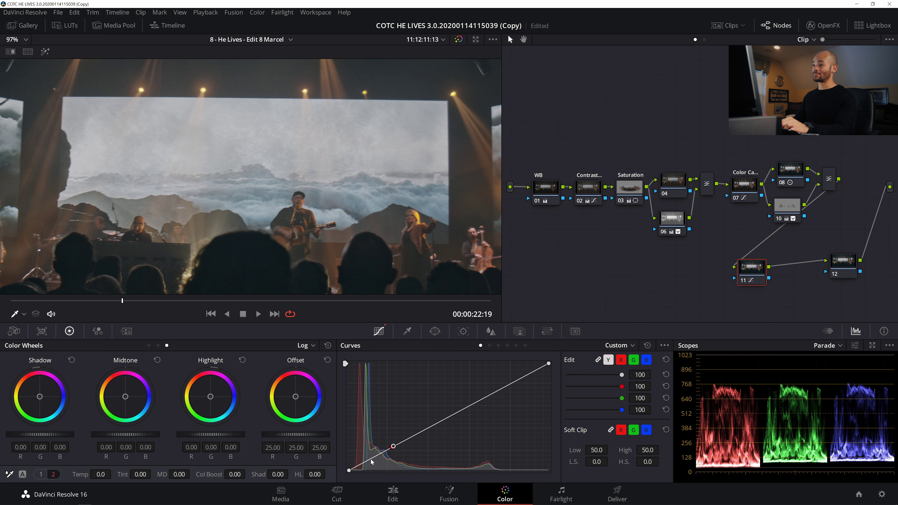
scroll(283, 201, down, 2)
scroll(283, 201, down, 2)
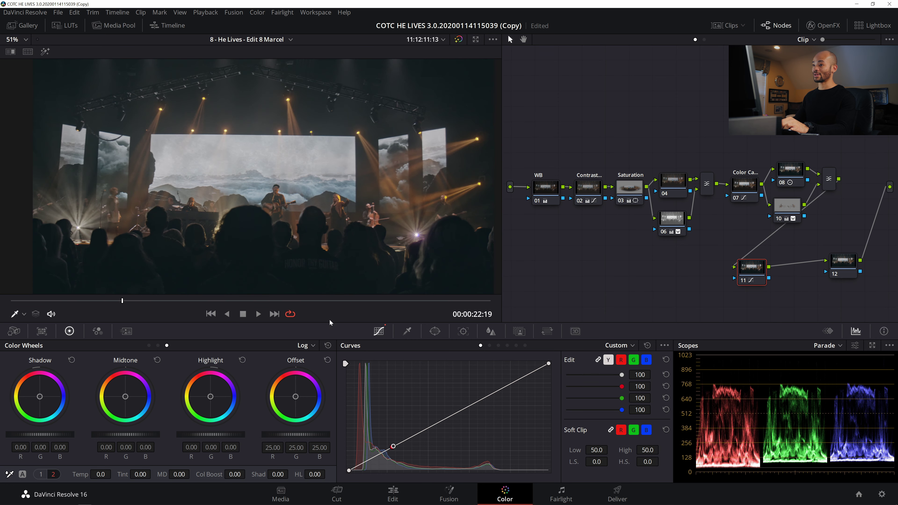
click(371, 463)
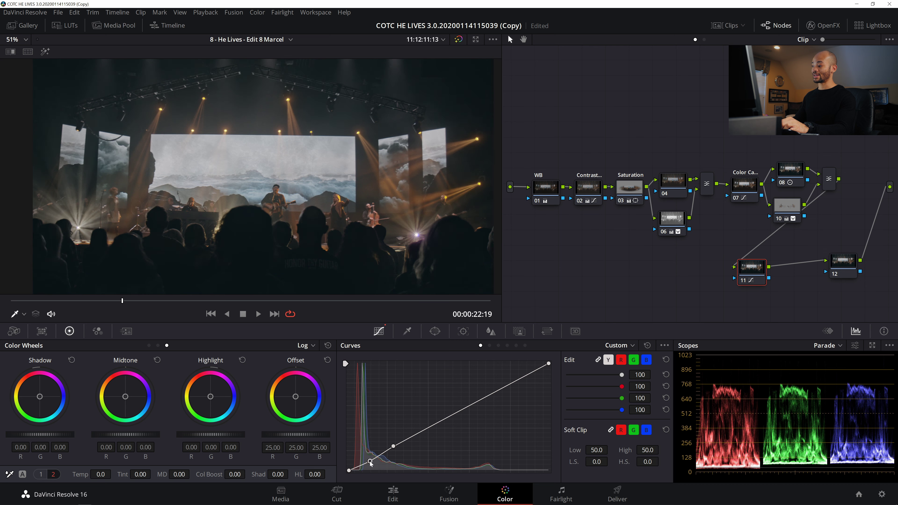
drag(371, 466, 372, 467)
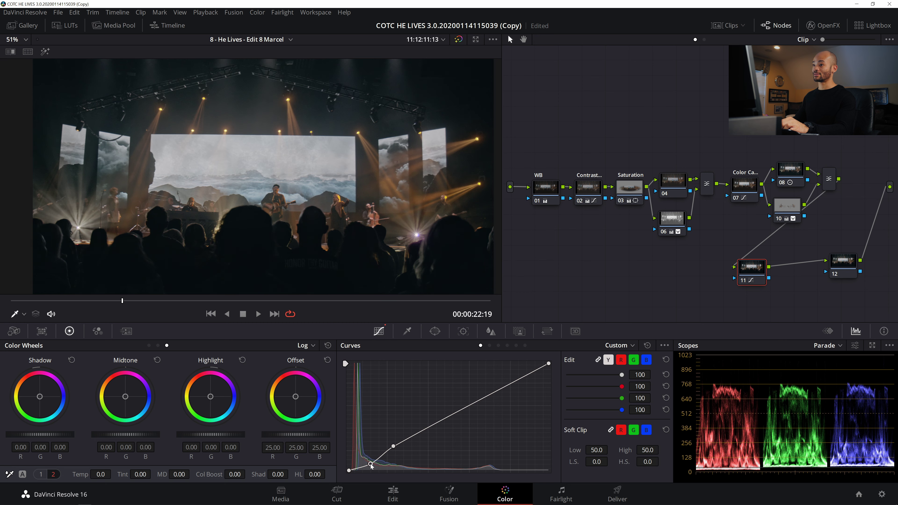
scroll(300, 194, down, 3)
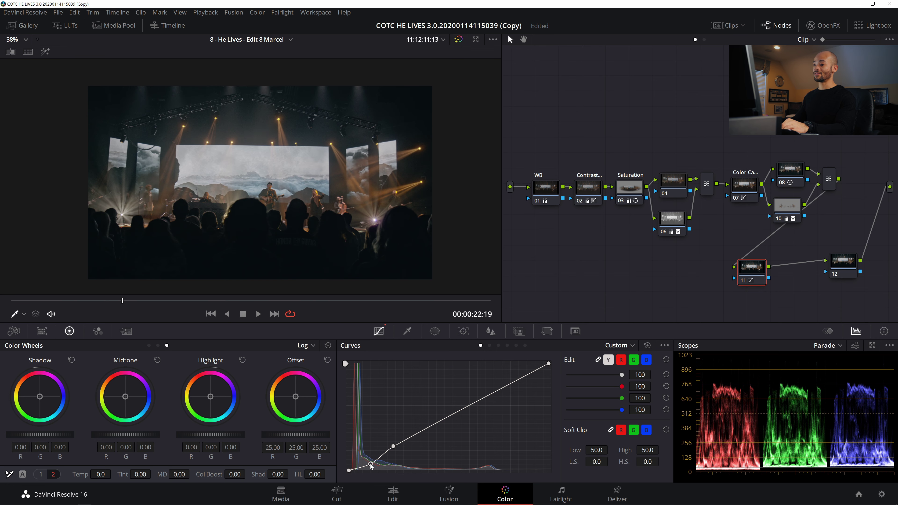
drag(371, 466, 369, 460)
scroll(235, 231, up, 5)
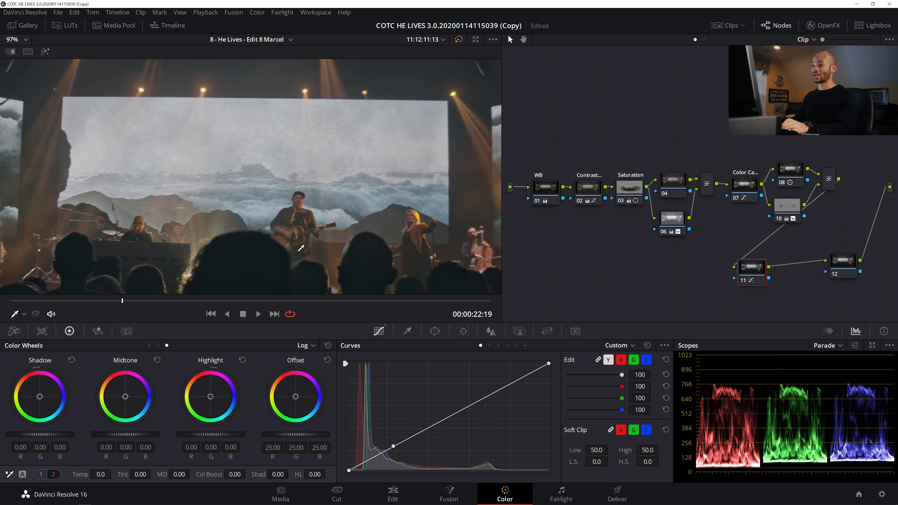
drag(369, 461, 371, 468)
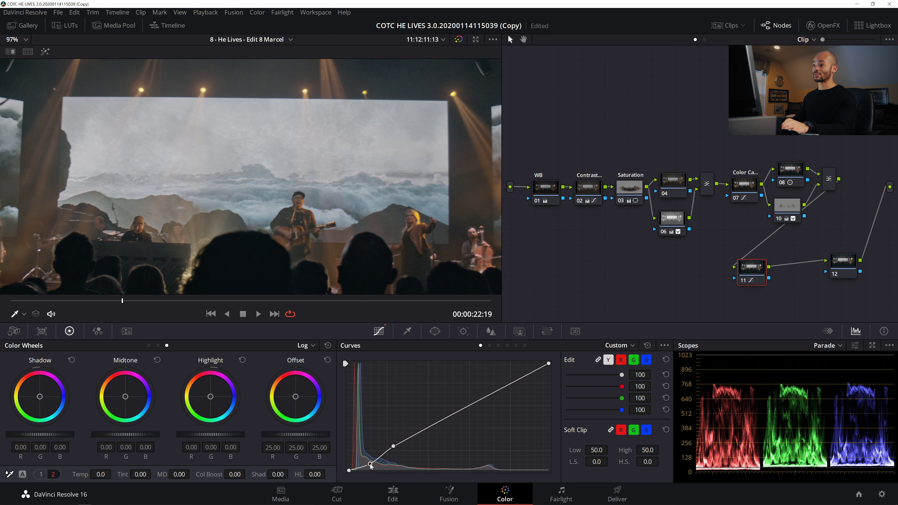
drag(370, 465, 371, 466)
scroll(300, 230, down, 5)
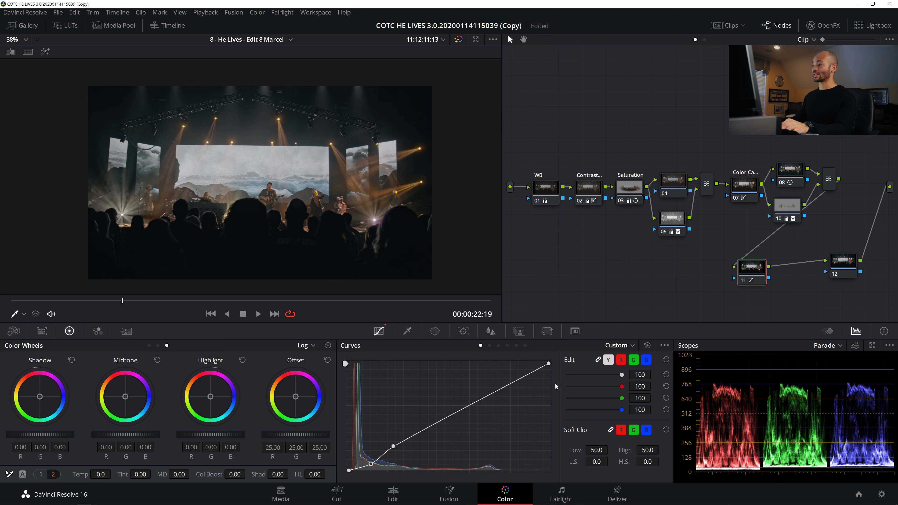
mouse_move(476, 404)
mouse_down()
mouse_move(483, 397)
mouse_move(459, 404)
mouse_up()
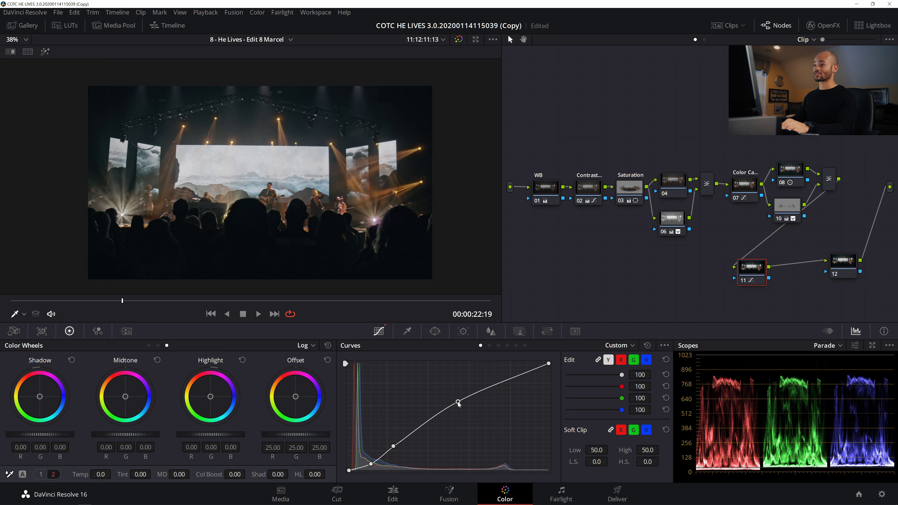
Lift node 11's upper-midtone curve point further, brightening highlights toward 896 on the parade
drag(459, 405, 463, 400)
drag(463, 399, 464, 399)
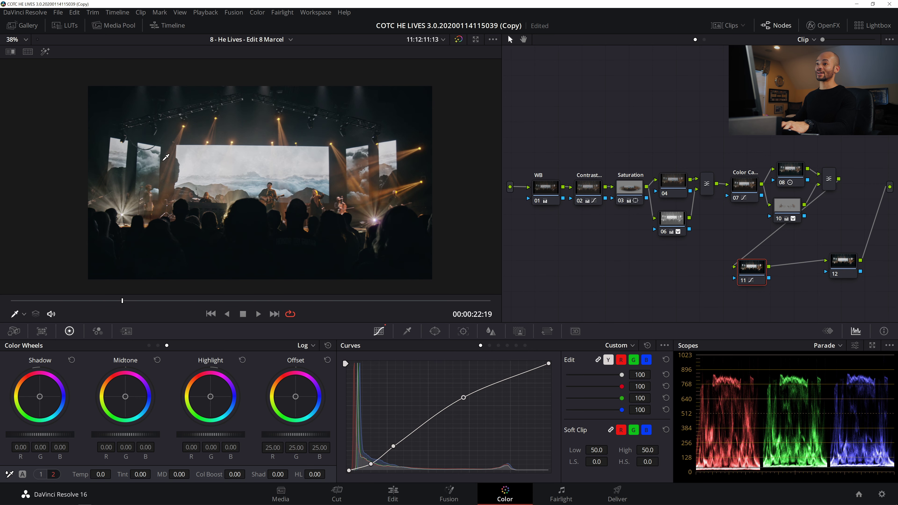
click(842, 267)
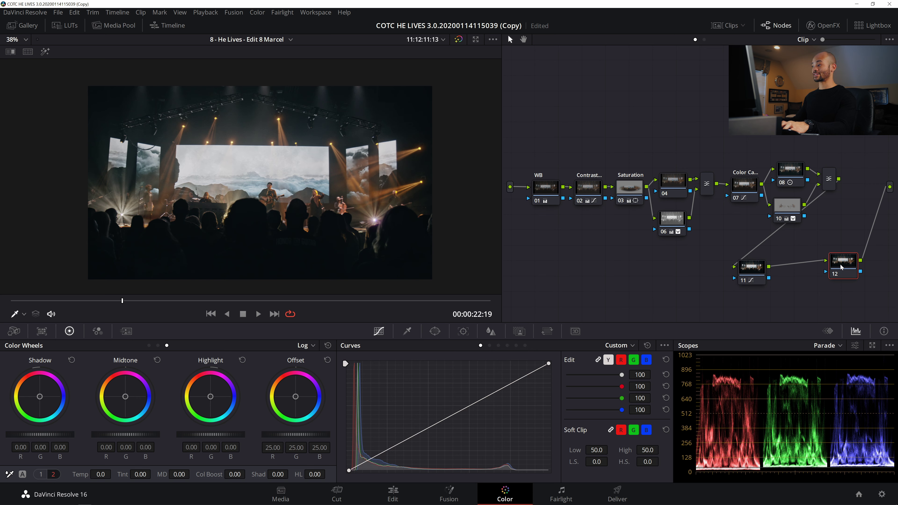
Label node 11 'Last Contr' and switch node 12's curves to Lum Vs Sat
right_click(752, 275)
click(770, 279)
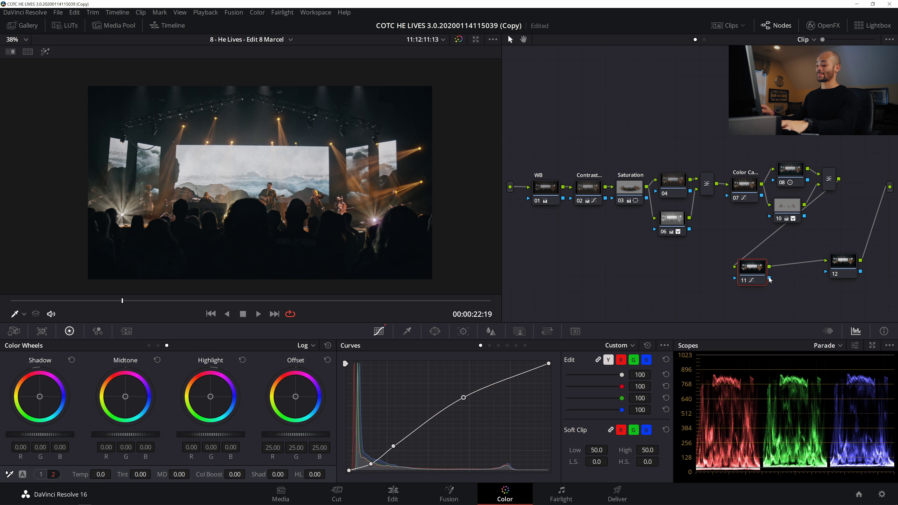
text(Last Contrast)
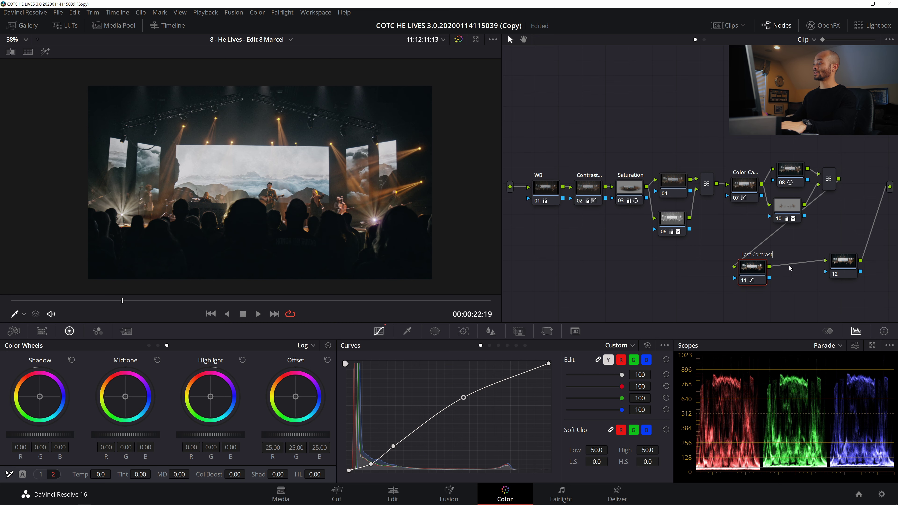
click(848, 262)
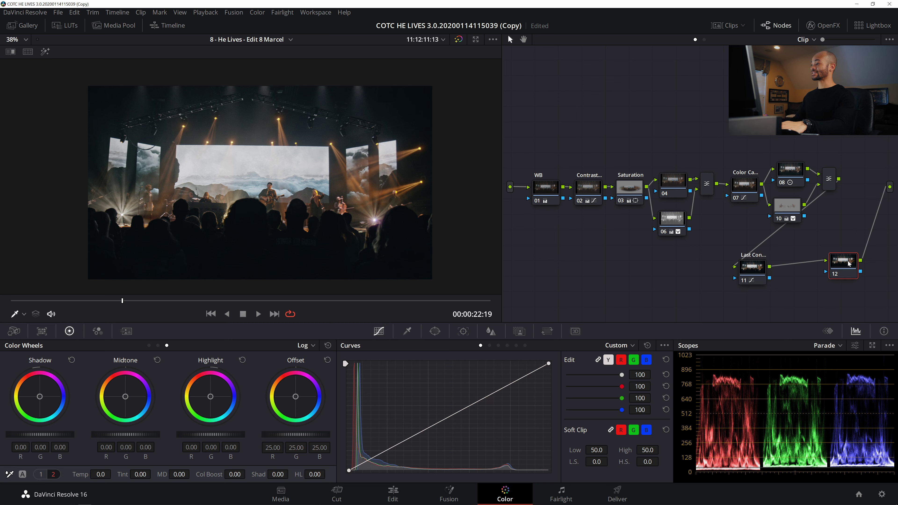
click(517, 346)
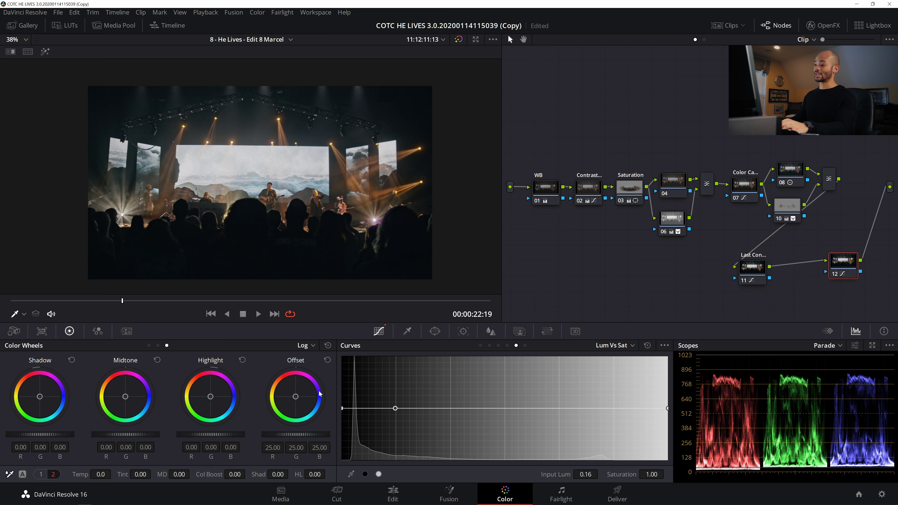
Drop node 12's Lum vs Sat to zero in the deepest shadows, ramping back by low midtones
mouse_move(341, 409)
mouse_down()
mouse_move(353, 472)
mouse_move(344, 398)
mouse_move(342, 408)
mouse_up()
drag(343, 408, 362, 499)
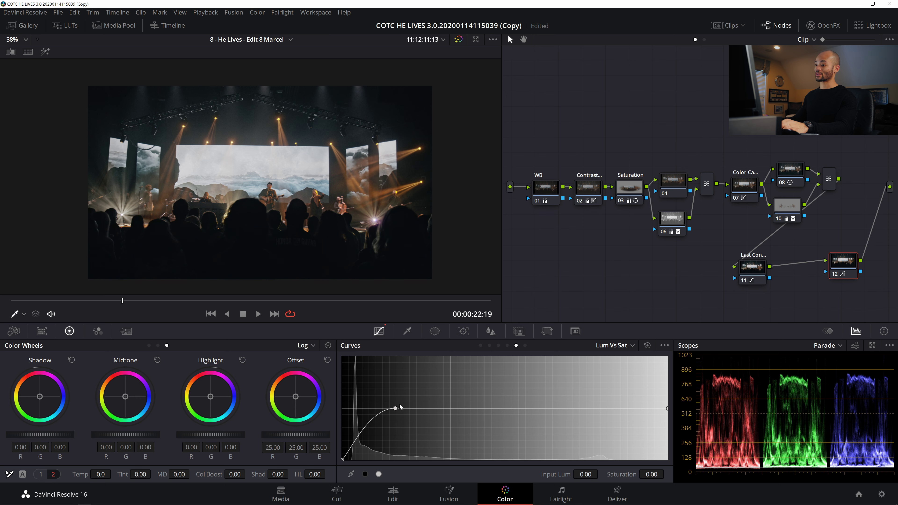
drag(396, 411, 399, 411)
drag(366, 442, 353, 462)
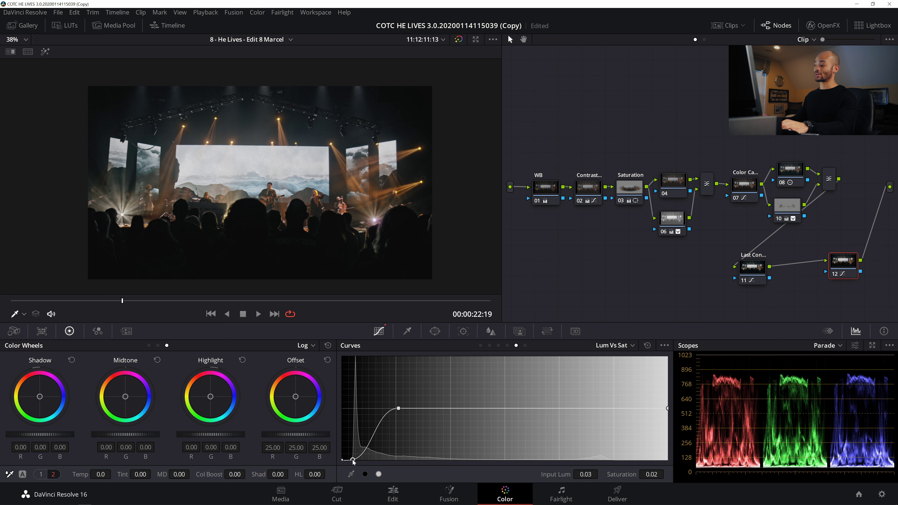
scroll(297, 228, down, 2)
scroll(304, 233, up, 3)
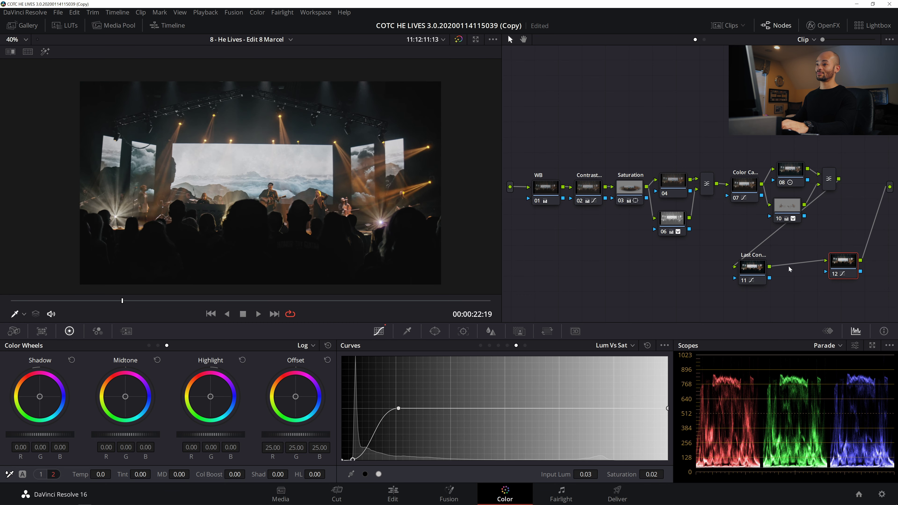
Align node 12 beside node 11 and toggle it with Ctrl+D to compare, ending enabled
drag(847, 262, 835, 269)
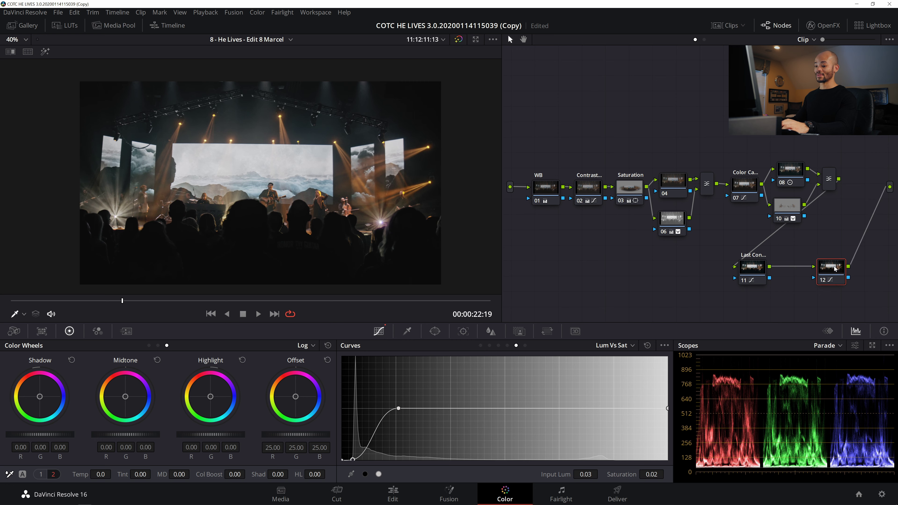
key(ctrl+d)
key(ctrl+d)
key(ctrl+d)
key(ctrl+d)
key(ctrl+d)
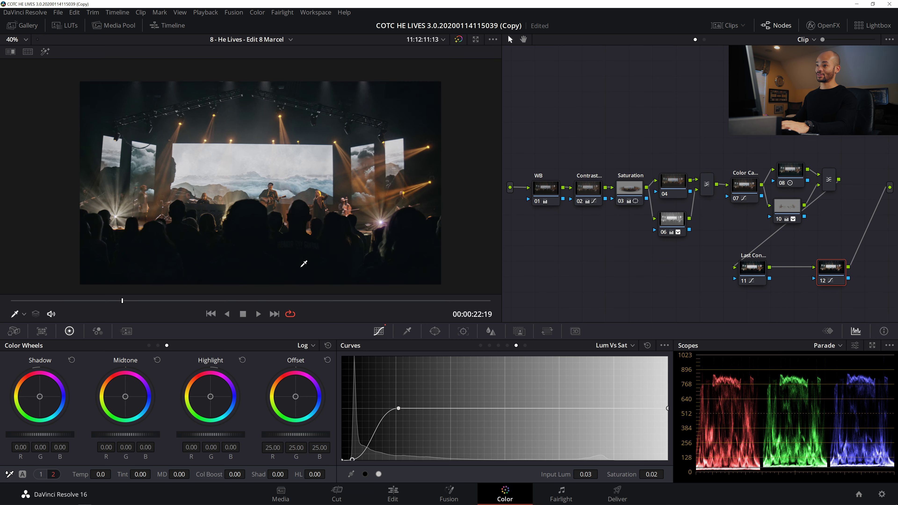
key(ctrl+d)
key(ctrl+d)
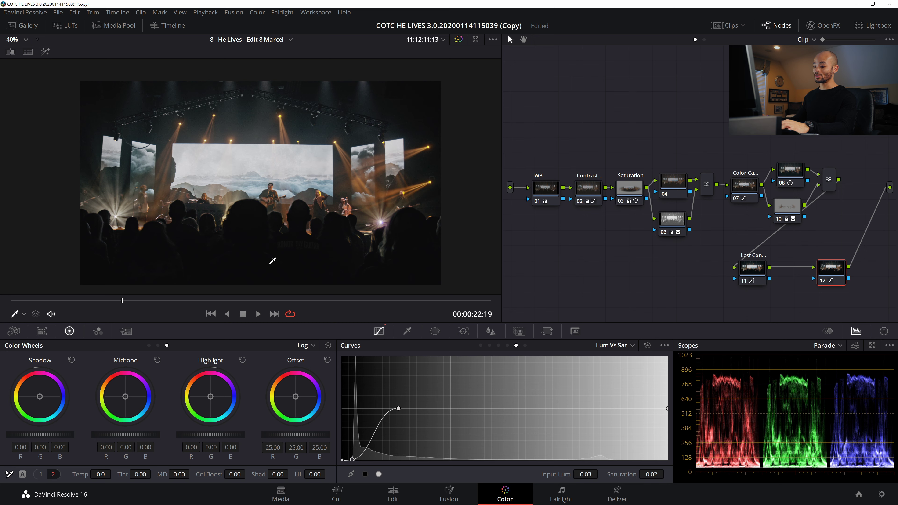
scroll(269, 260, up, 2)
key(ctrl+d)
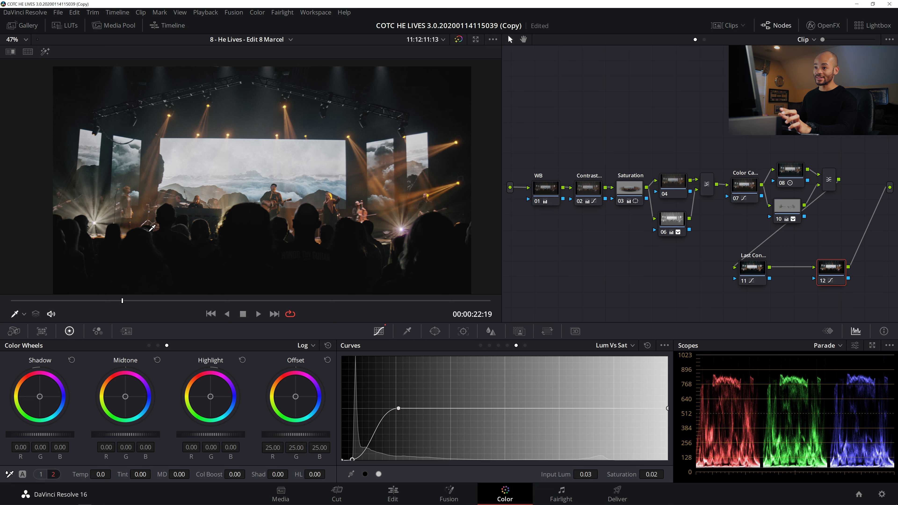
scroll(152, 229, up, 1)
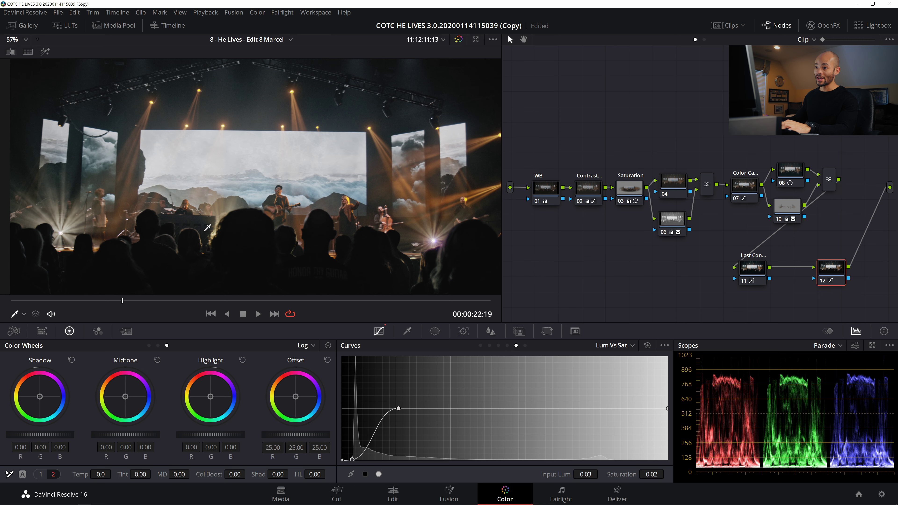
click(789, 181)
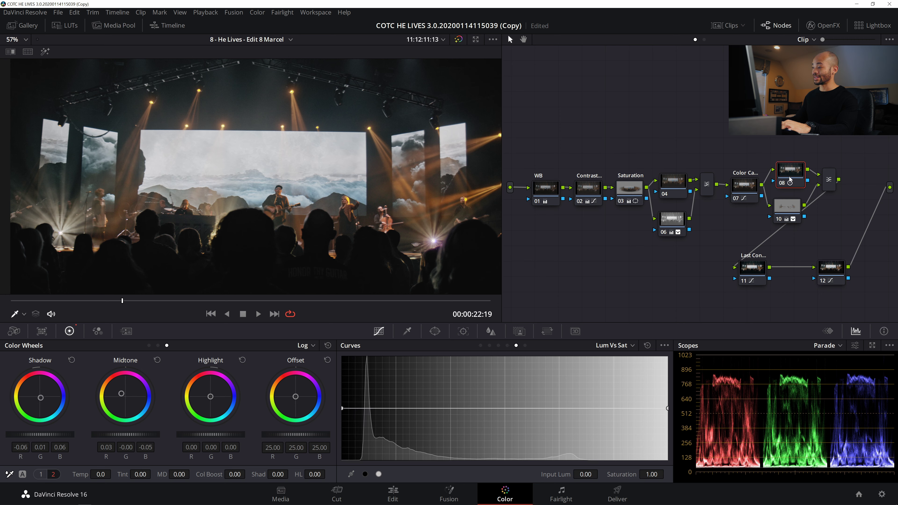
click(274, 257)
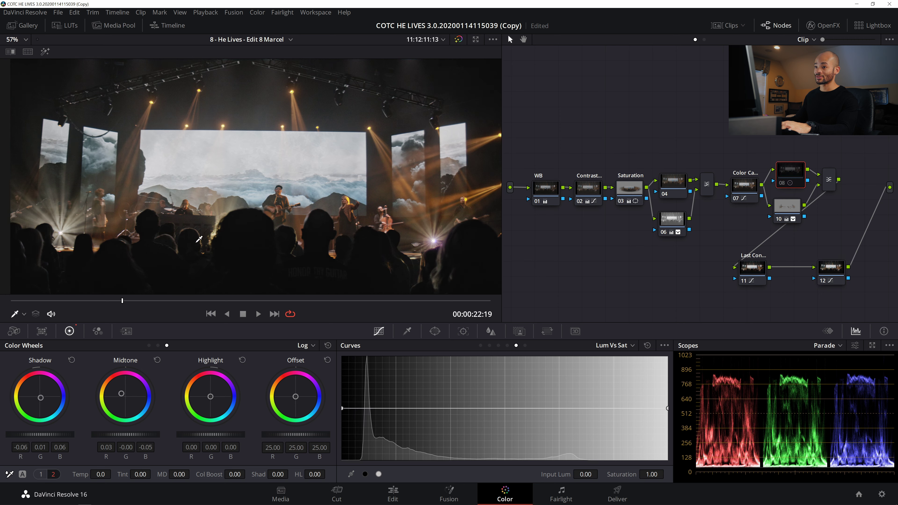
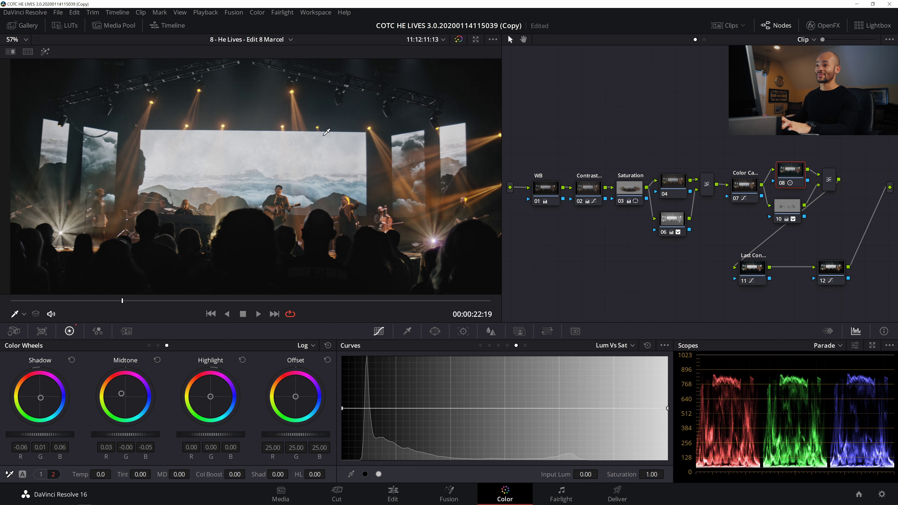
Play back the wide stage shot, clip 10, to review its grade
scroll(278, 148, down, 2)
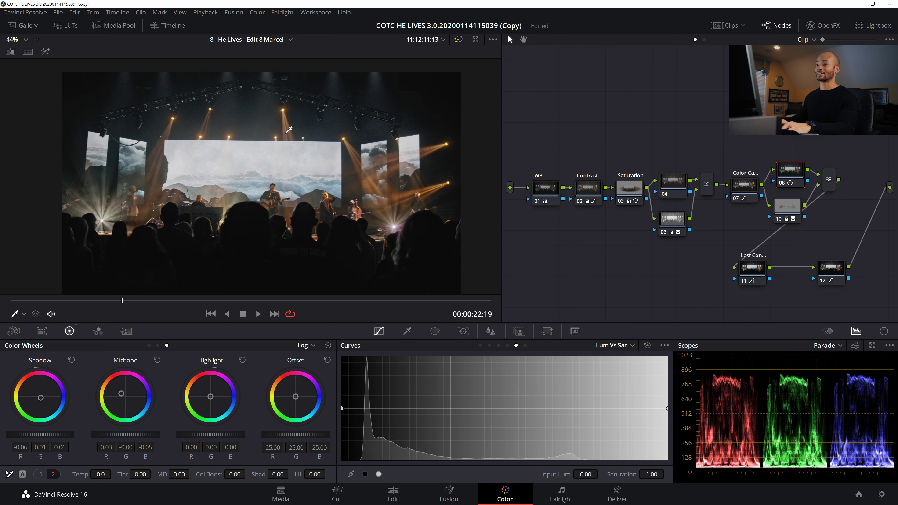
scroll(289, 130, down, 2)
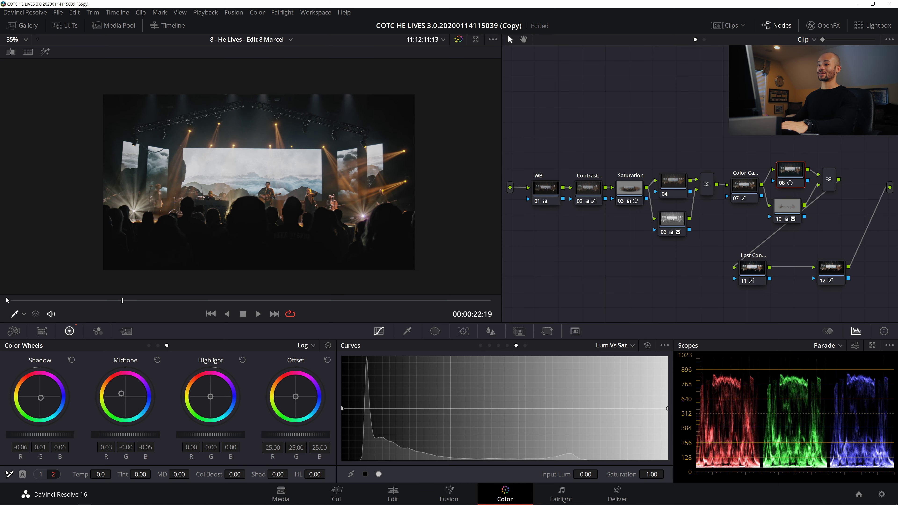
key(space)
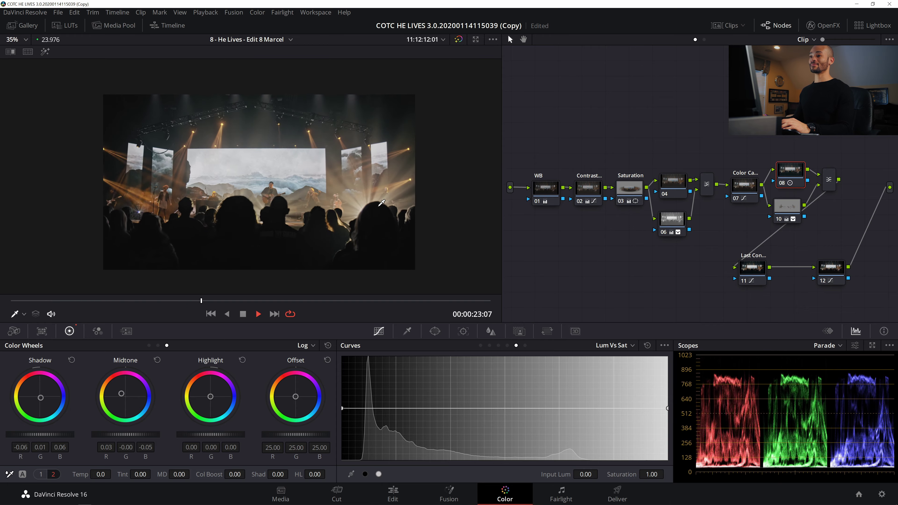
key(space)
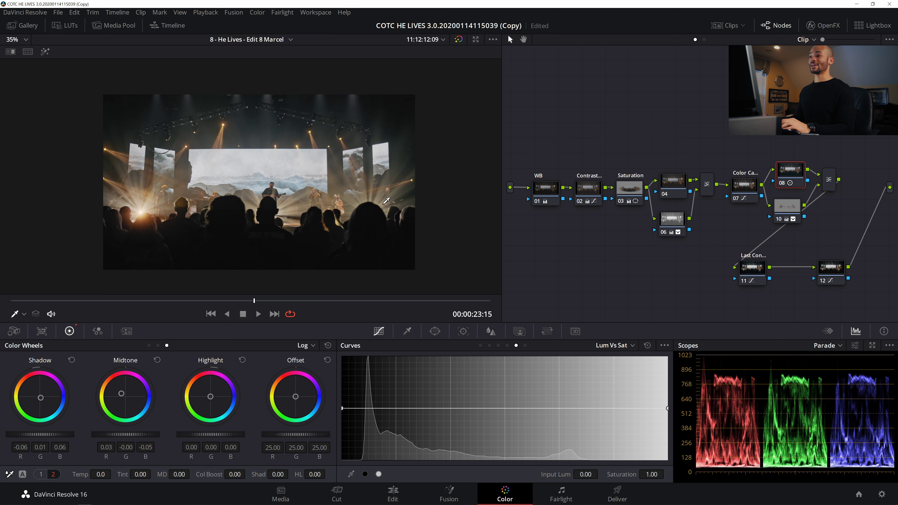
Copy clip 10's full node grade onto the singer close-up, clip 11, then select the Saturation node
click(725, 26)
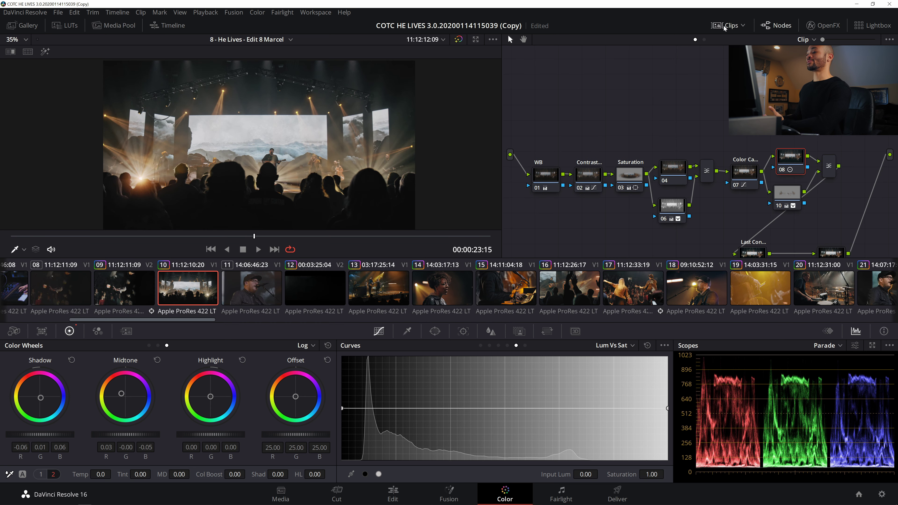
click(265, 298)
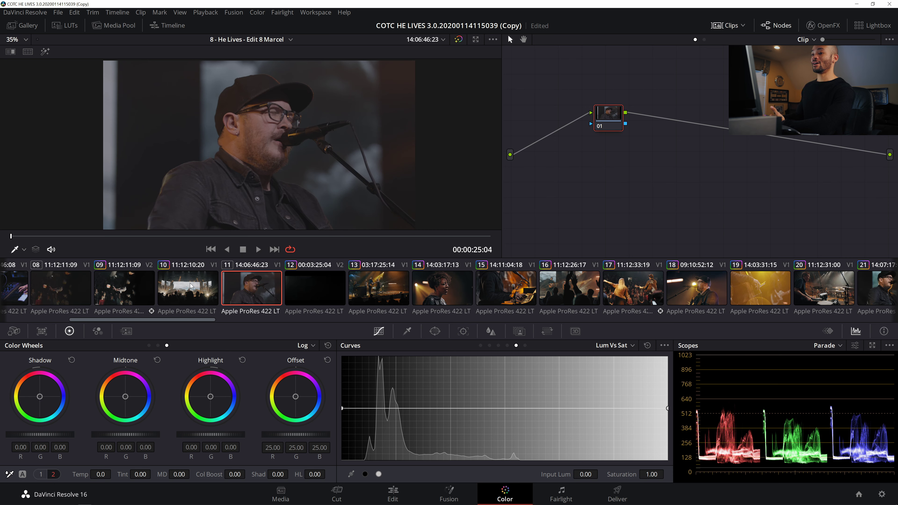
middle_click(182, 297)
scroll(312, 182, up, 1)
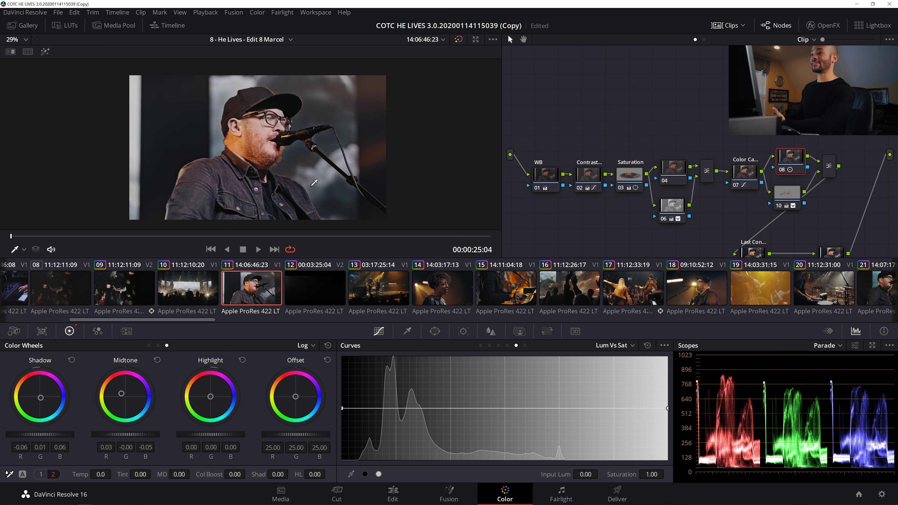
click(742, 25)
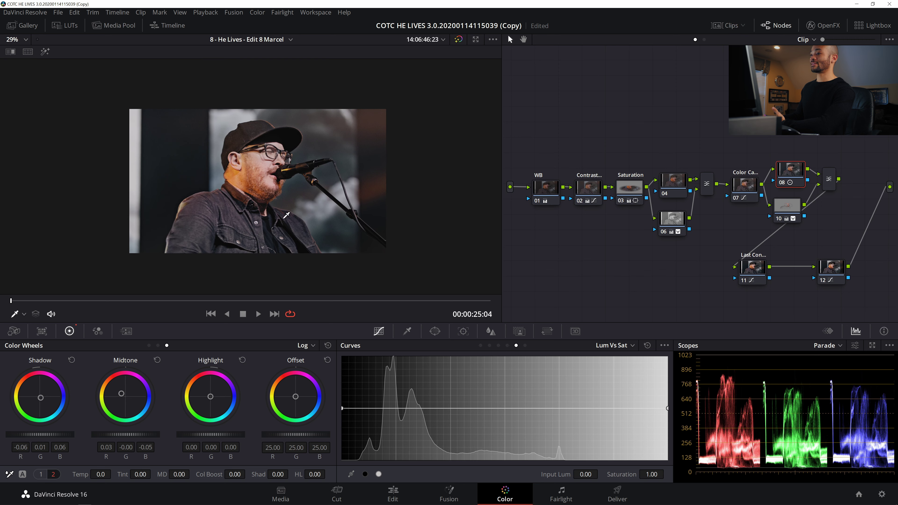
scroll(302, 224, up, 3)
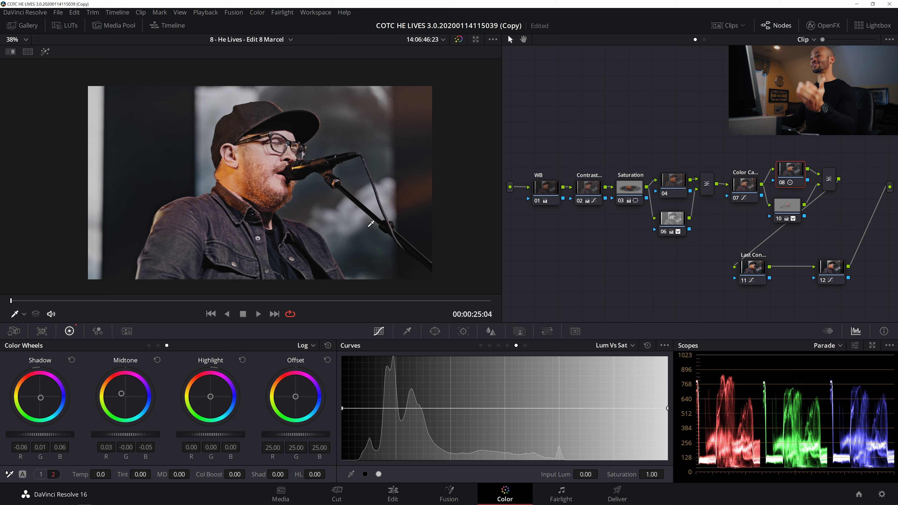
click(633, 192)
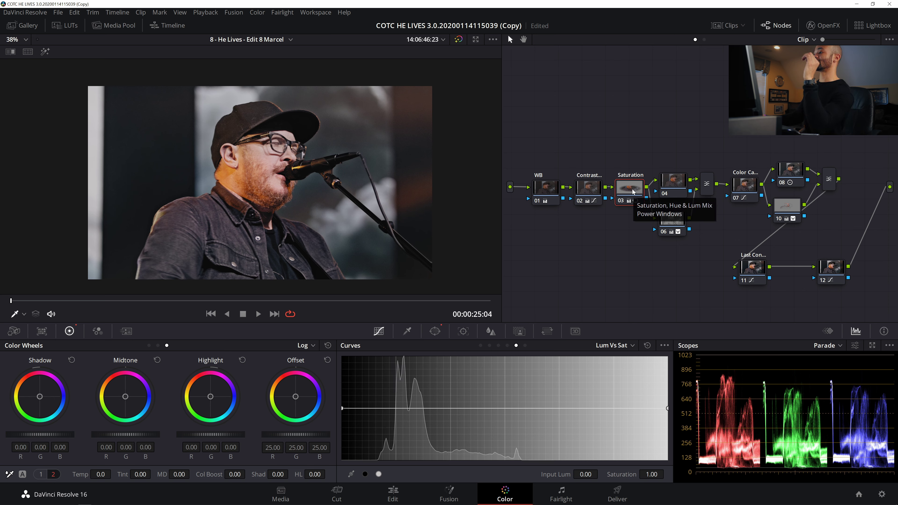
Move the Last Con node right and disable nodes 07 through 12
drag(758, 269, 859, 271)
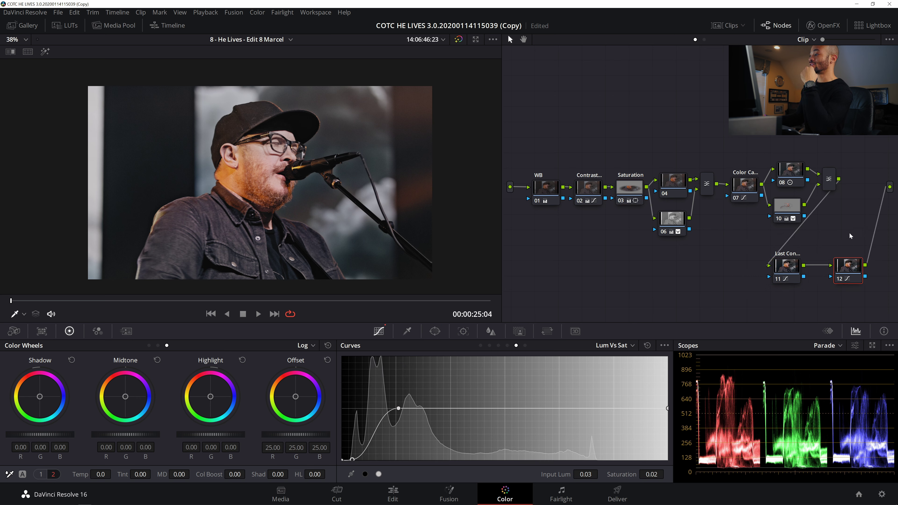
drag(881, 141, 742, 312)
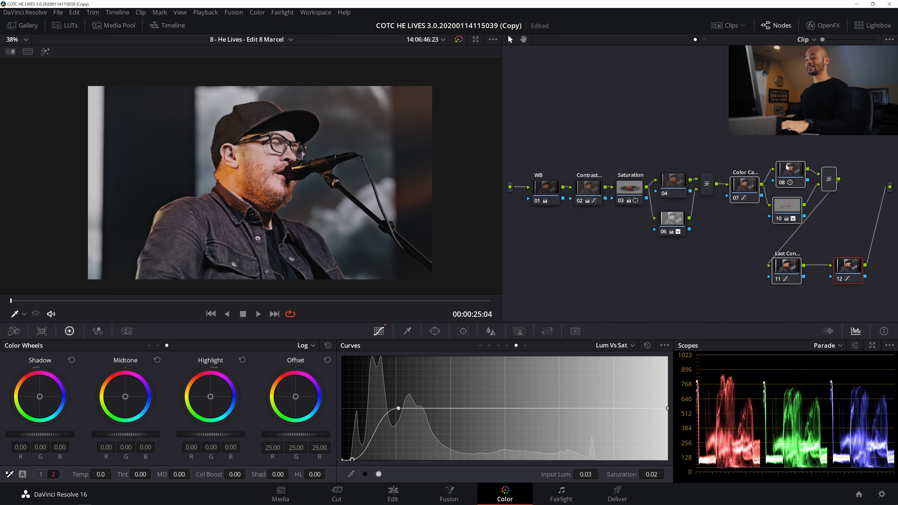
click(786, 181)
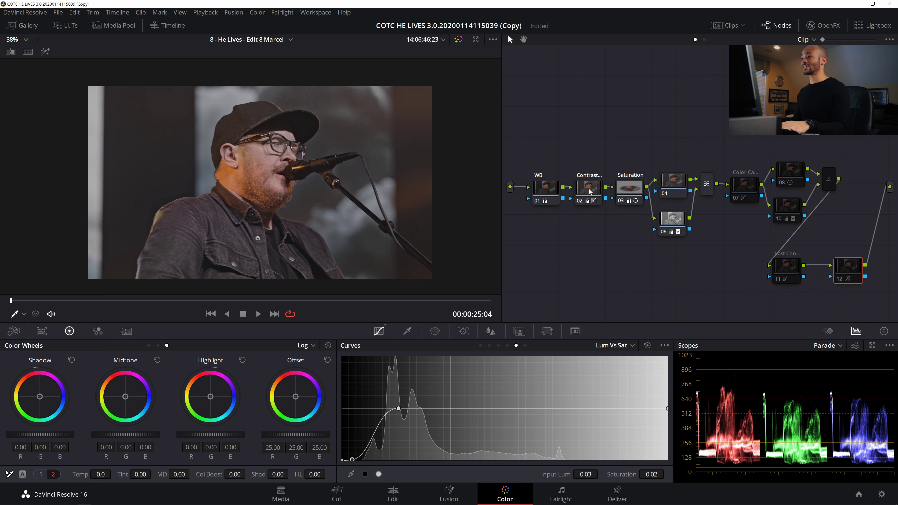
Reset the WB node's grade and retune it to Temp 150.0 and Tint -1.50
click(547, 192)
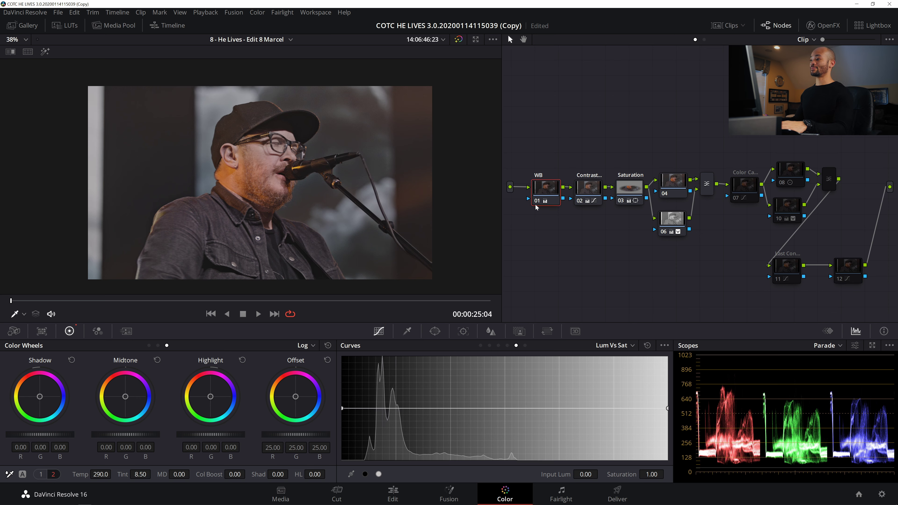
click(537, 203)
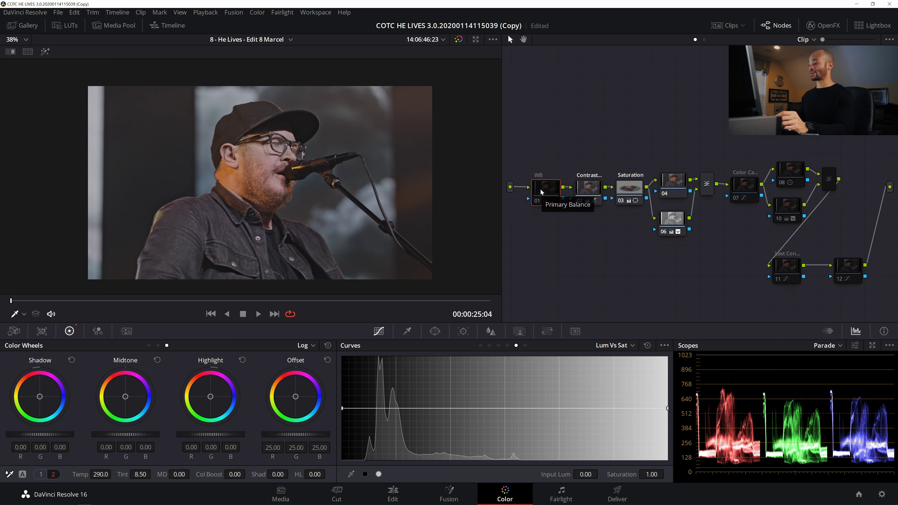
right_click(541, 191)
click(547, 194)
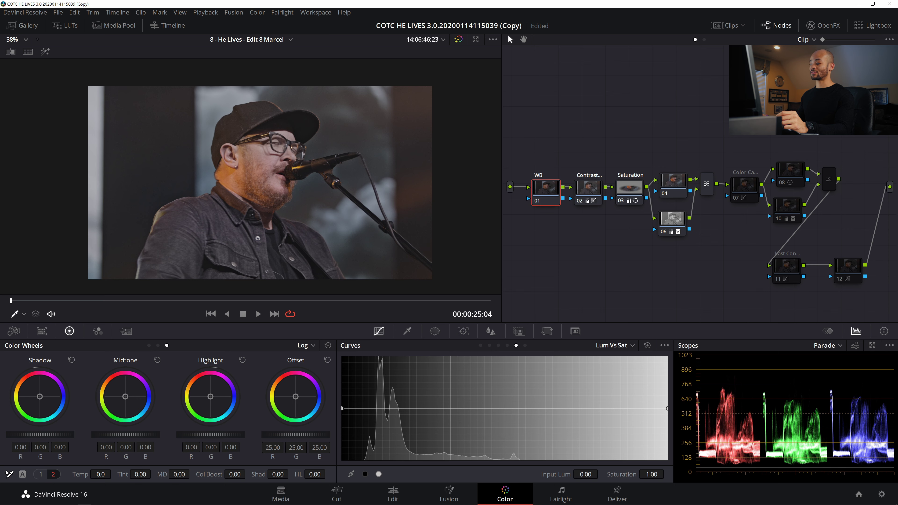
drag(140, 474, 128, 475)
drag(100, 474, 114, 472)
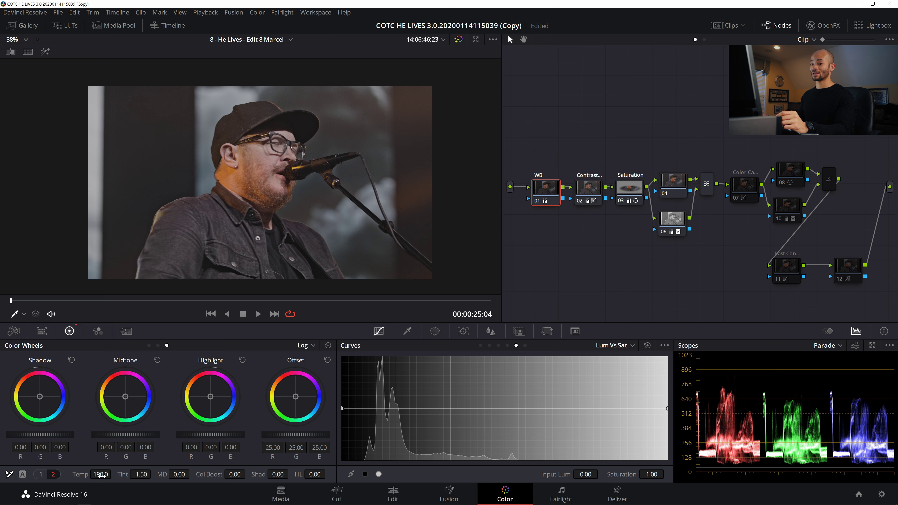
drag(101, 474, 114, 473)
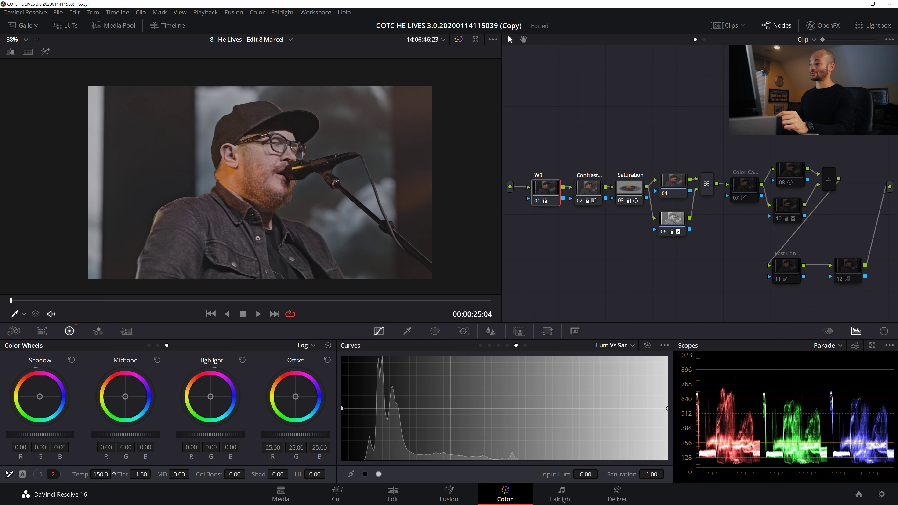
click(585, 204)
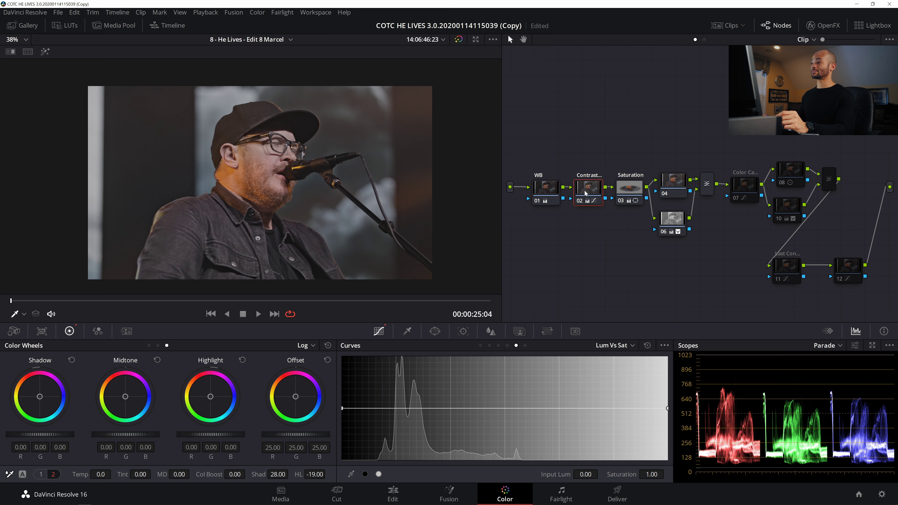
Switch off the Saturation node's circle window and play back the close-up to review
click(629, 187)
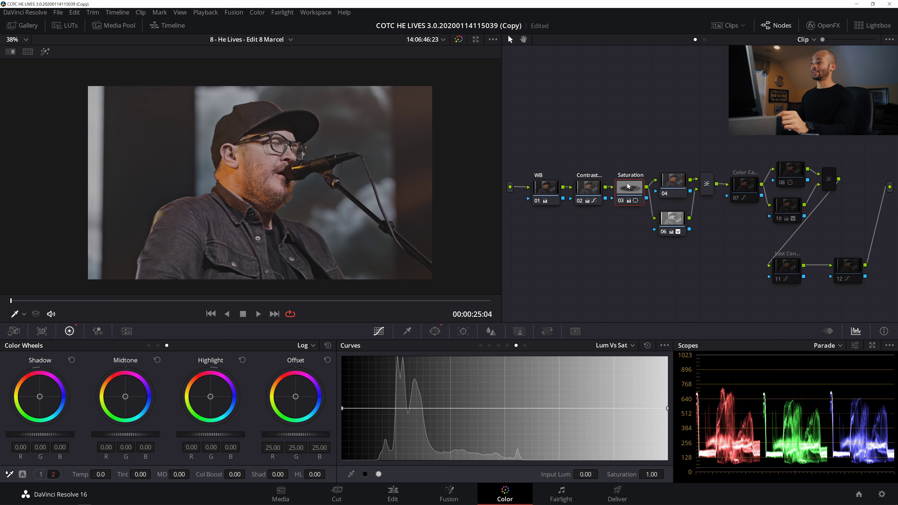
click(435, 332)
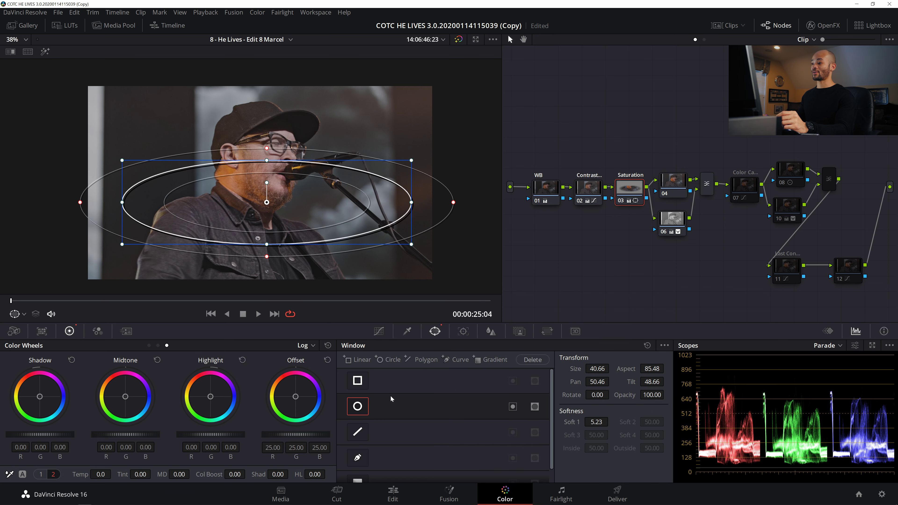
click(358, 406)
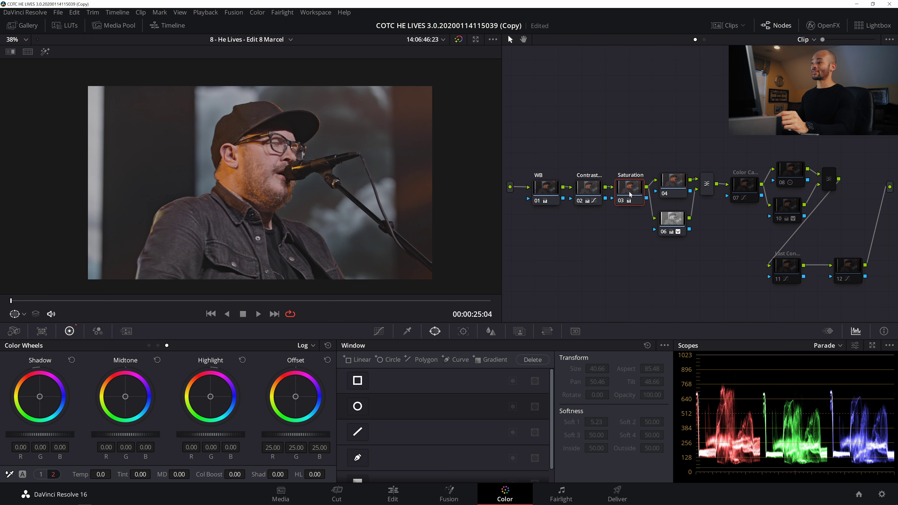
scroll(269, 194, up, 3)
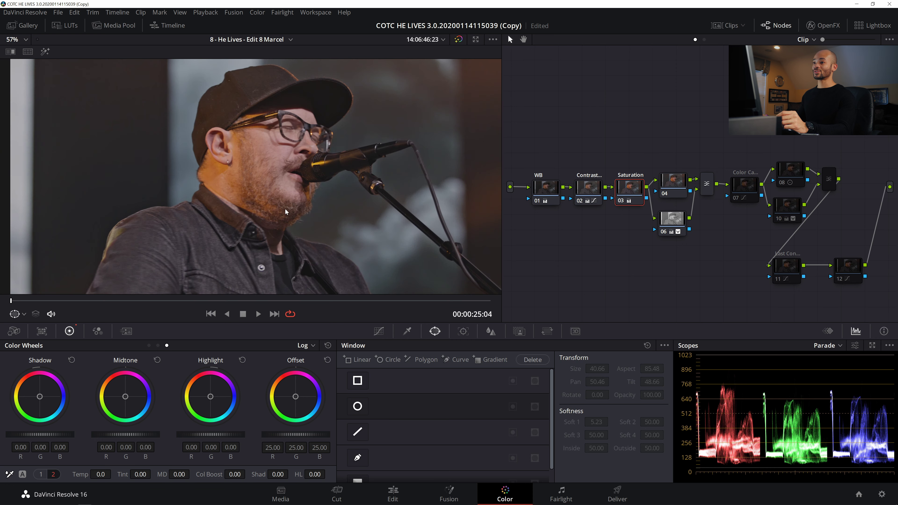
key(space)
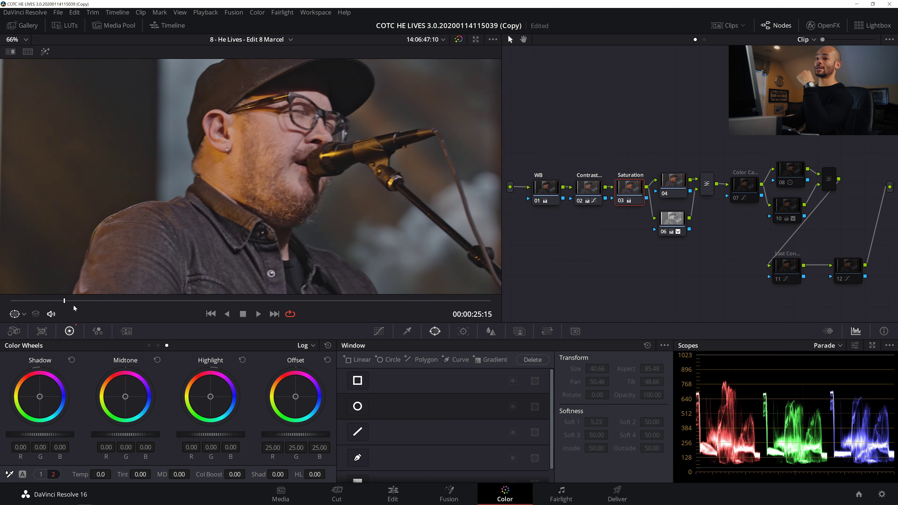
drag(153, 312, 140, 313)
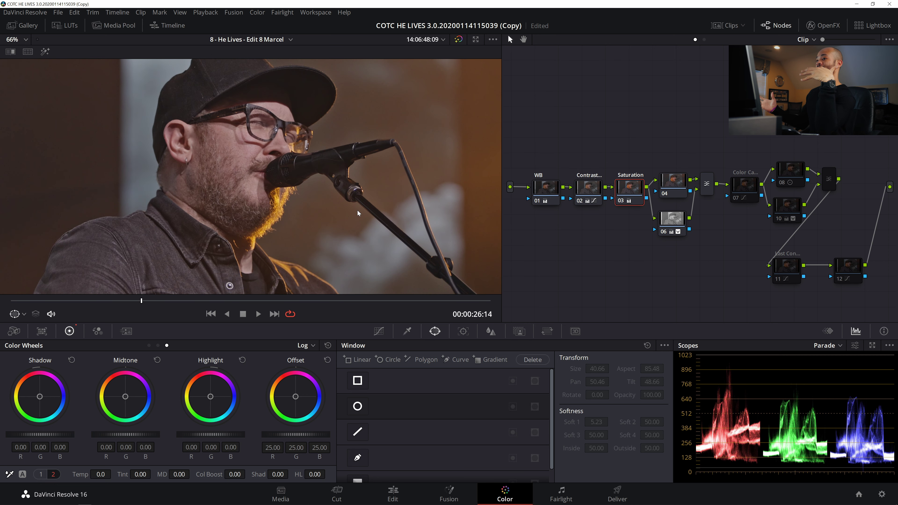
click(580, 204)
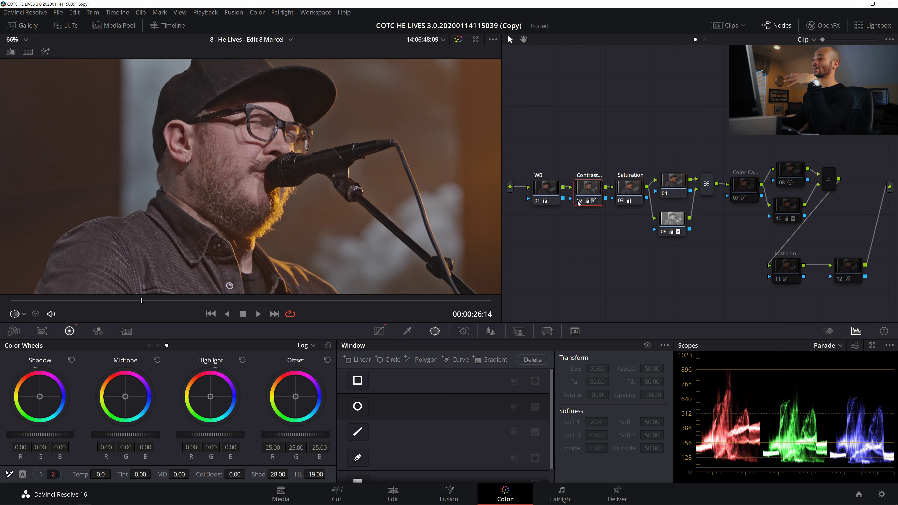
Lower node 06's shadow detail from 78.50 to 51.50 using the Custom curves view
key(ctrl+d)
key(ctrl+d)
key(shift+z)
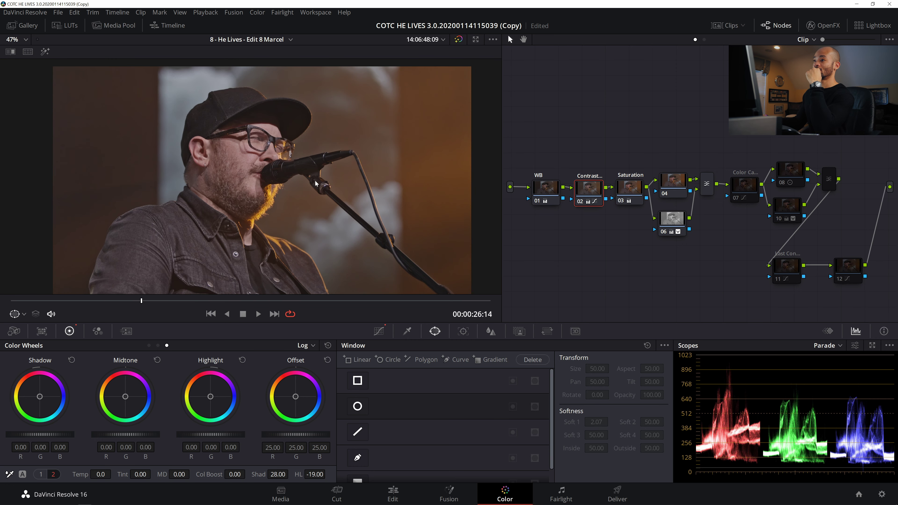
click(669, 232)
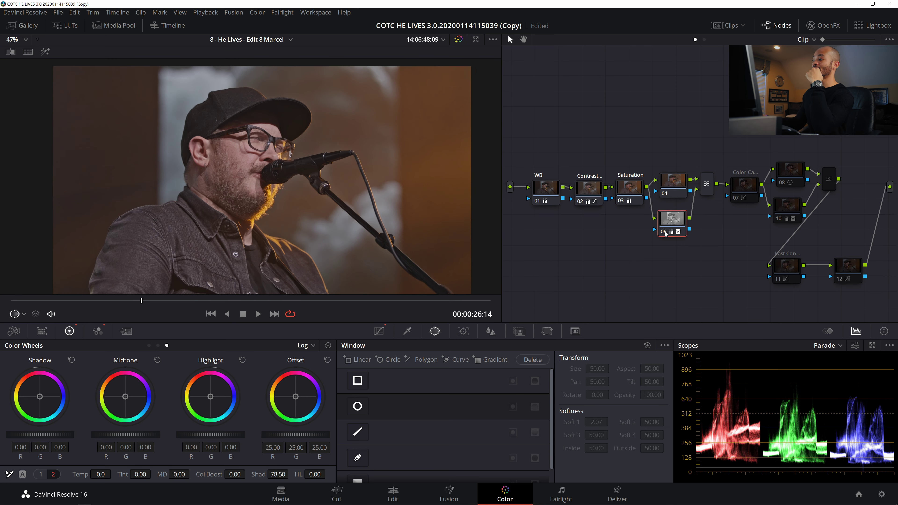
click(379, 332)
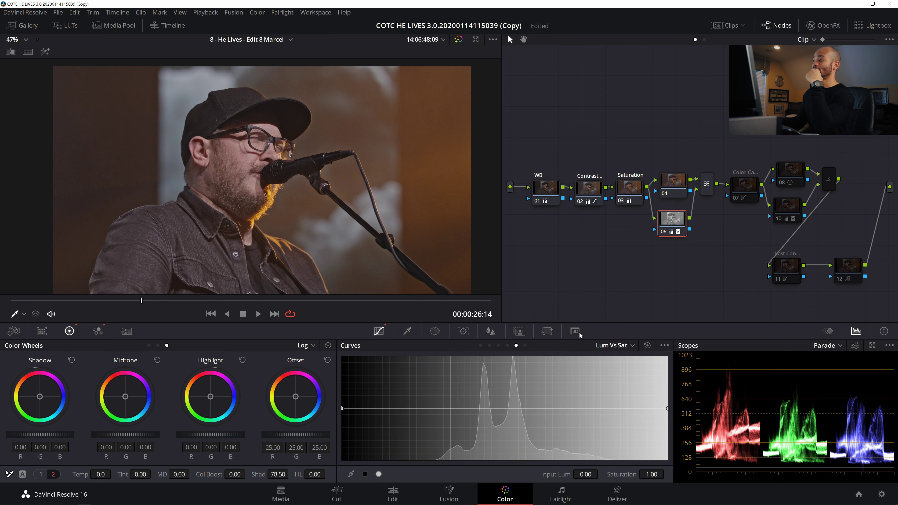
click(481, 346)
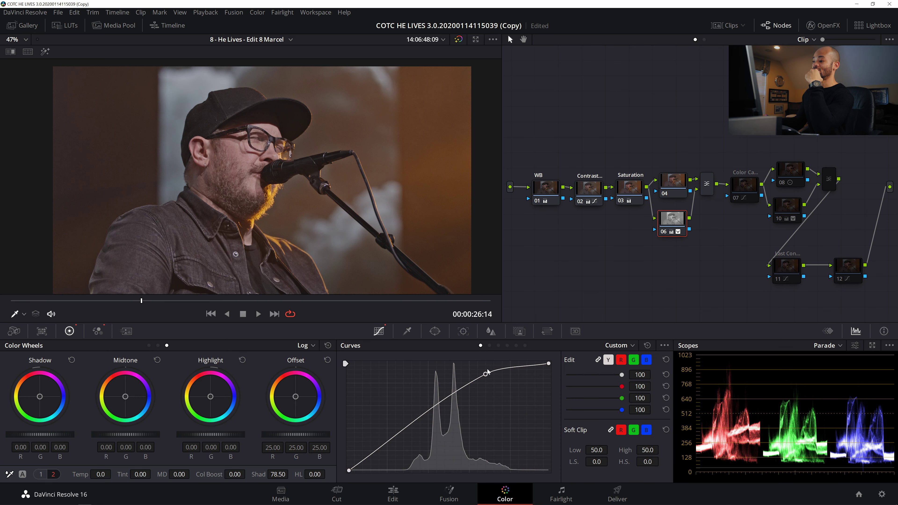
mouse_move(278, 475)
mouse_down()
mouse_move(266, 474)
mouse_move(287, 474)
mouse_move(279, 471)
mouse_up()
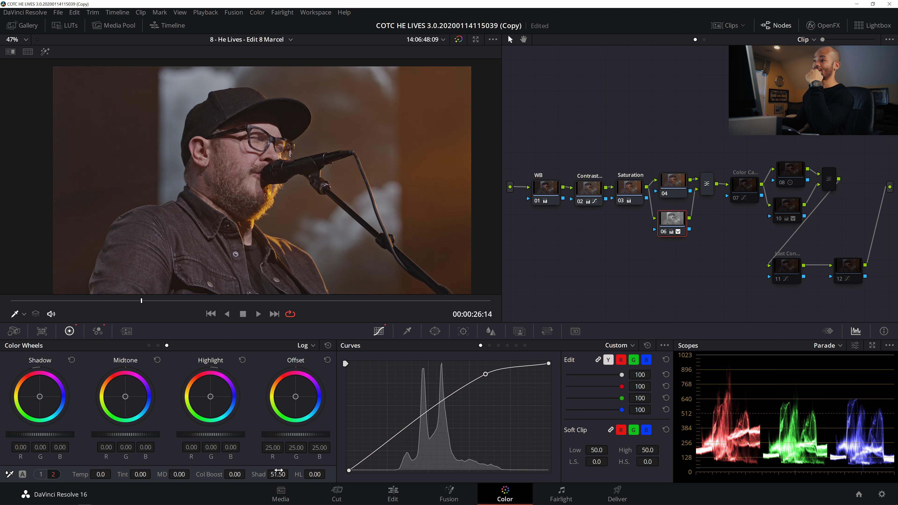
click(674, 183)
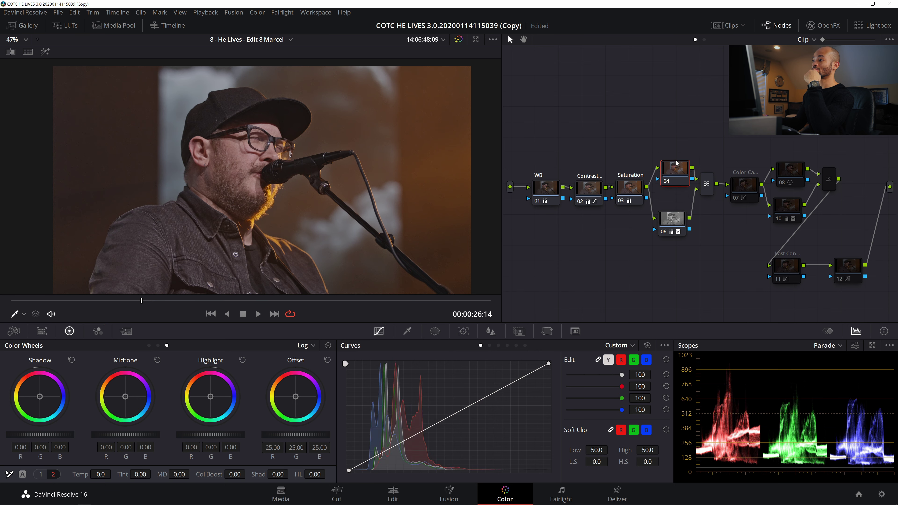
Reduce node 04's midtone detail from 6.50 to -59.50 and scrub forward to 27:22
drag(677, 190, 675, 188)
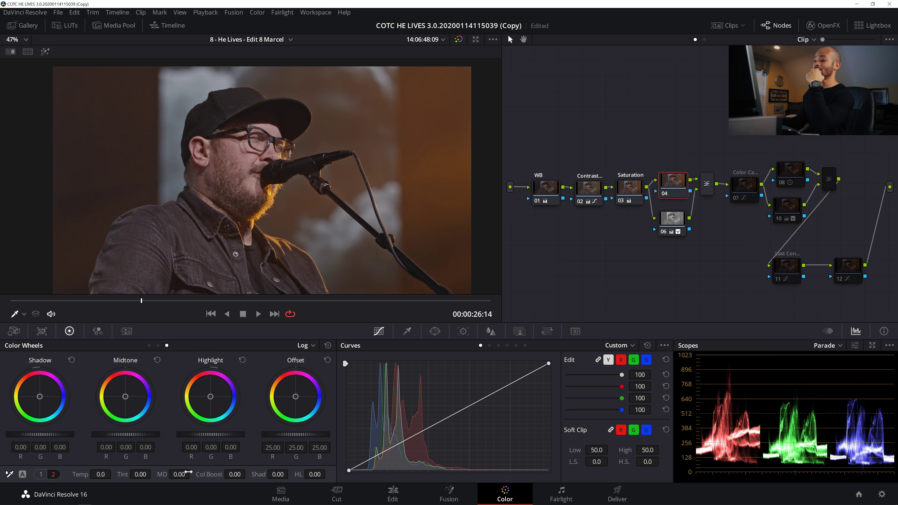
double_click(179, 474)
text(-66)
key(Return)
mouse_move(179, 474)
mouse_down()
mouse_move(166, 474)
mouse_move(194, 475)
mouse_up()
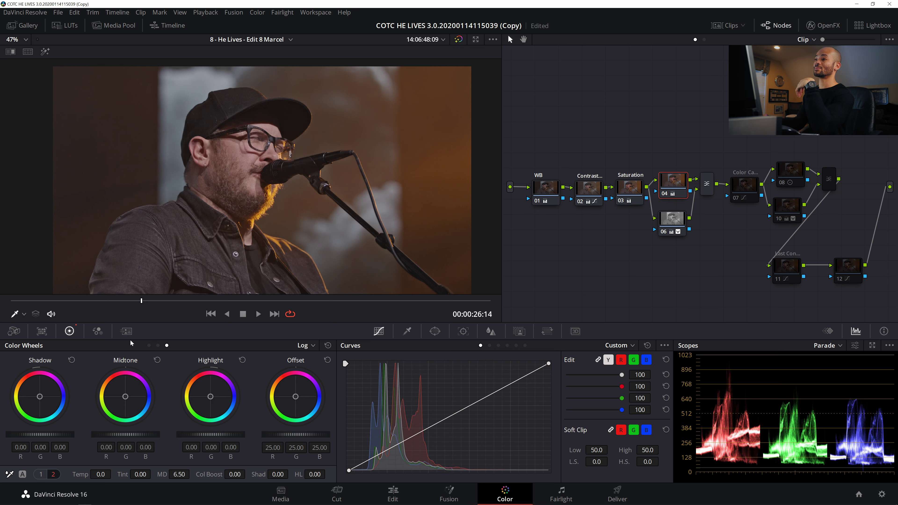
drag(140, 299, 268, 302)
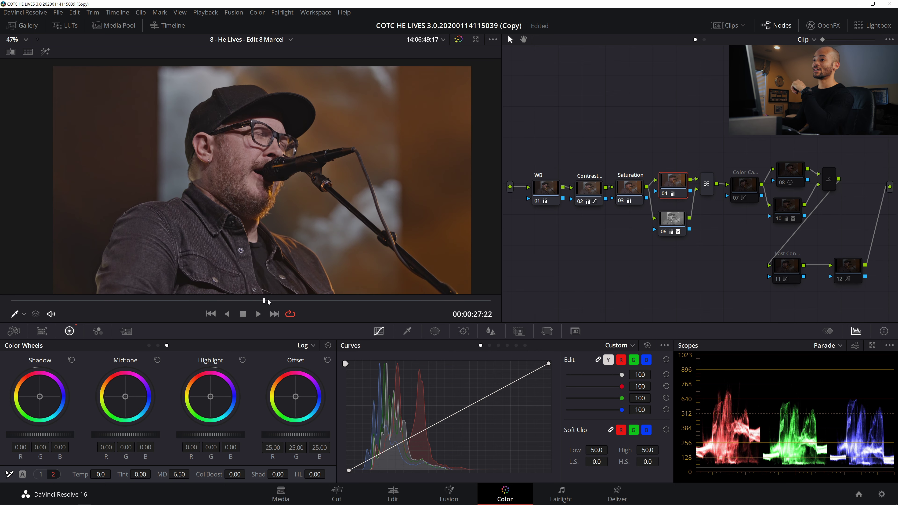
drag(179, 474, 168, 475)
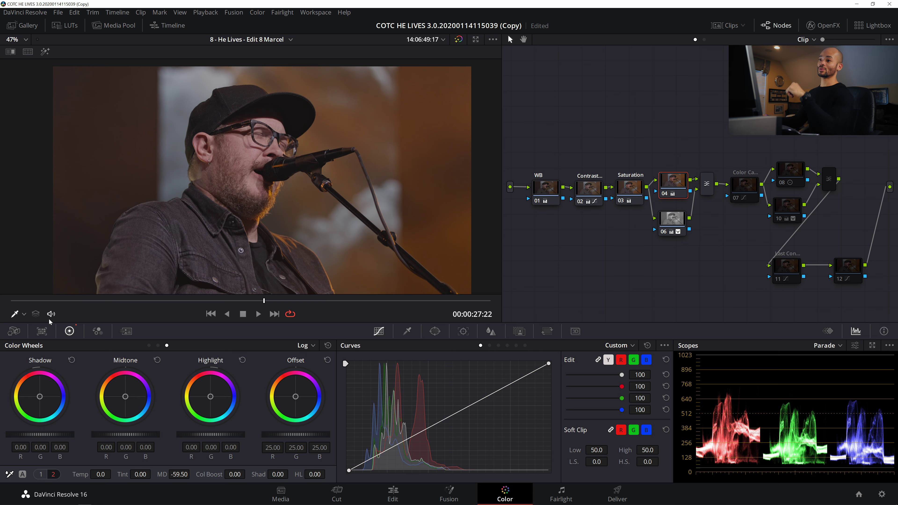
Enable node 07 and reshape the dip on its Hue vs Sat curve
click(741, 186)
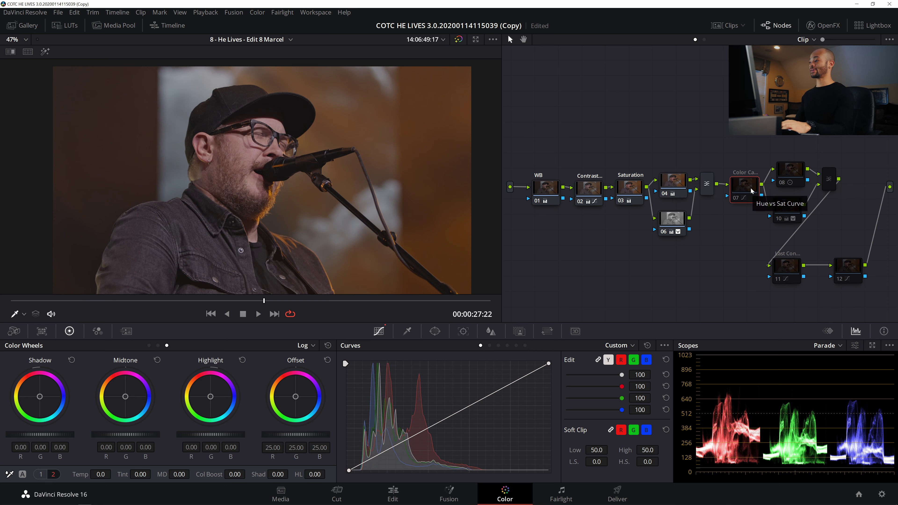
key(ctrl+d)
drag(744, 191, 741, 190)
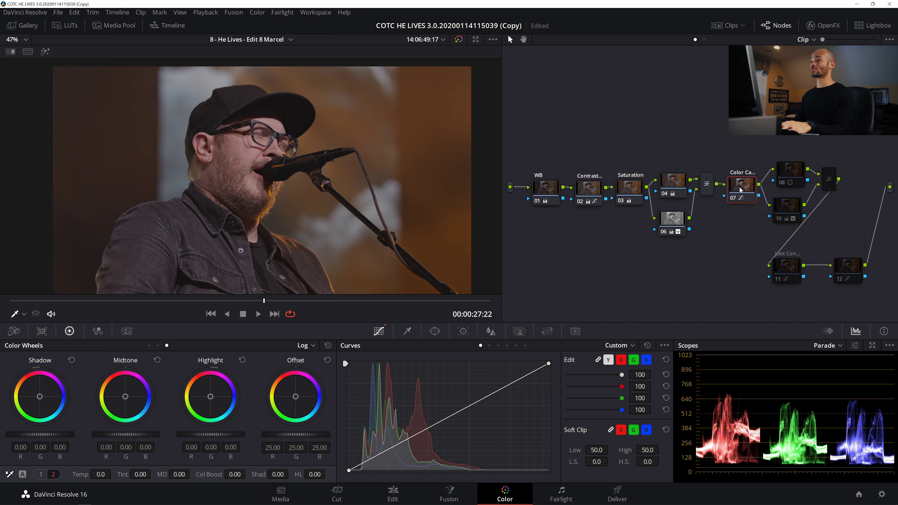
click(490, 346)
click(499, 345)
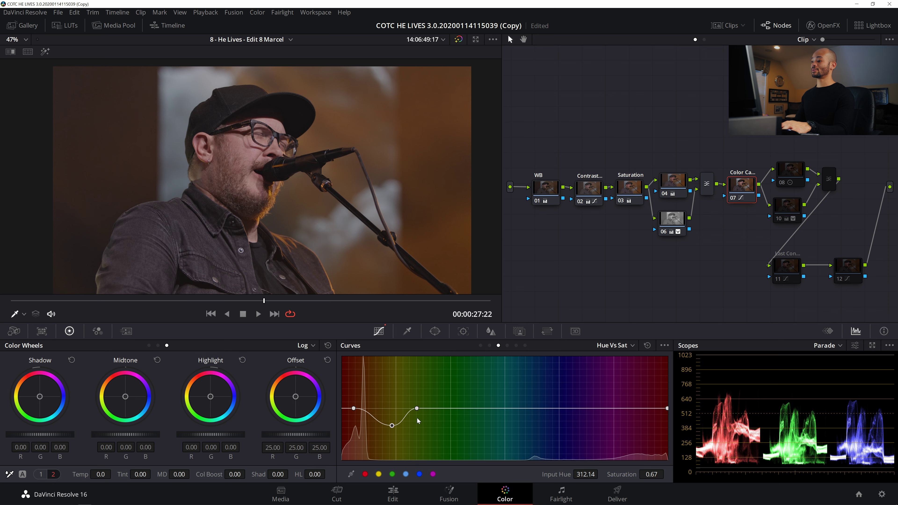
drag(394, 427, 389, 405)
scroll(255, 185, up, 5)
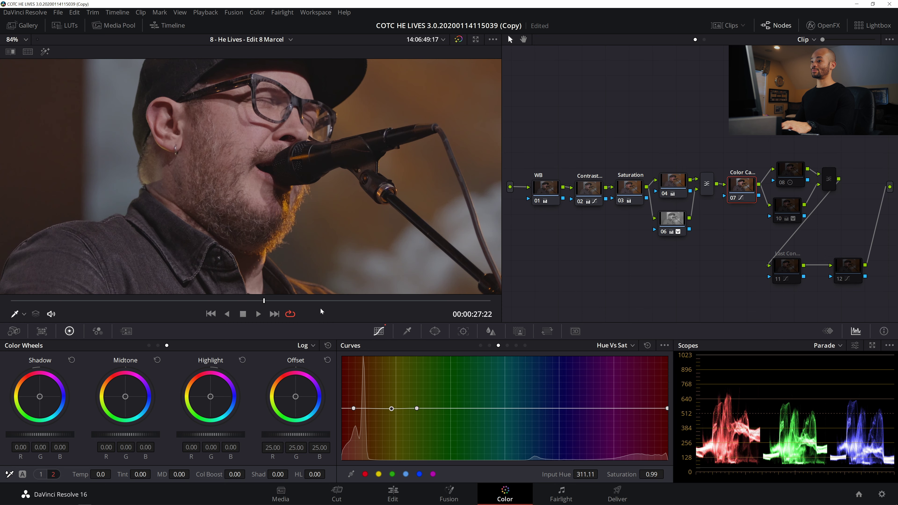
mouse_move(392, 411)
mouse_down()
mouse_move(392, 437)
mouse_move(388, 424)
mouse_up()
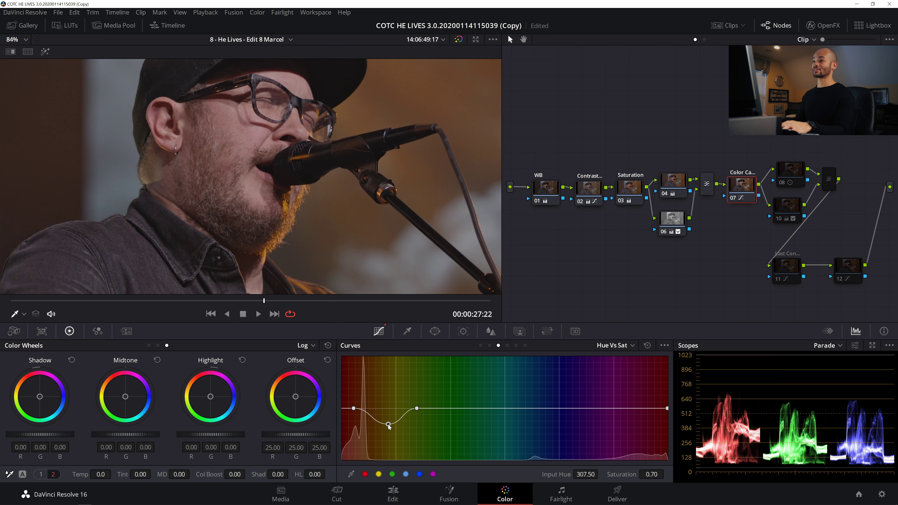
scroll(324, 226, down, 3)
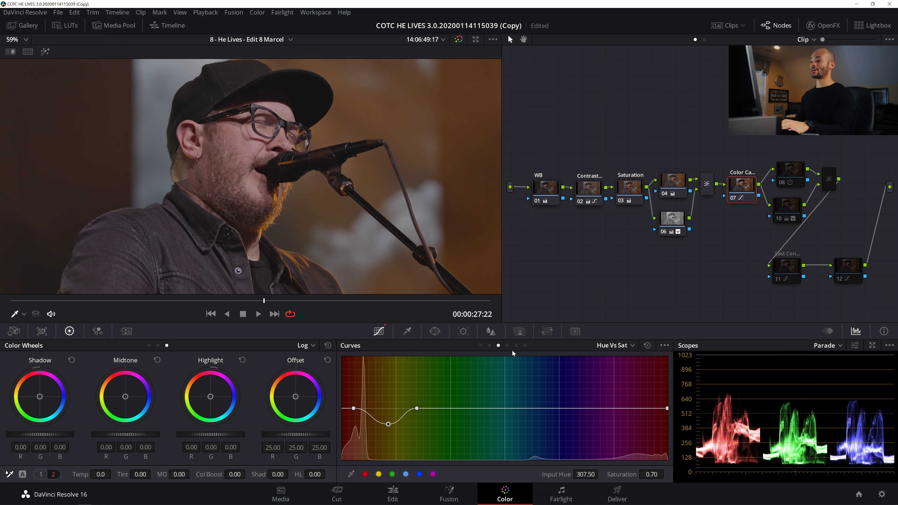
scroll(293, 198, down, 1)
Sample the skin on the Hue vs Lum curve and lift the red-orange hues to Lum Gain 1.25
click(507, 346)
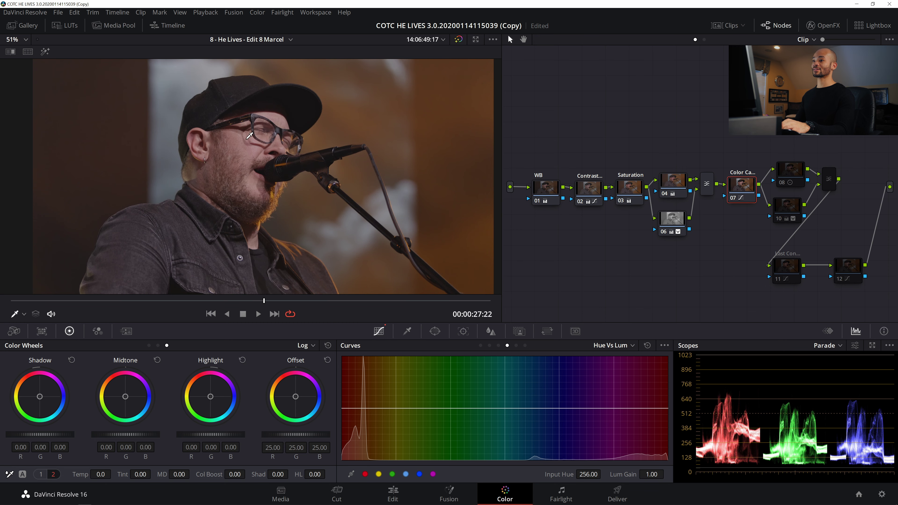
scroll(232, 142, up, 1)
scroll(232, 142, up, 1)
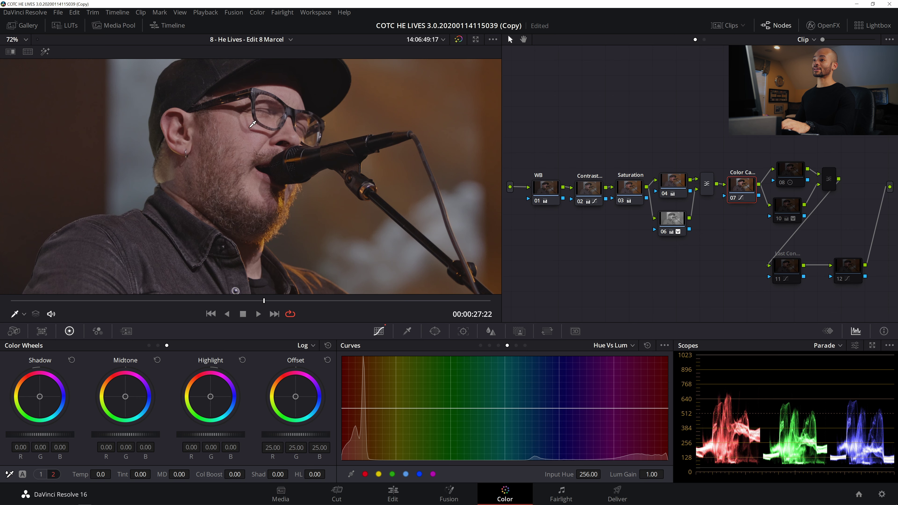
click(235, 127)
click(374, 409)
right_click(364, 409)
click(348, 409)
drag(349, 410, 348, 398)
scroll(305, 211, down, 4)
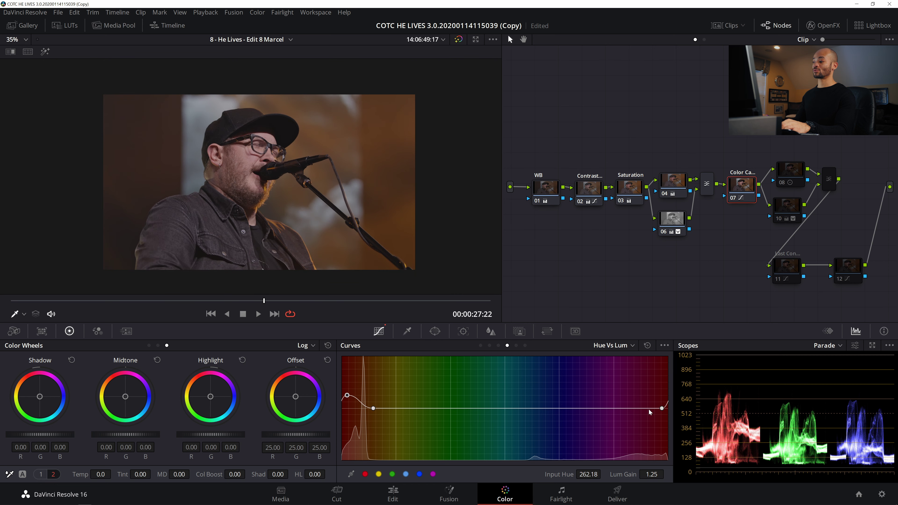
drag(662, 409, 648, 409)
scroll(167, 170, up, 2)
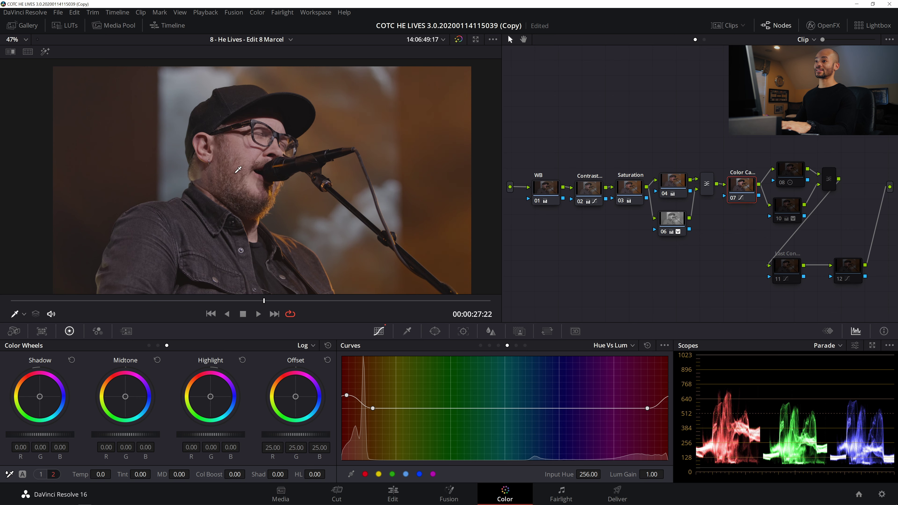
Enable node 10 and sample the singer's face with the qualifier while viewing the highlight matte
click(794, 184)
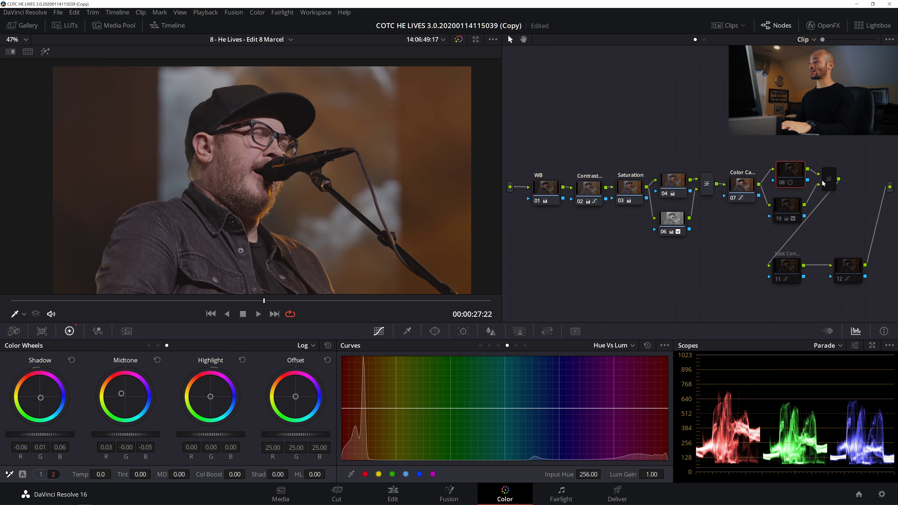
drag(784, 142, 850, 224)
key(ctrl+d)
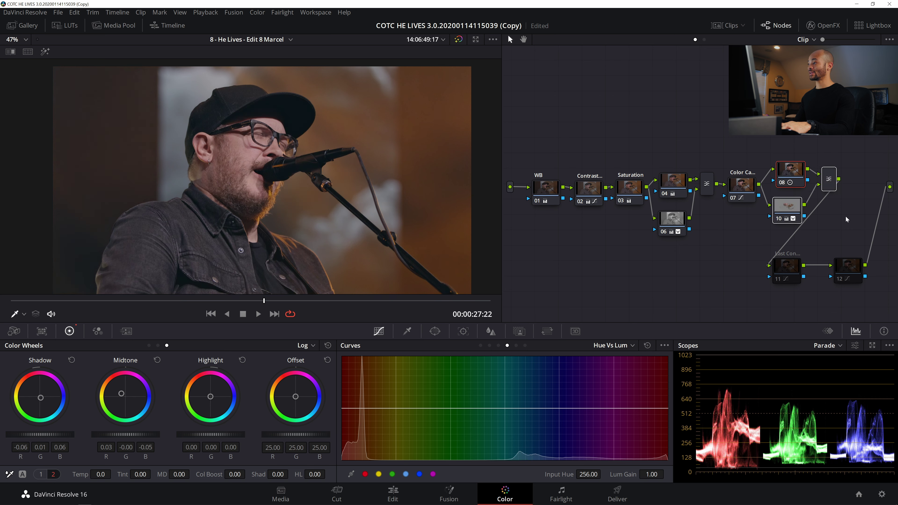
click(793, 207)
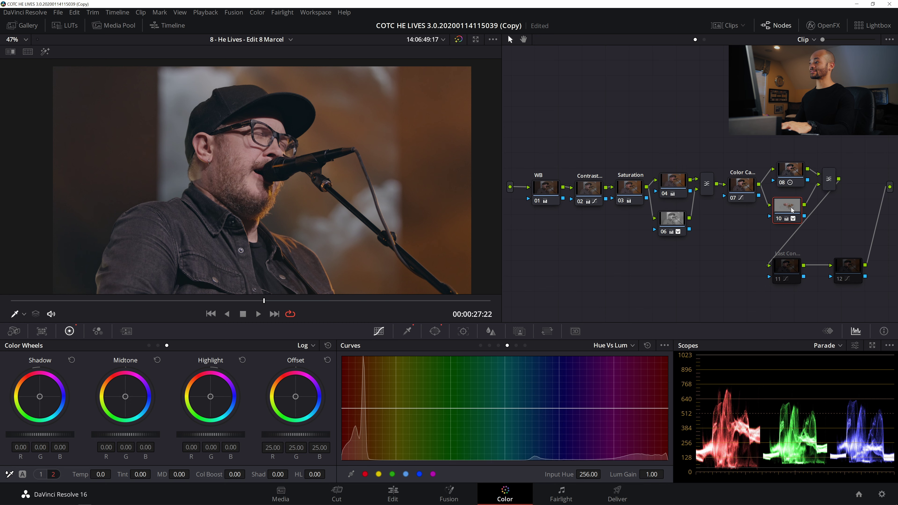
click(408, 331)
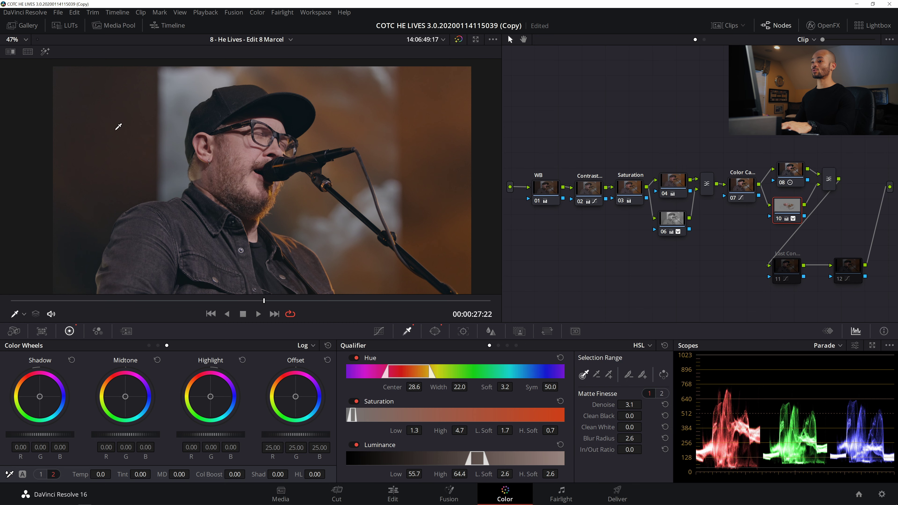
key(shift+h)
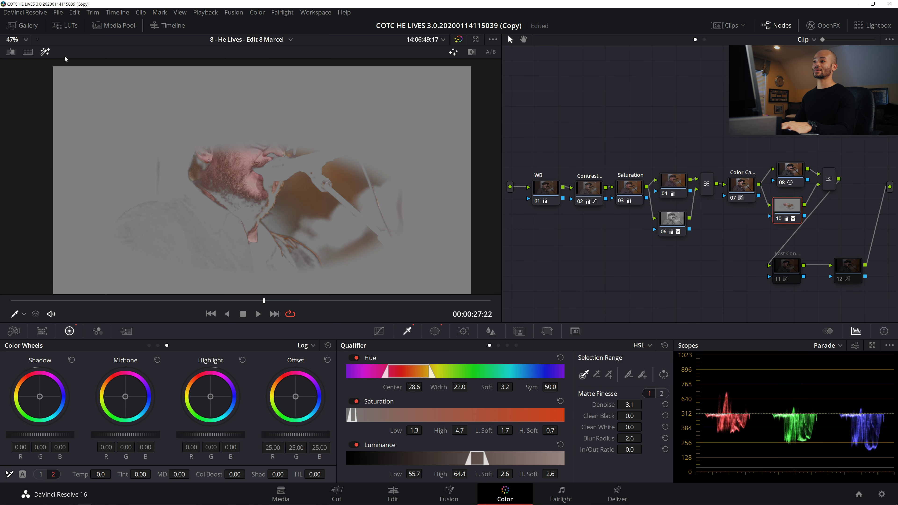
click(254, 147)
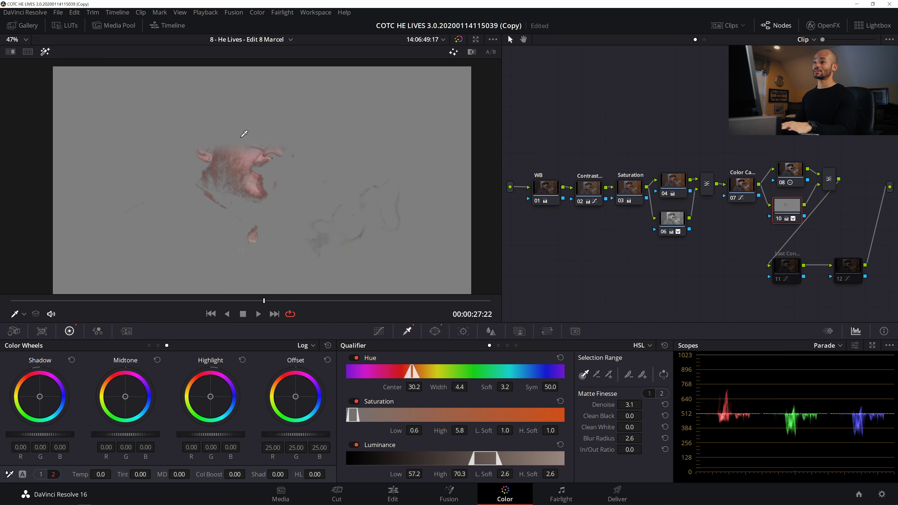
click(435, 331)
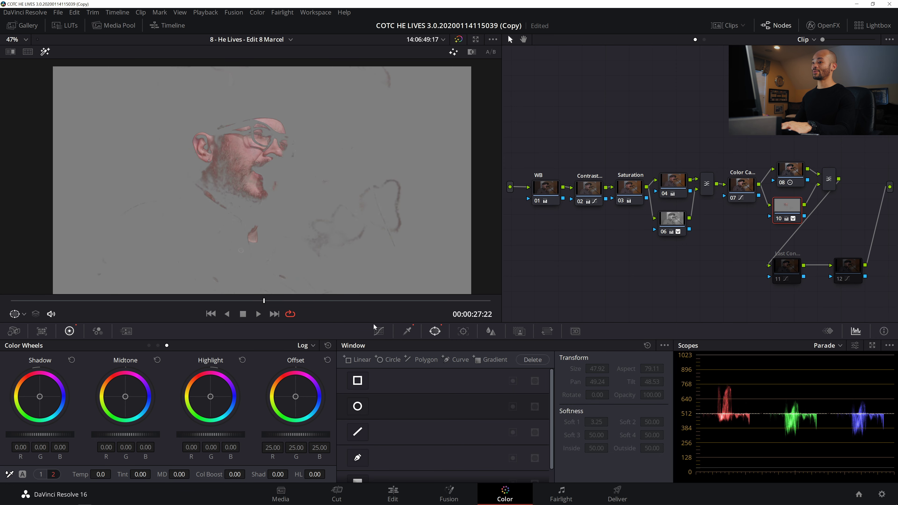
click(408, 331)
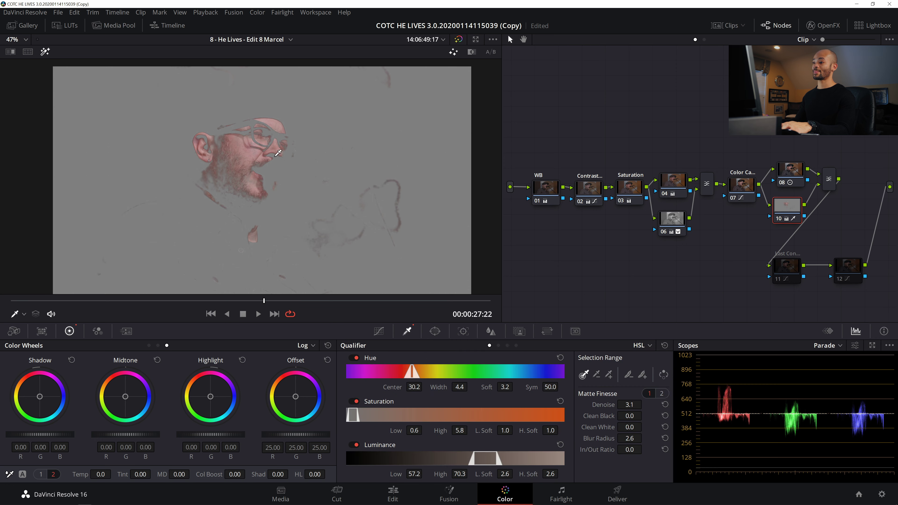
click(258, 149)
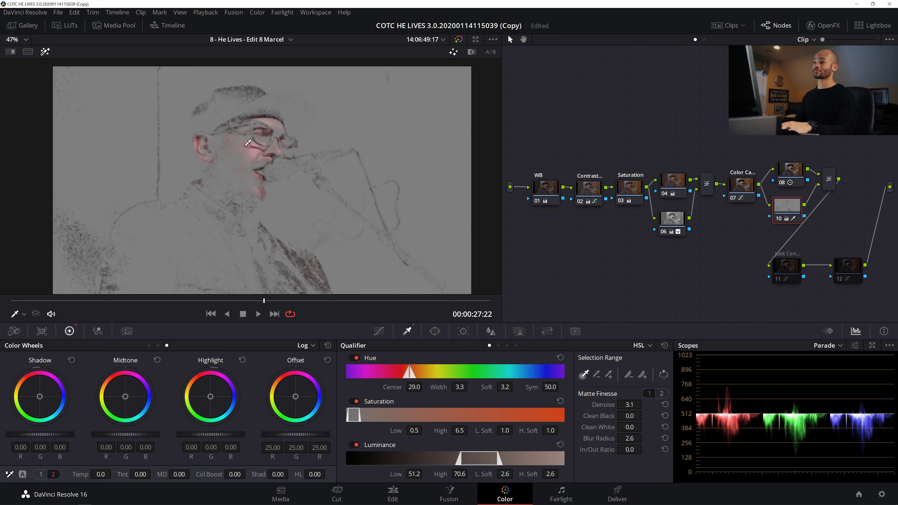
click(254, 146)
drag(254, 147, 254, 141)
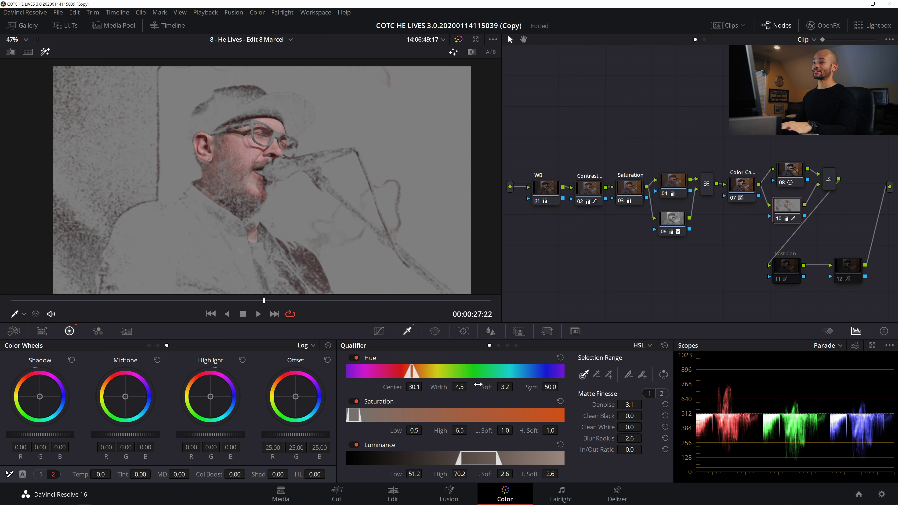
Refine the qualifier to Sat Low 1.3, Hue Width 6.0, Lum Low 59.5, and return to full colour
drag(414, 430, 458, 430)
drag(460, 388, 471, 387)
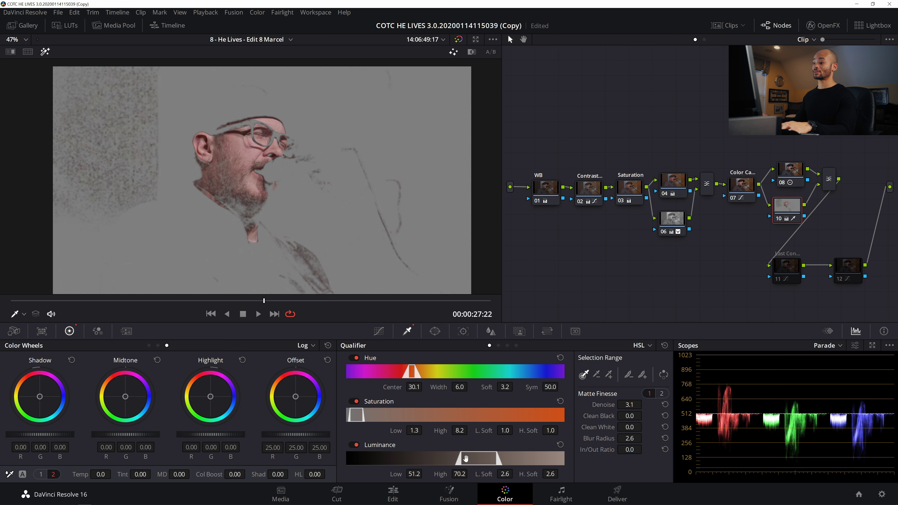
drag(423, 474, 425, 474)
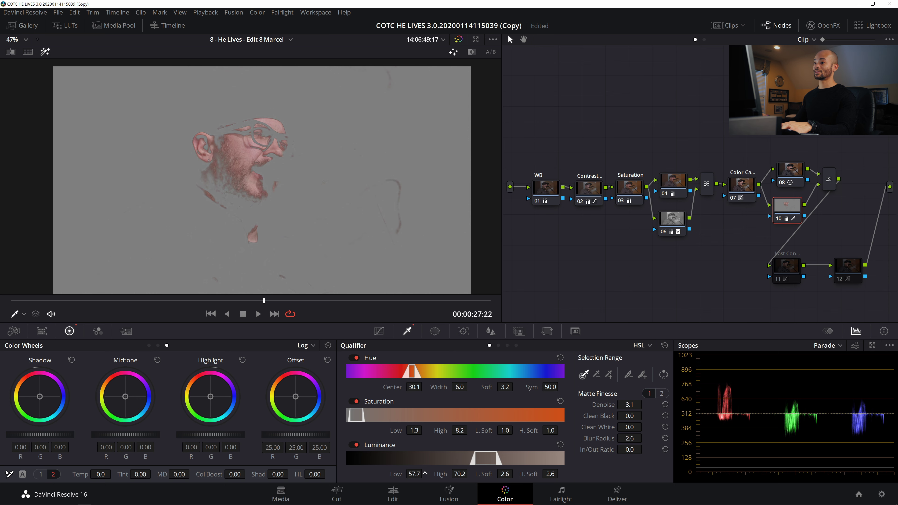
drag(426, 474, 425, 473)
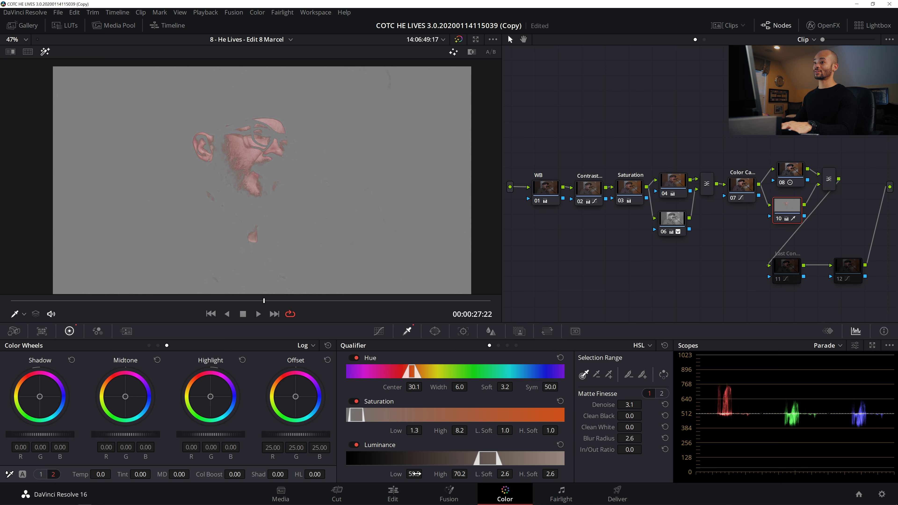
click(46, 52)
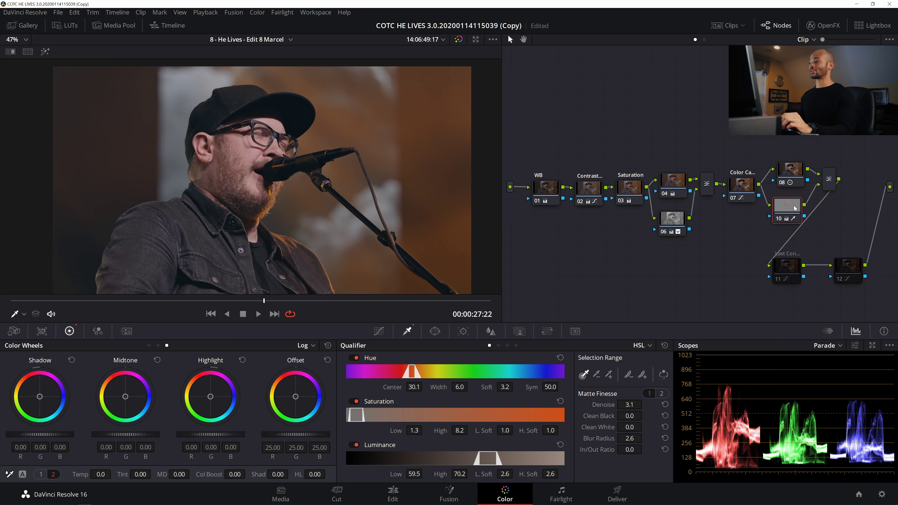
Warm node 10's midtones to 0.09/-0.01/-0.14 and highlights to 0.02/0.02/-0.28
drag(128, 398, 117, 388)
double_click(118, 390)
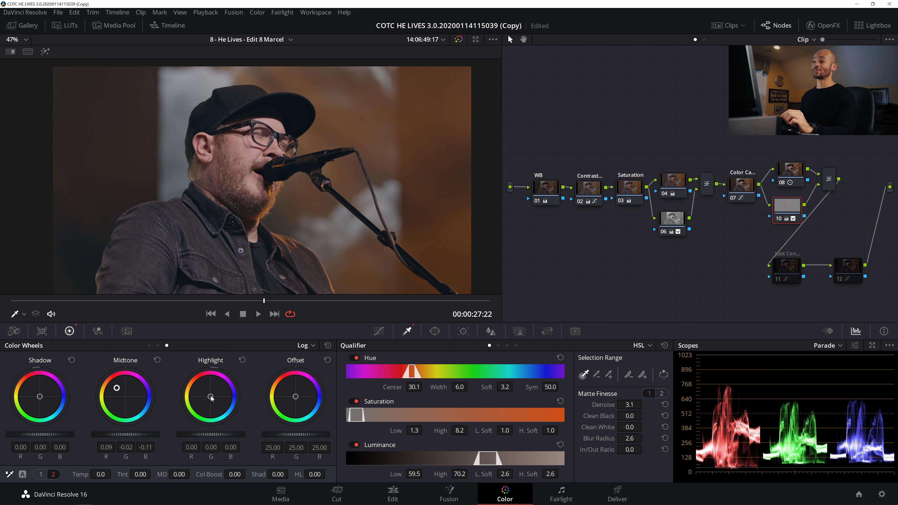
mouse_move(212, 399)
mouse_down()
mouse_move(217, 403)
mouse_move(208, 396)
mouse_up()
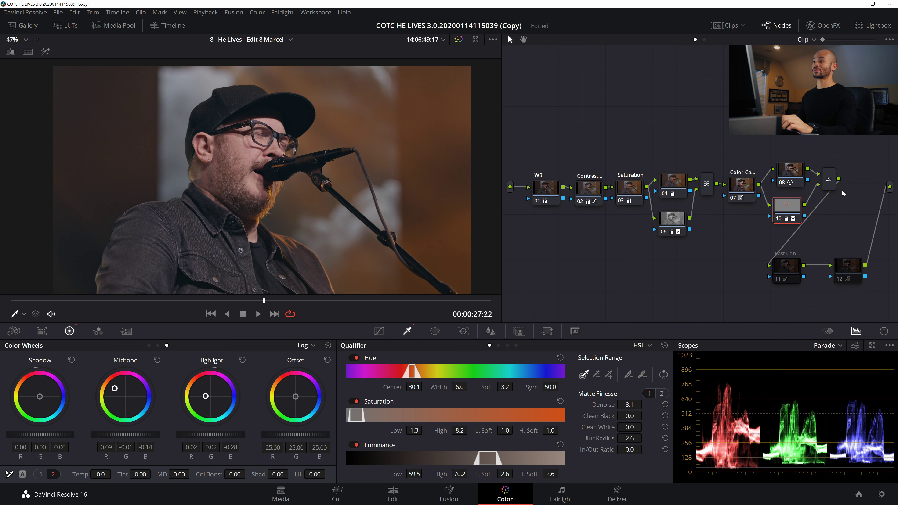
Clear the multi-node selection and bring up node 08's settings
drag(776, 137, 841, 231)
click(791, 213)
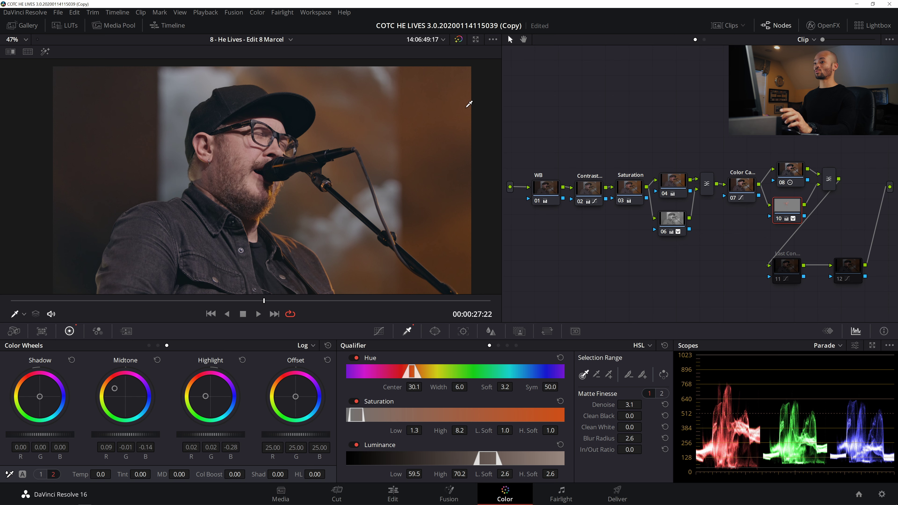
click(798, 181)
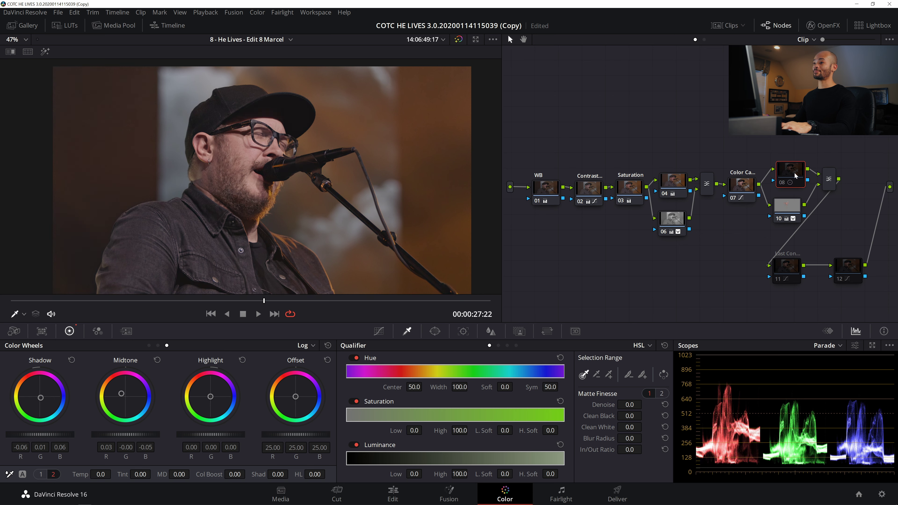
Cool node 08's shadows slightly and move node 11 further left in the graph
drag(787, 135, 832, 236)
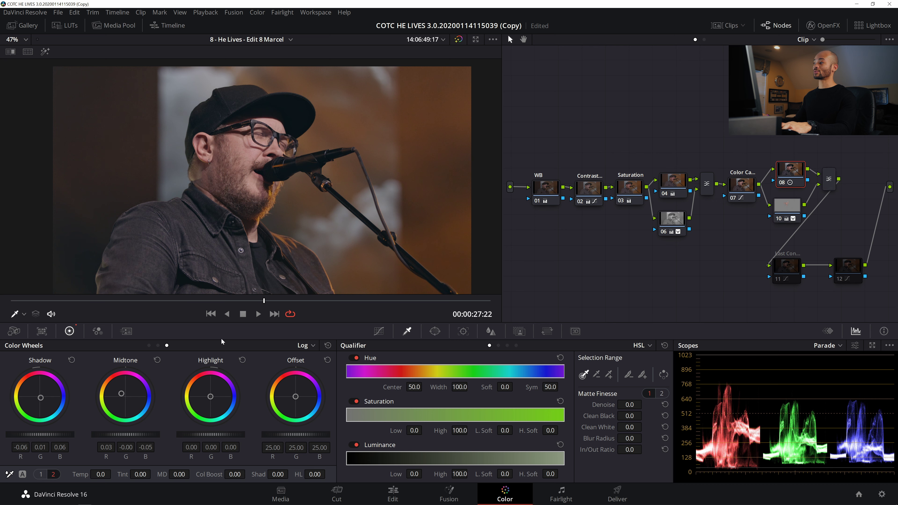
drag(41, 399, 40, 399)
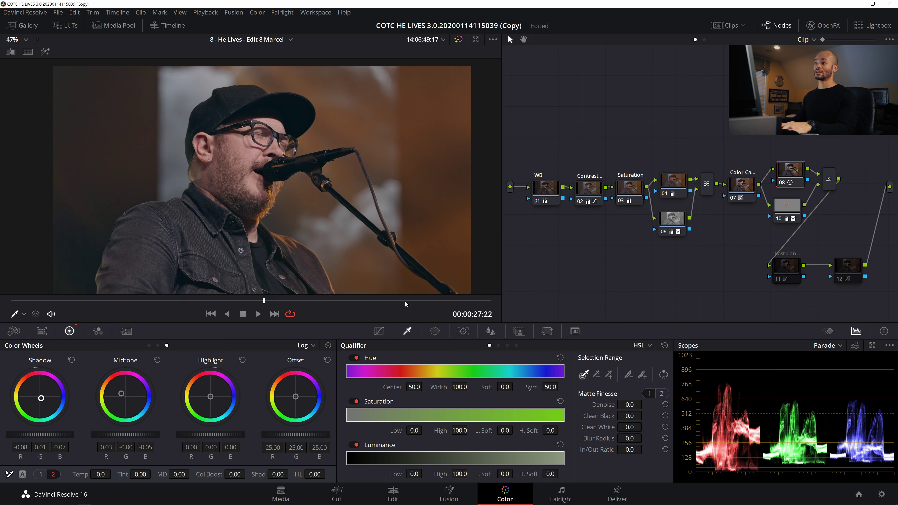
click(794, 278)
drag(794, 273, 741, 277)
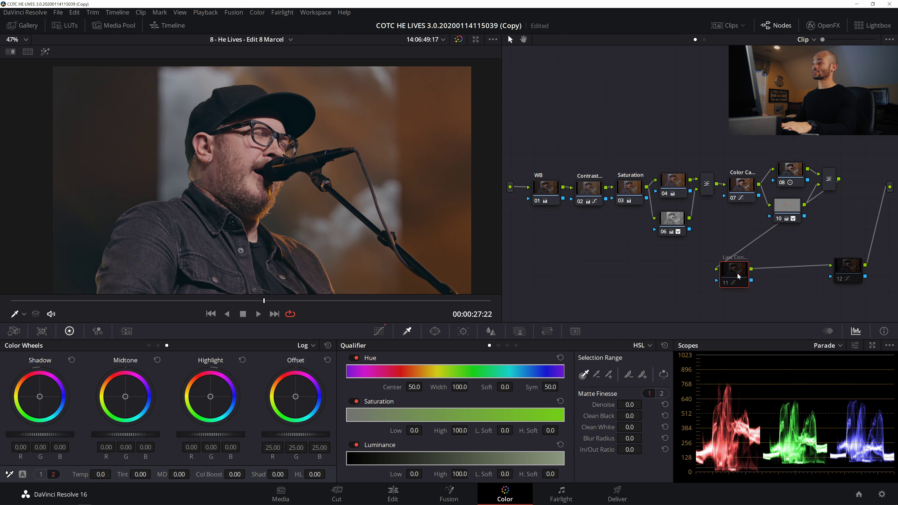
Enable node 11 and lower its Key Output Gain to 0.292
key(ctrl+d)
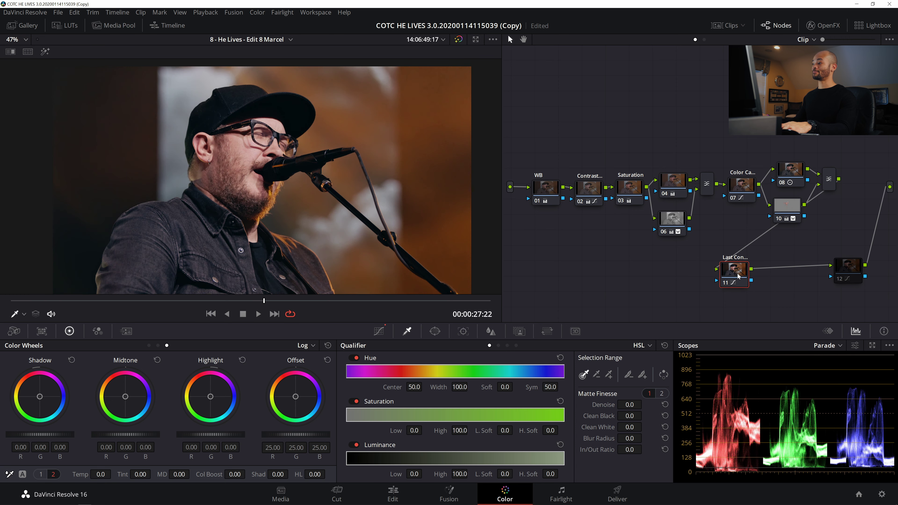
click(519, 332)
drag(568, 421, 543, 421)
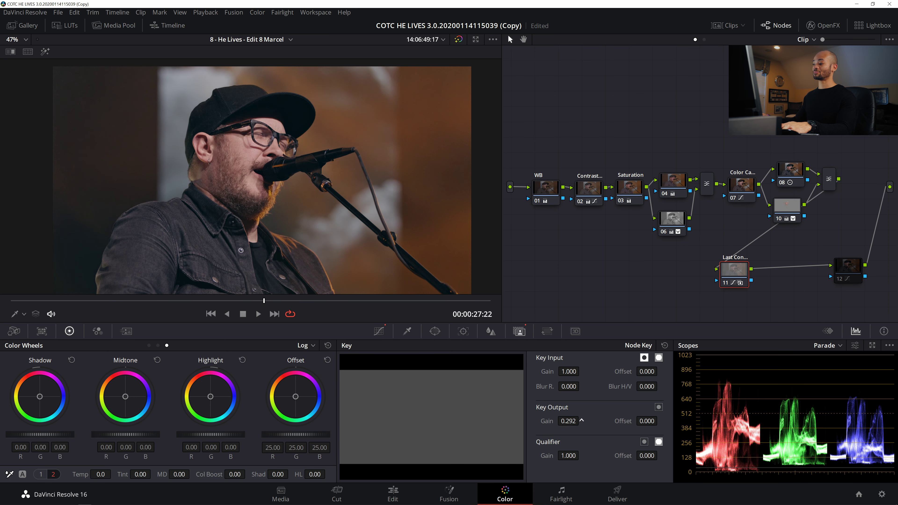
click(848, 269)
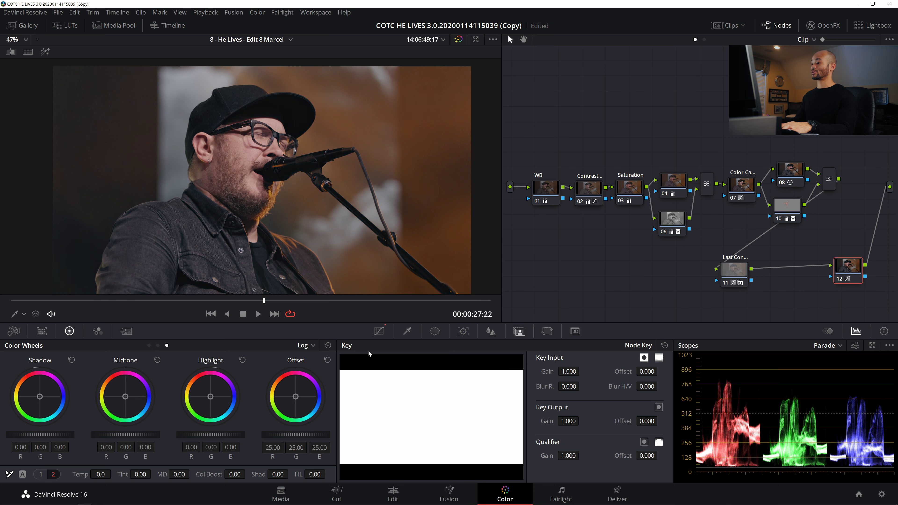
Push node 08's shadow balance cooler to -0.16/0.04/0.08, then show the clip thumbnails
click(379, 332)
click(517, 346)
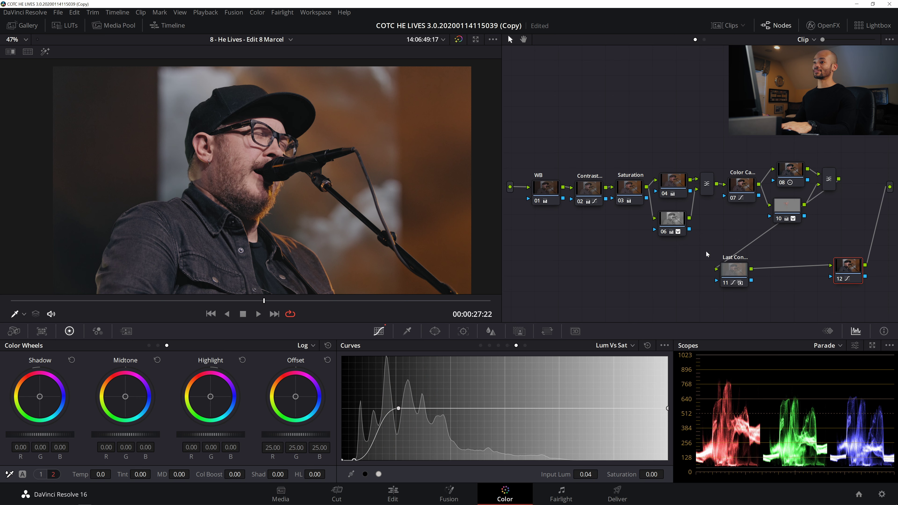
click(790, 171)
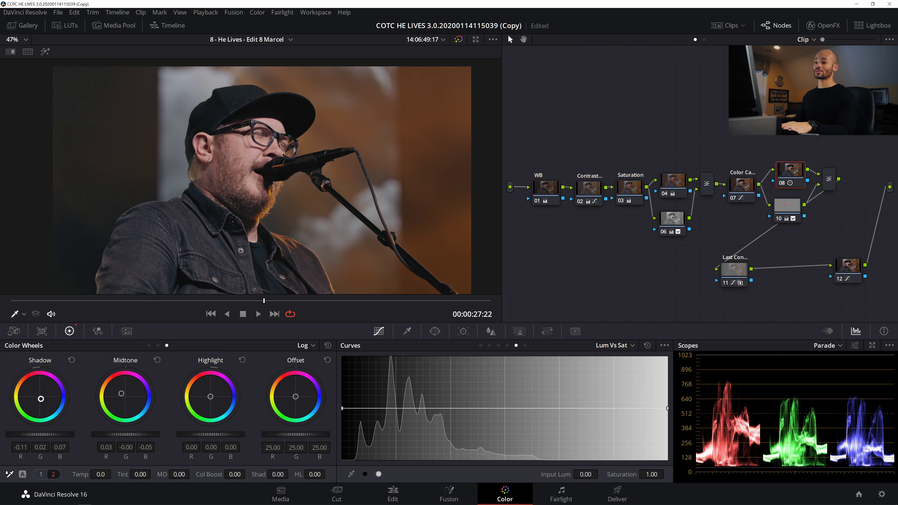
drag(40, 398, 40, 399)
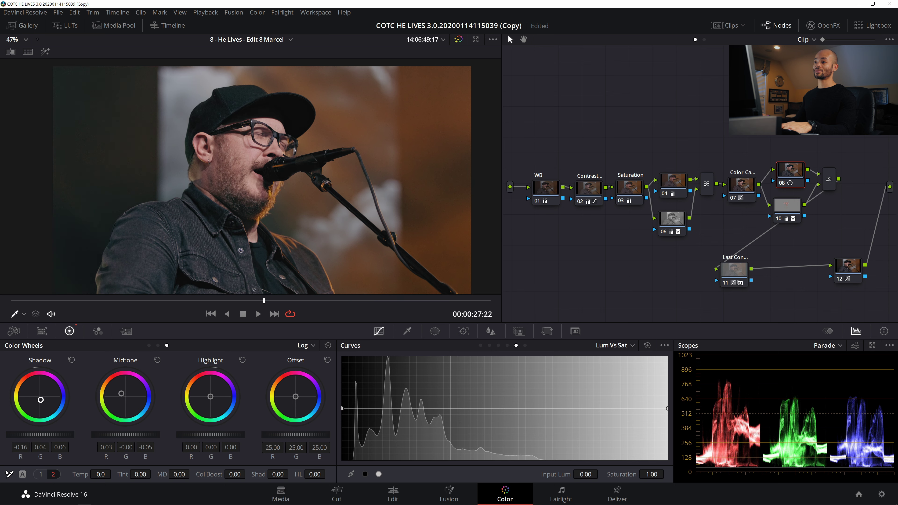
drag(41, 399, 41, 399)
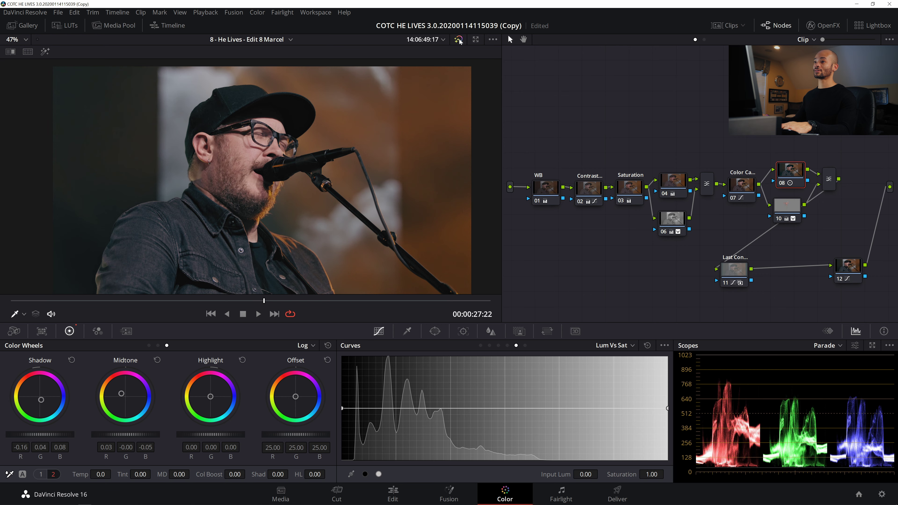
click(738, 27)
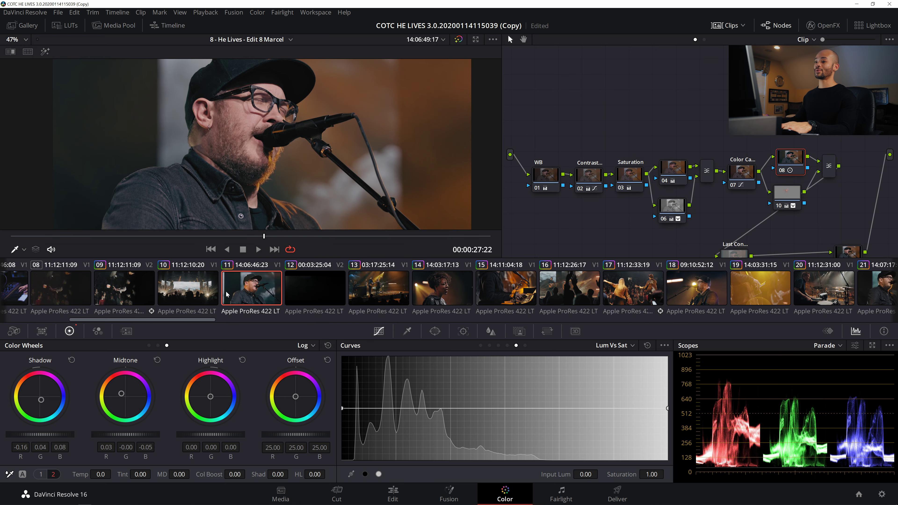
Review clip 10 in playback with looping off, then display the primary contrast and saturation controls
click(188, 289)
key(space)
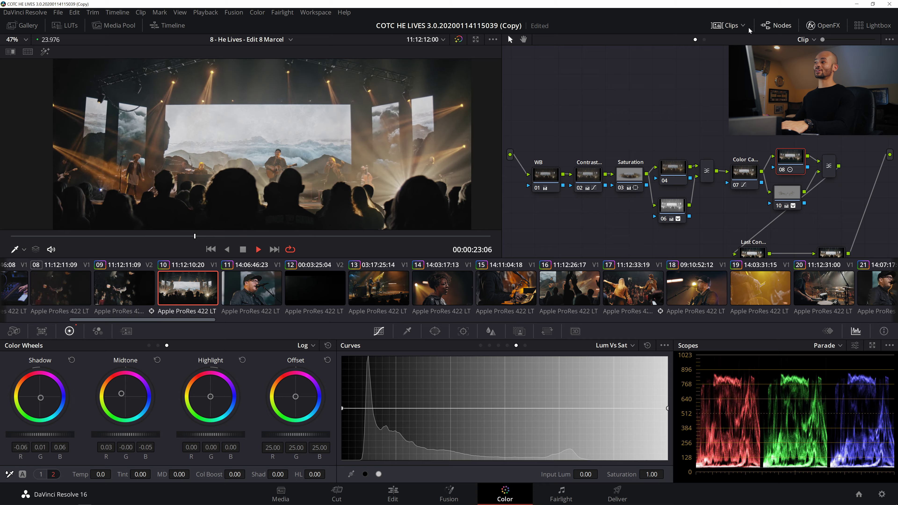
click(748, 29)
click(290, 315)
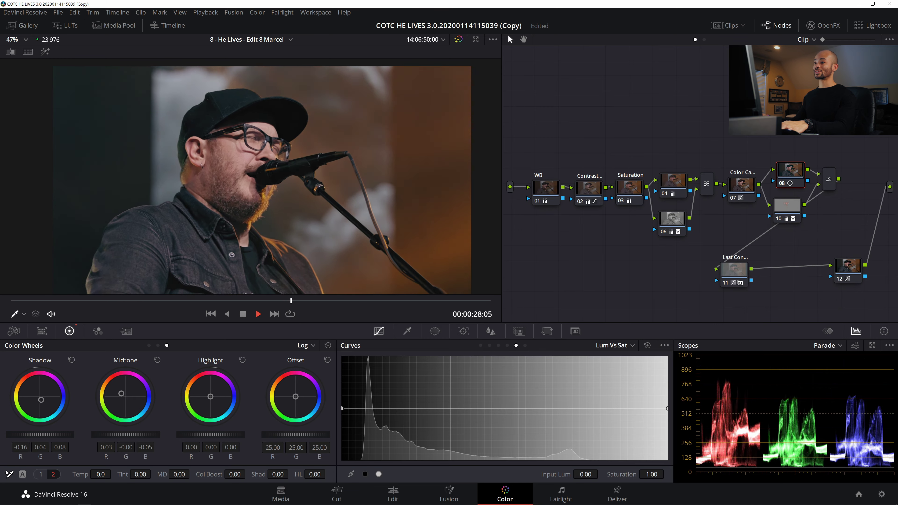
key(space)
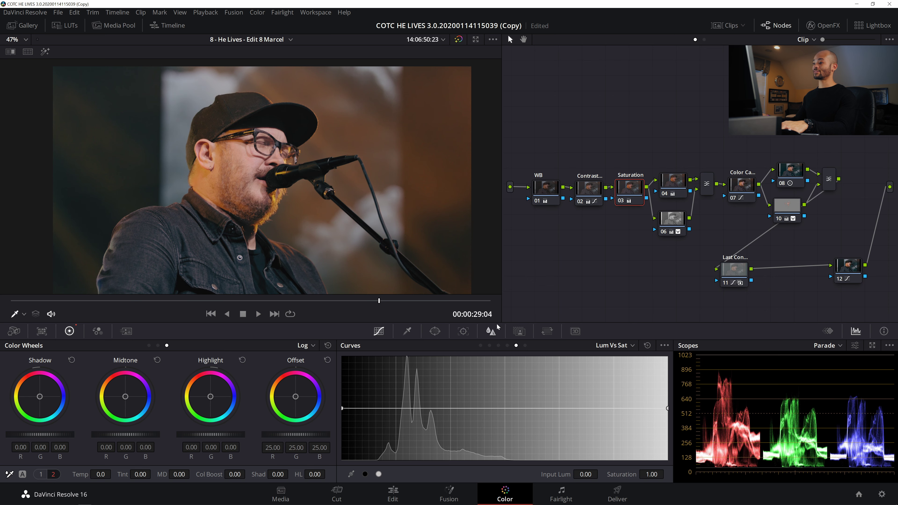
click(41, 474)
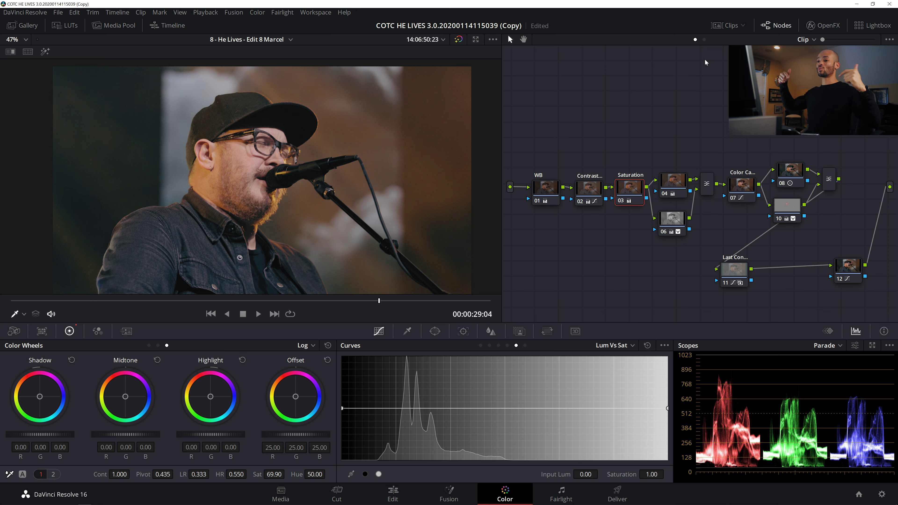
Review the graded clips on the Edit page timeline, stopping at 00:02:50:09 on the female singer
click(727, 25)
key(shift+4)
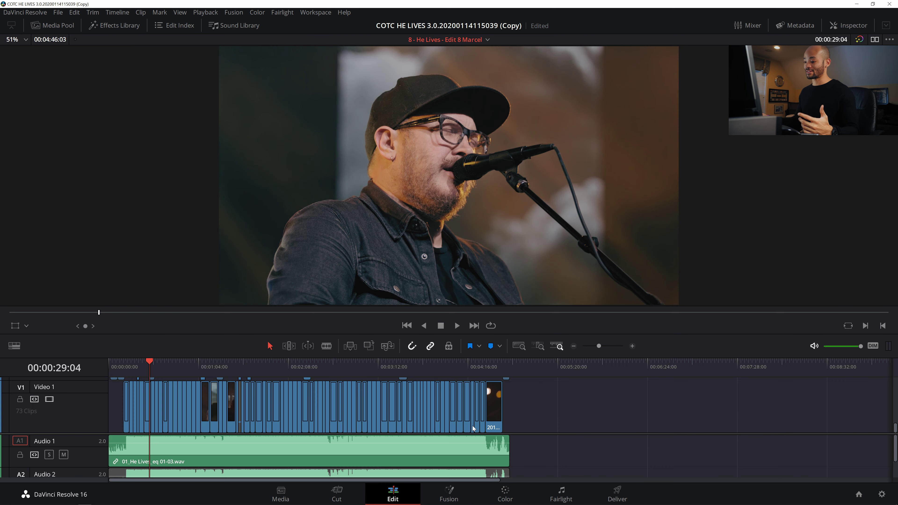
drag(151, 367, 329, 371)
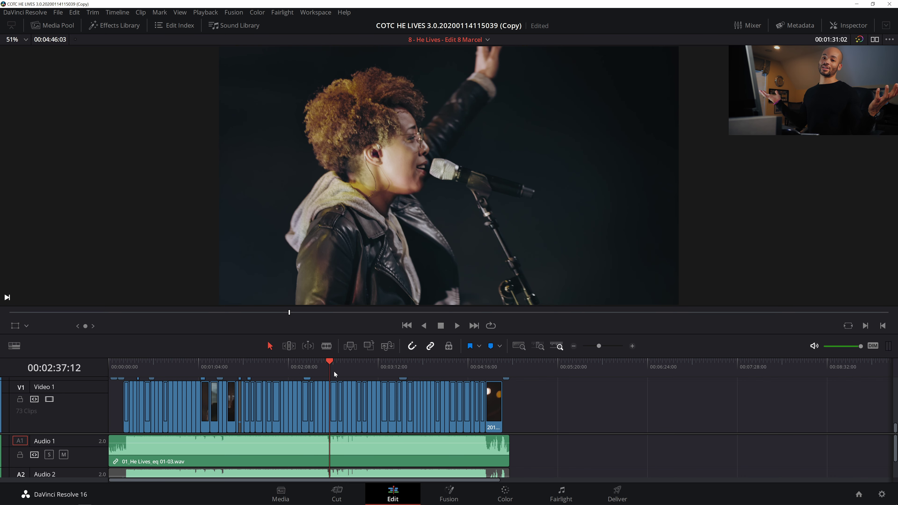
drag(334, 371, 350, 370)
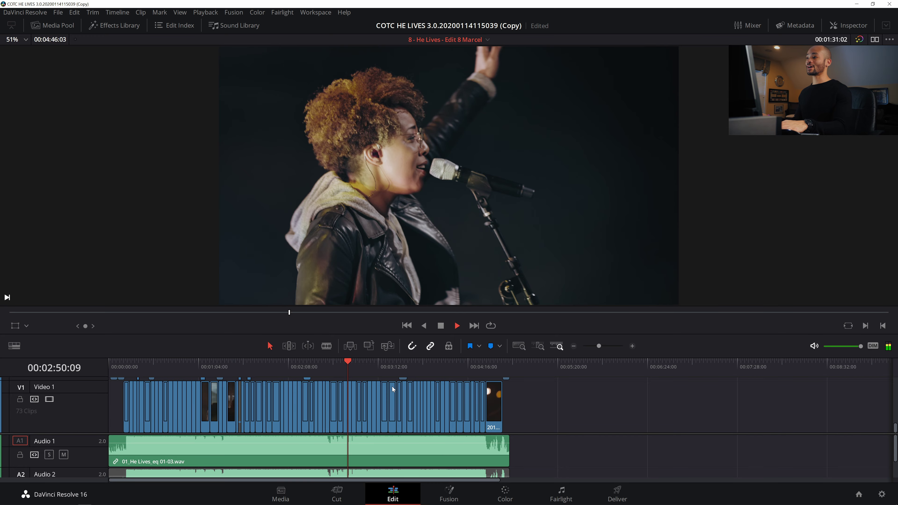